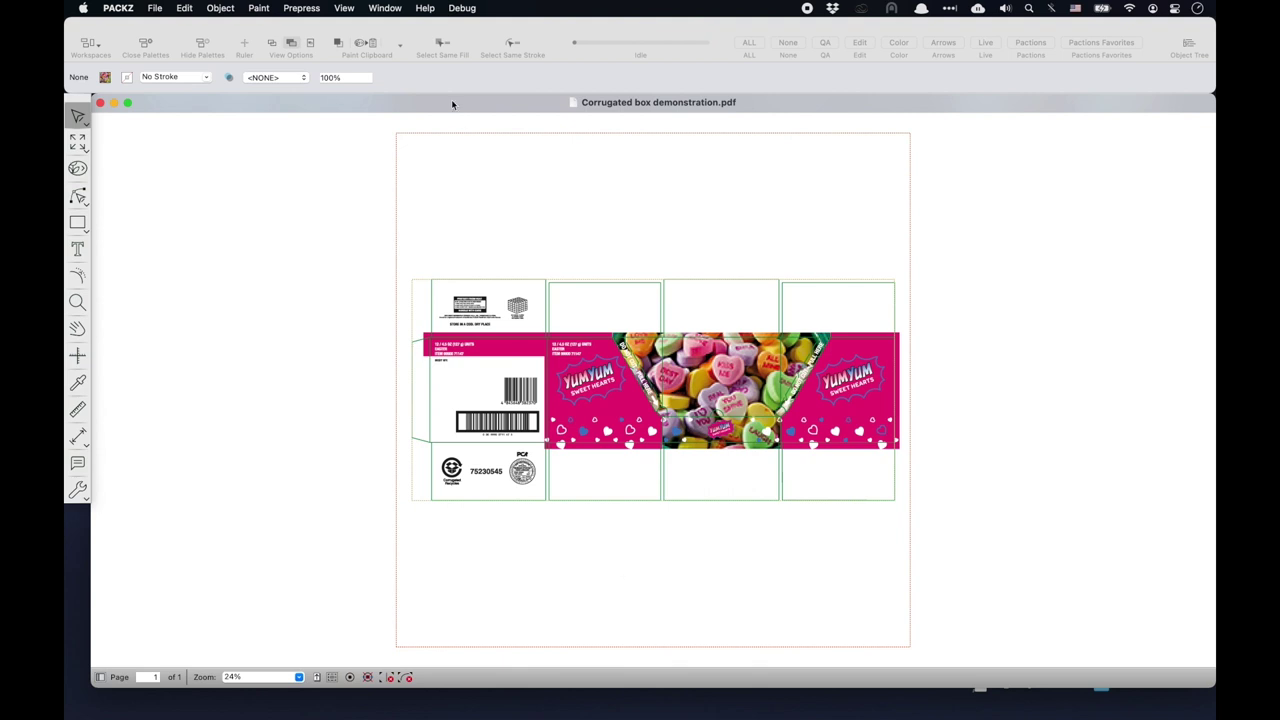
# Step: Run Analyze and Fix with the PACKZ for corrugated preset, enabling barcode recognition and removal of redundant clips
pyautogui.click(388, 8)
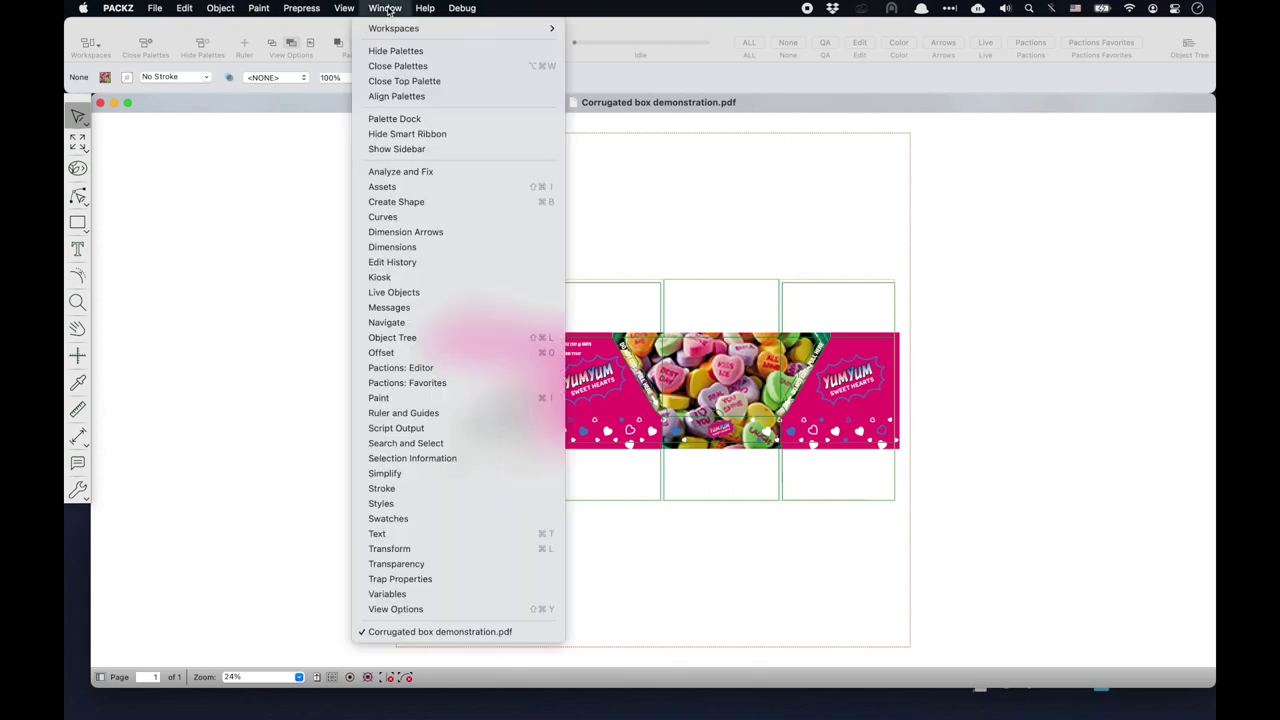
pyautogui.click(427, 172)
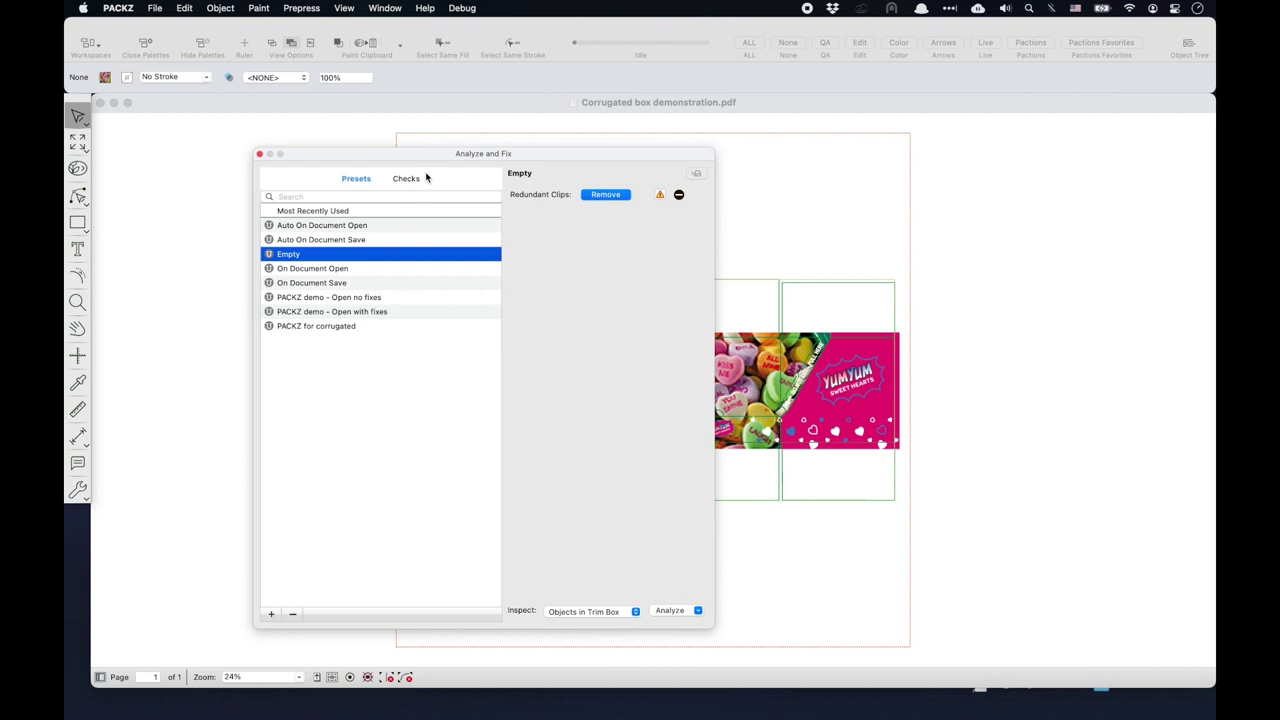
pyautogui.click(316, 328)
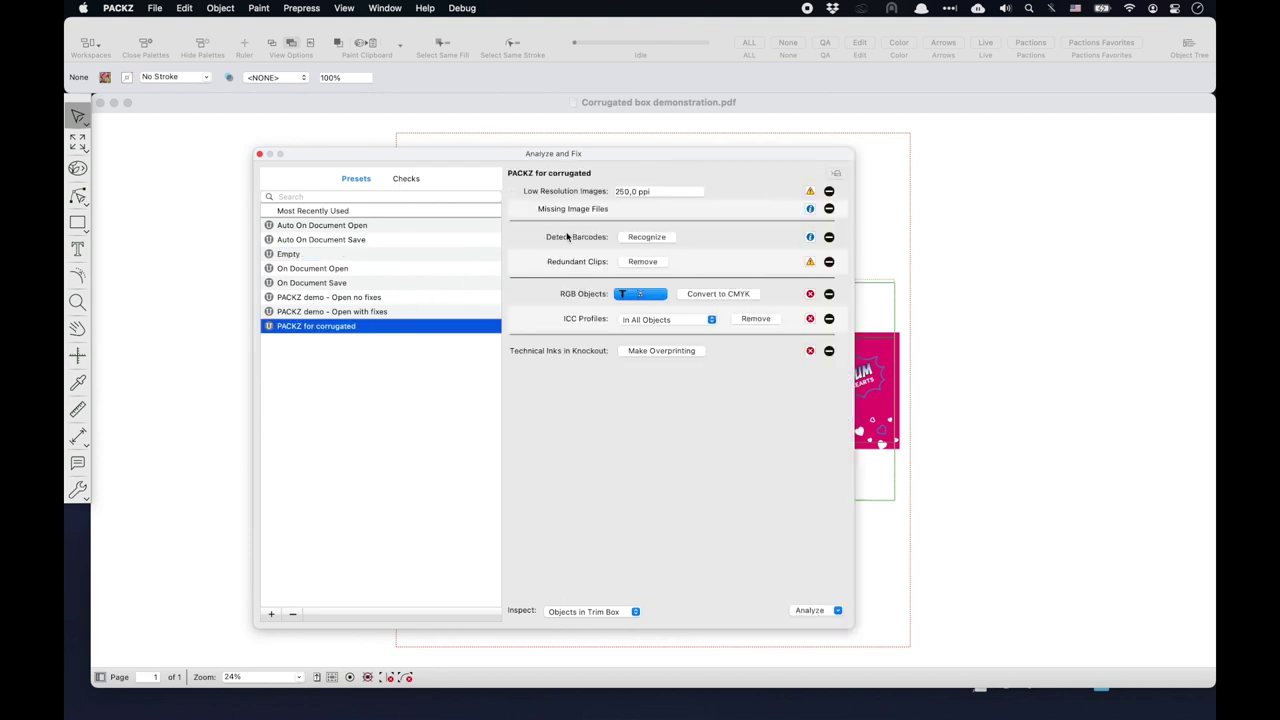
pyautogui.click(624, 237)
pyautogui.click(630, 262)
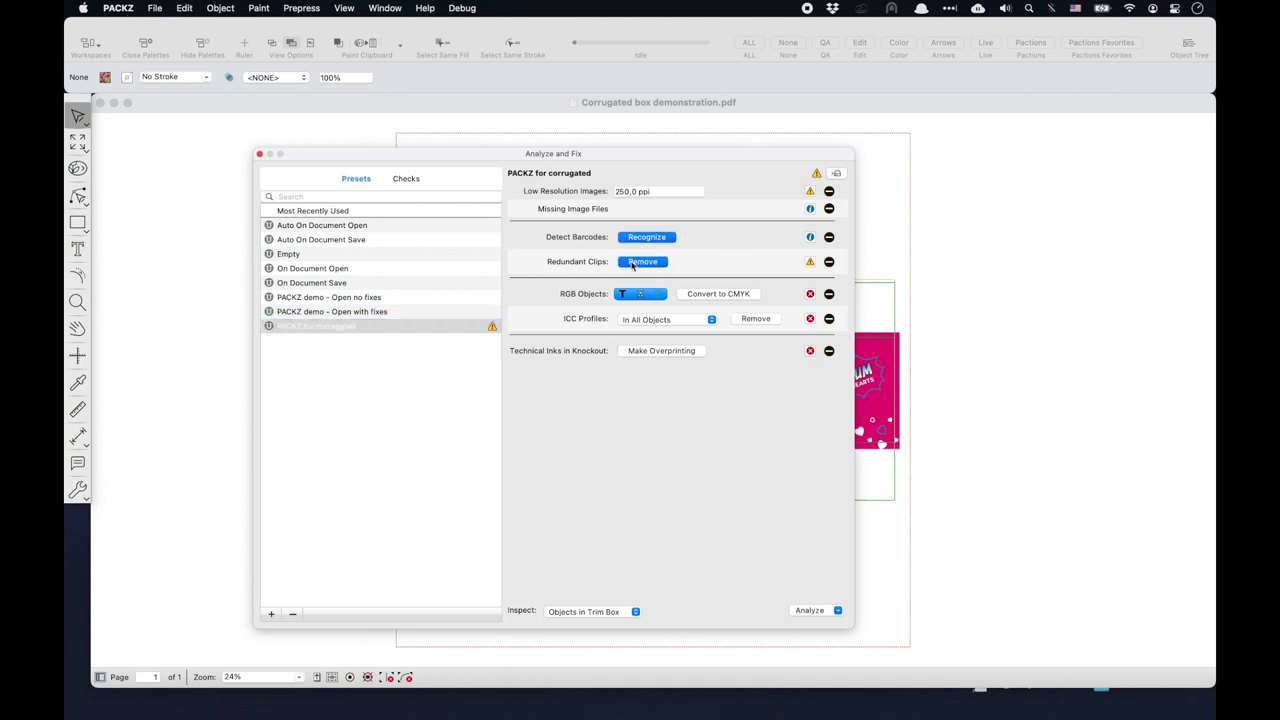
pyautogui.click(824, 611)
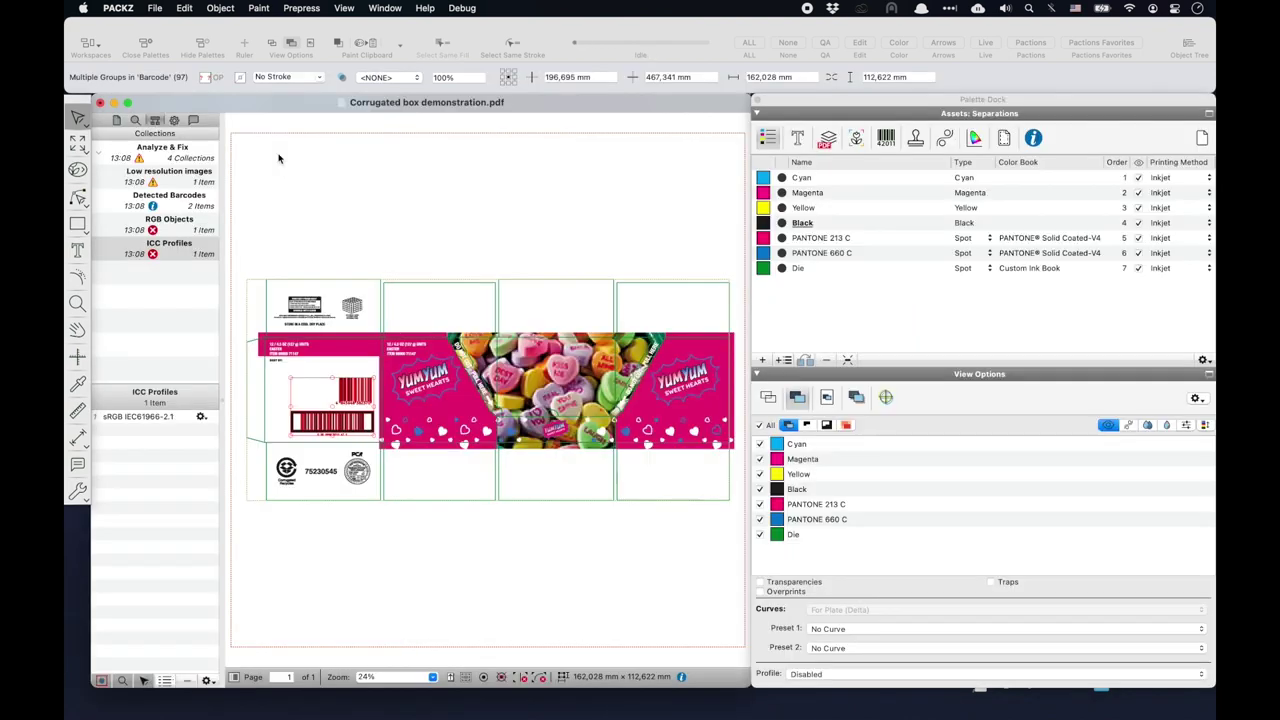
# Step: Replace the reported low-resolution image sweet hearts LR.psd with sweet hearts HR.psd
pyautogui.click(184, 178)
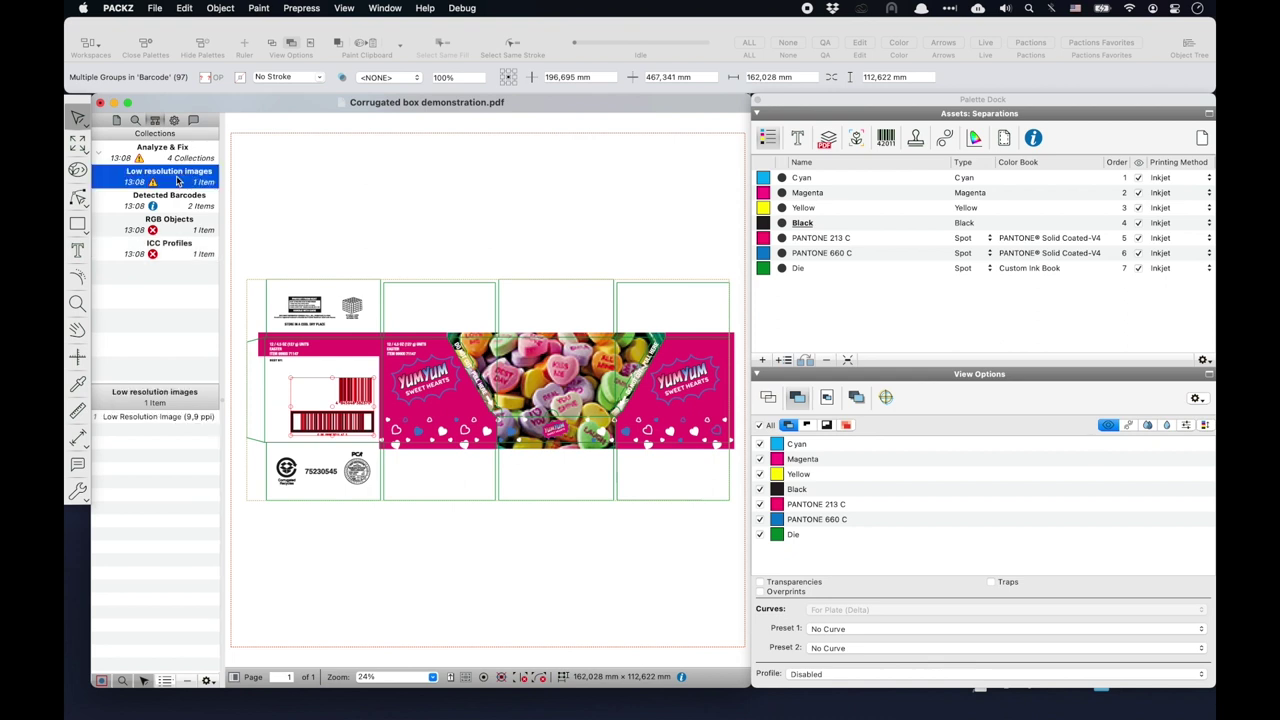
pyautogui.click(133, 417)
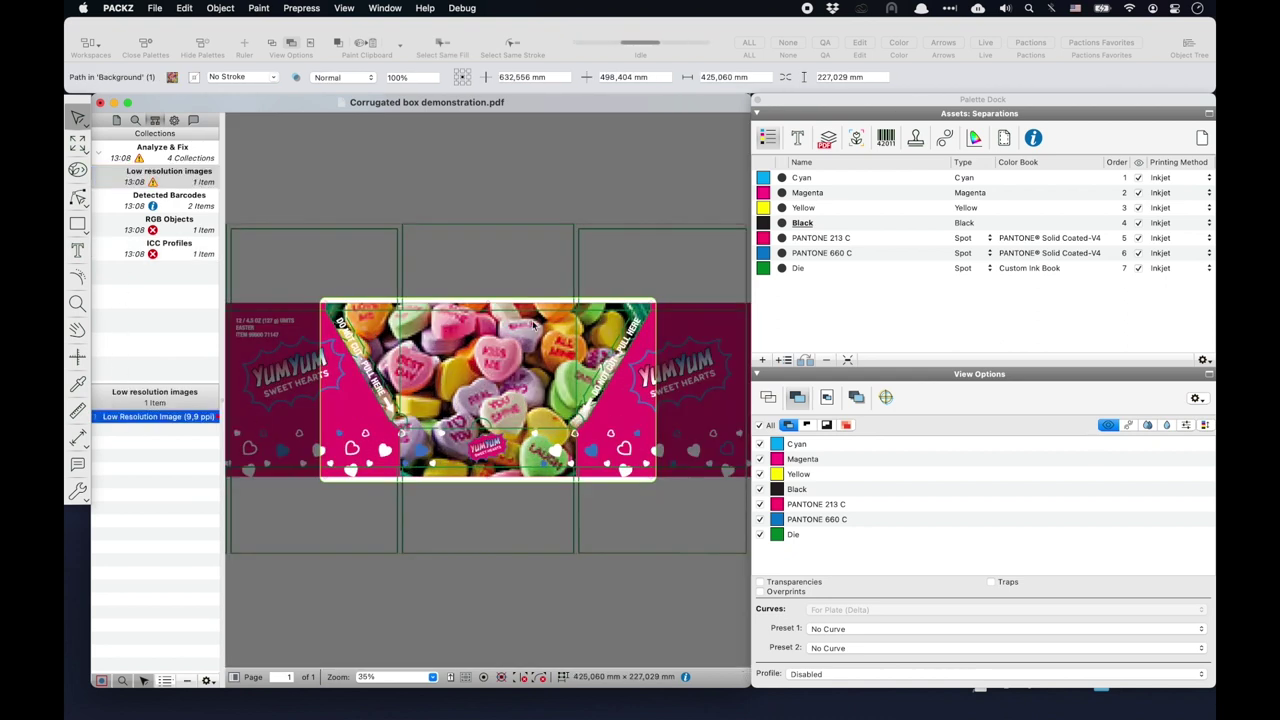
pyautogui.click(855, 139)
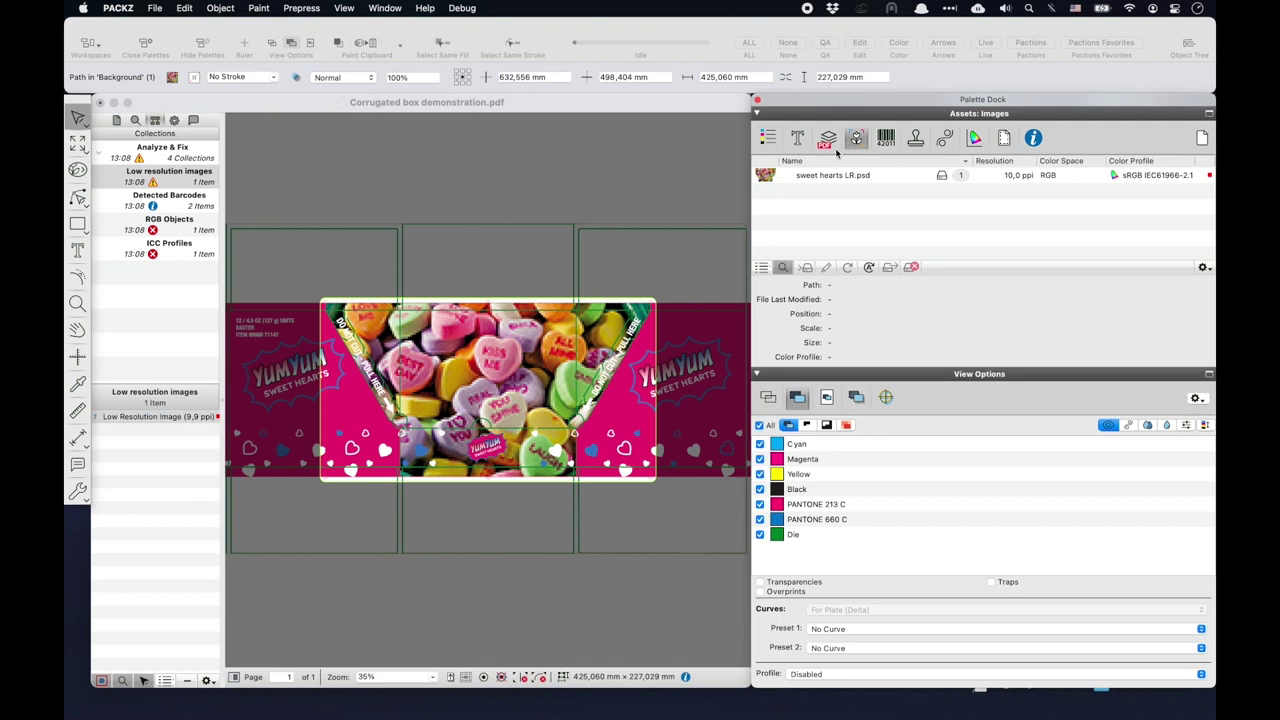
pyautogui.click(830, 176)
pyautogui.click(888, 267)
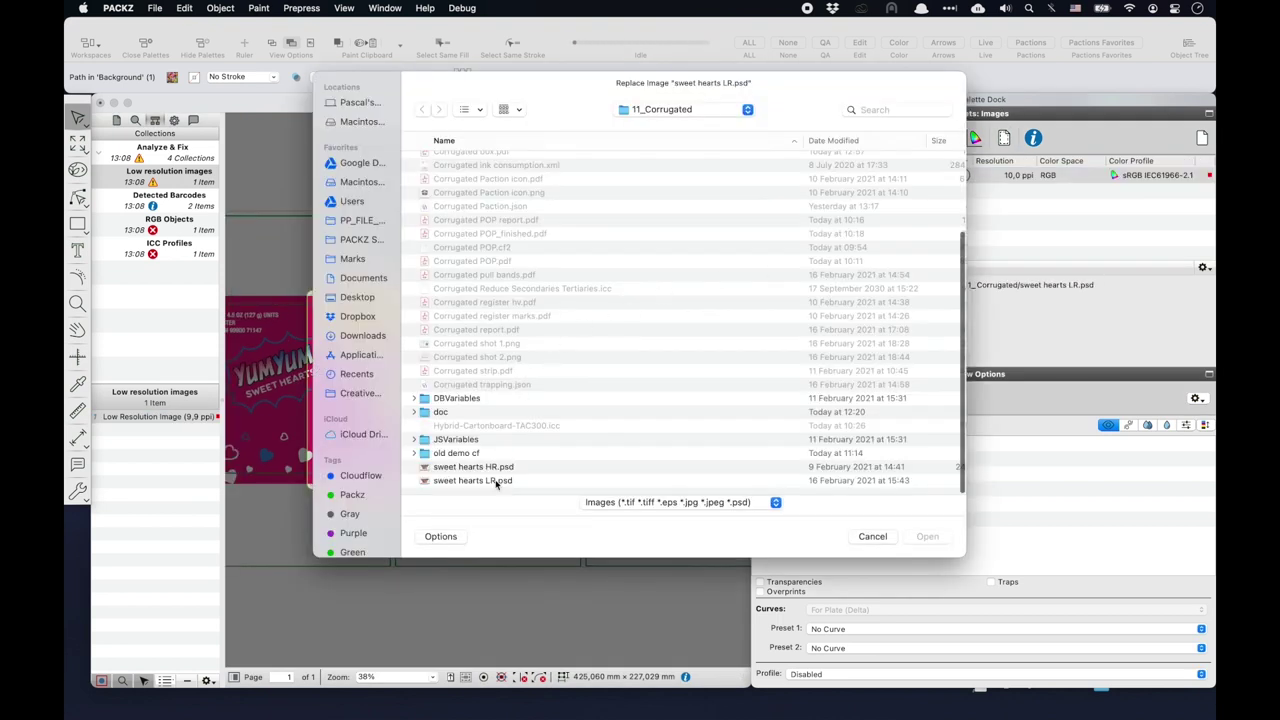
pyautogui.click(497, 467)
pyautogui.click(930, 537)
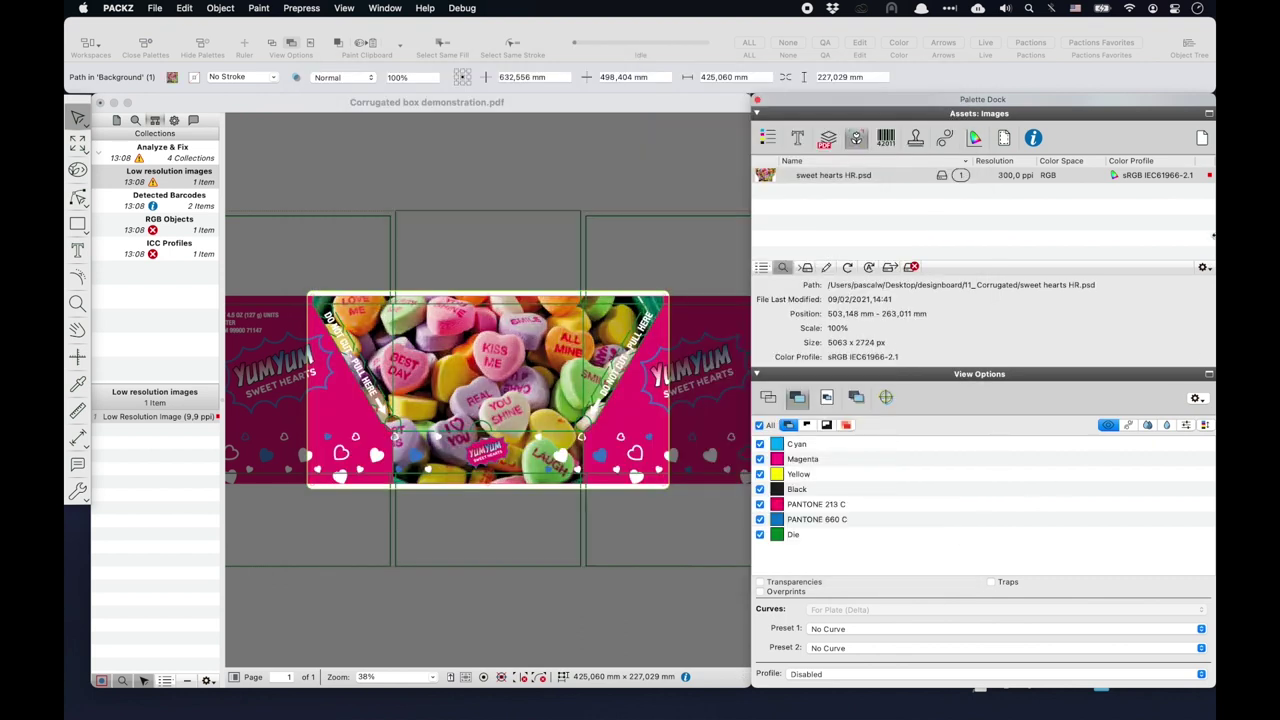
# Step: Convert the fill paint of the sweet hearts HR.psd image from RGB to CMYK
pyautogui.click(1210, 176)
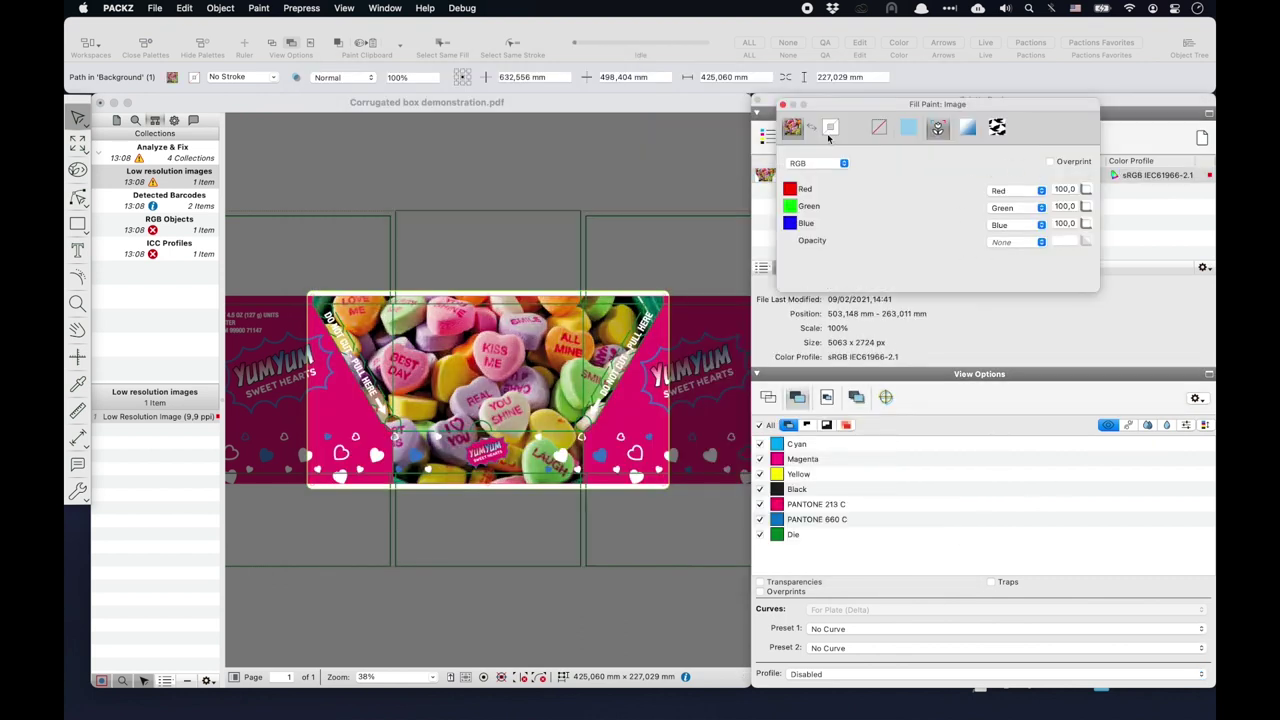
pyautogui.click(258, 8)
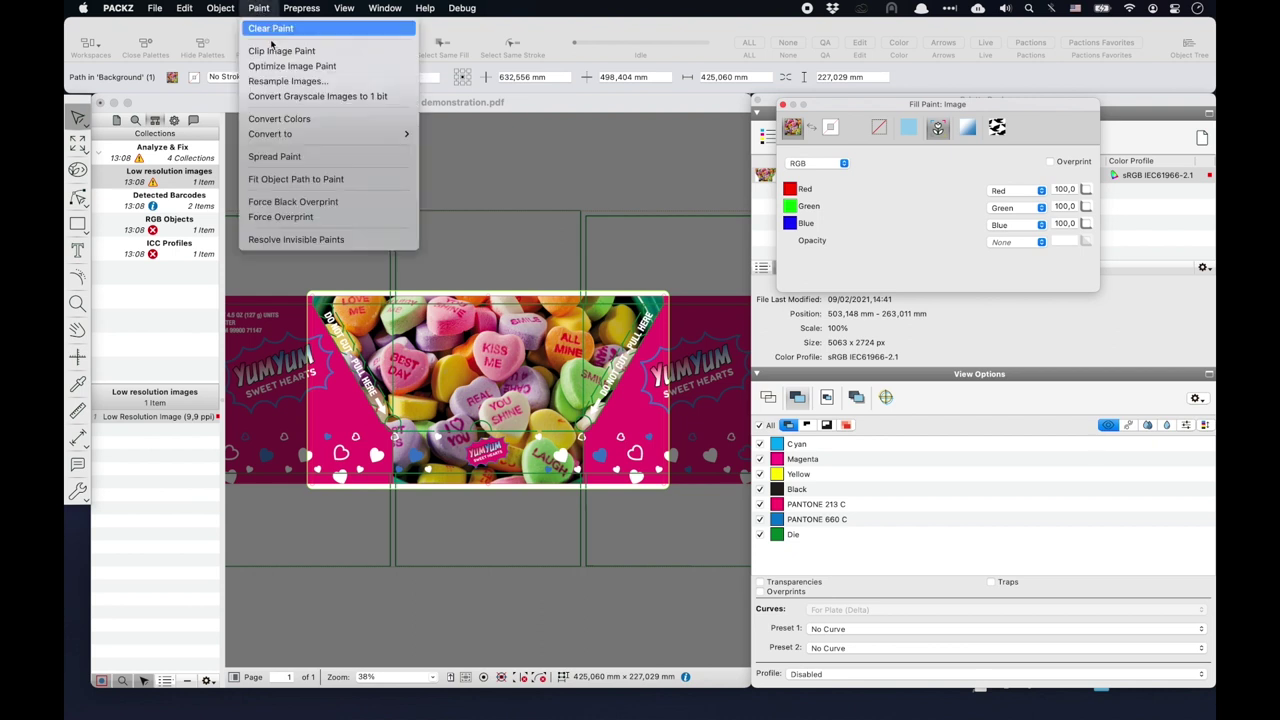
pyautogui.moveTo(285, 138)
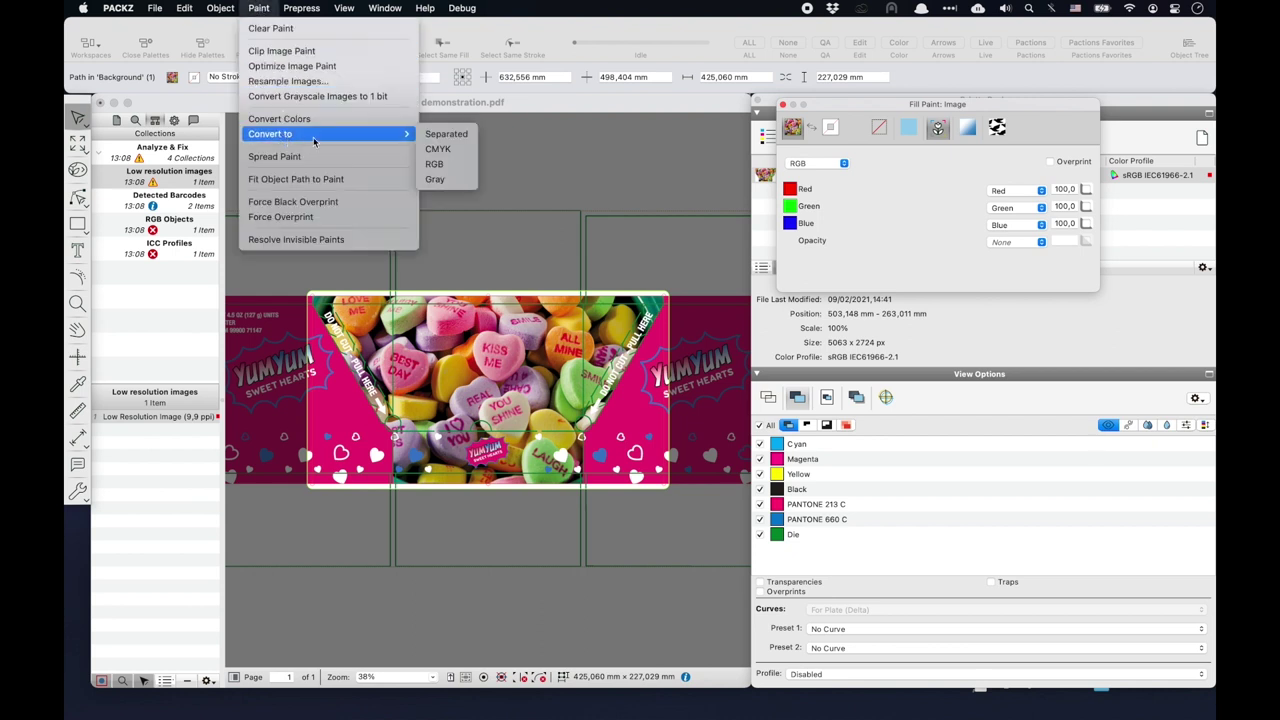
pyautogui.click(438, 148)
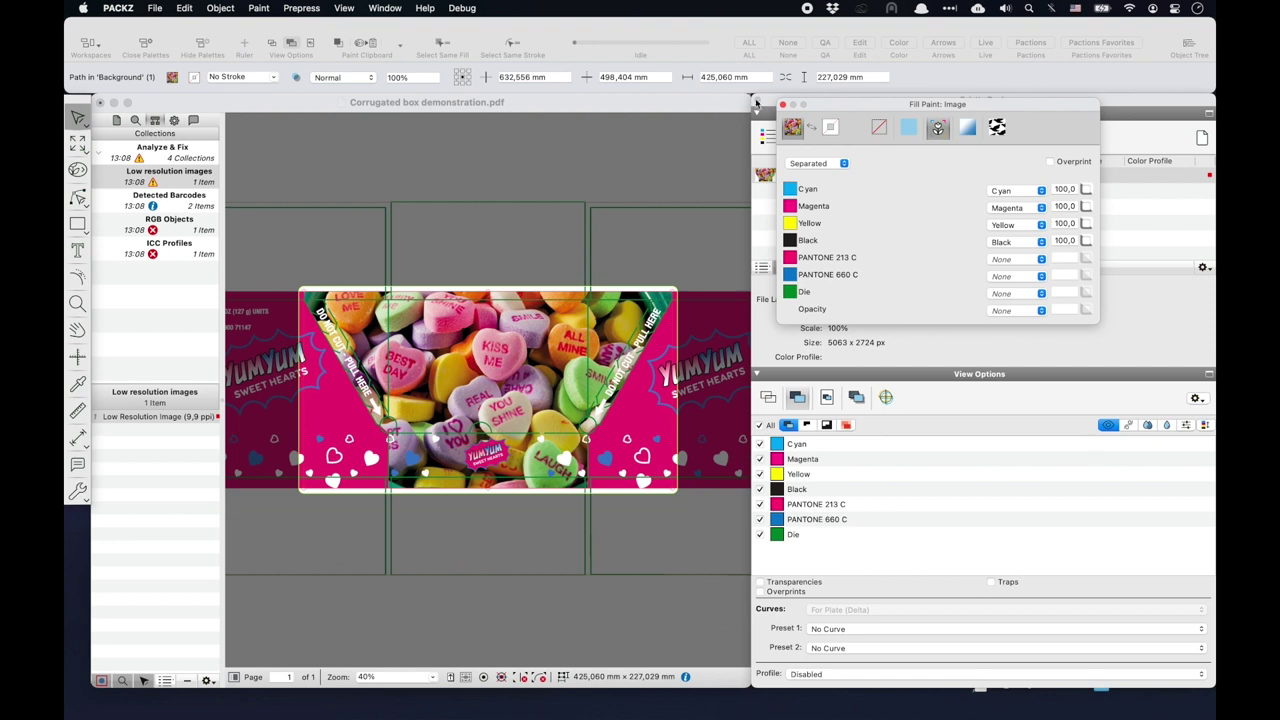
pyautogui.click(783, 105)
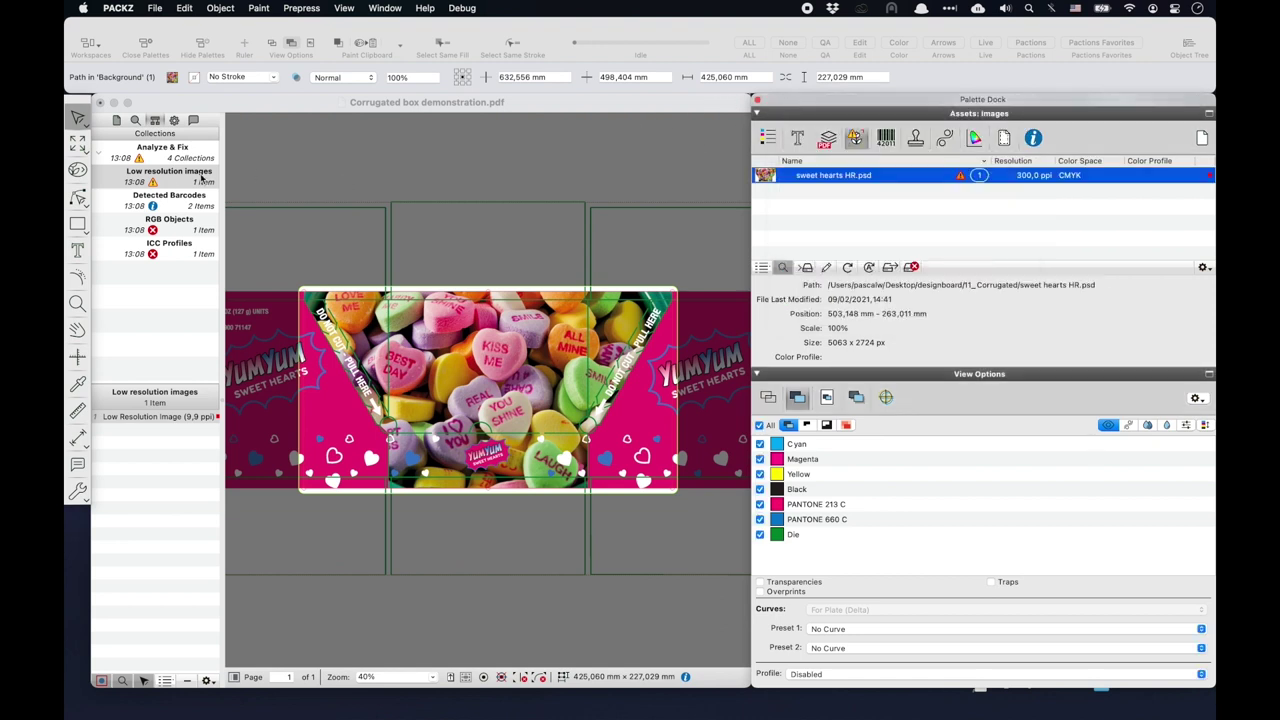
# Step: Review the detected ITF-14 and EAN13 barcodes in the artwork and turn off the highlighting of the selected item
pyautogui.click(158, 200)
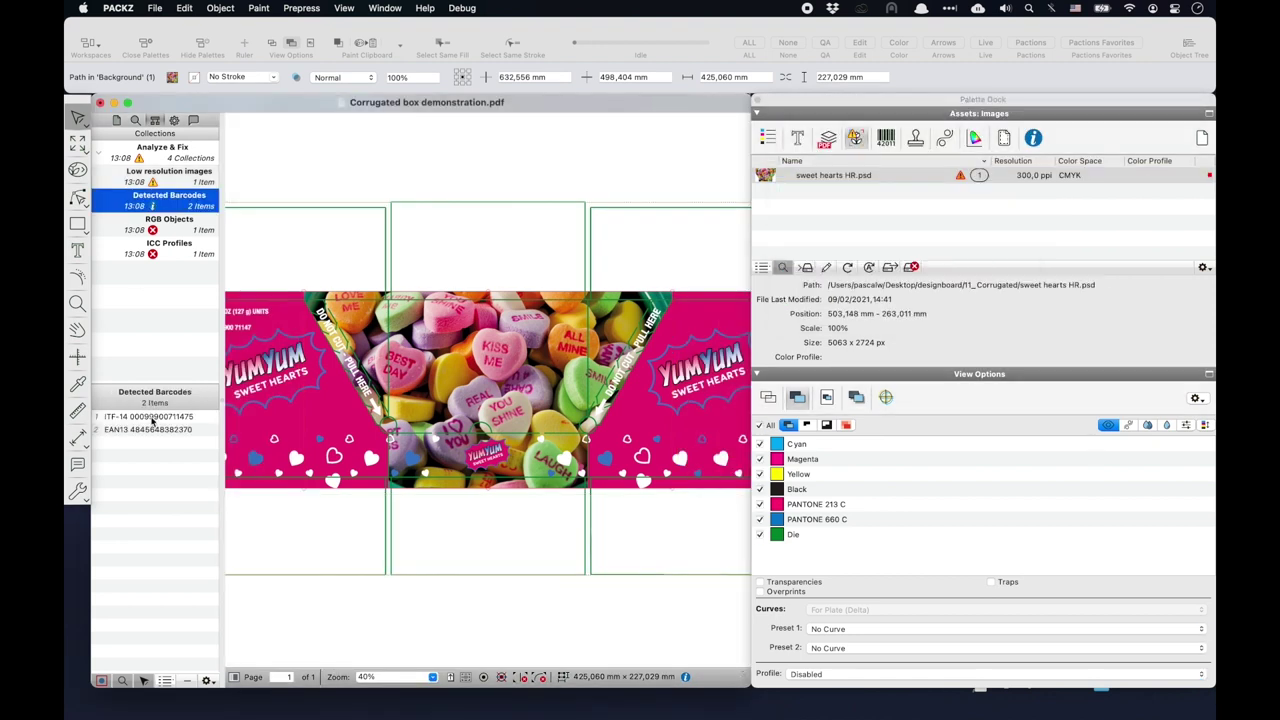
pyautogui.click(150, 417)
pyautogui.click(152, 430)
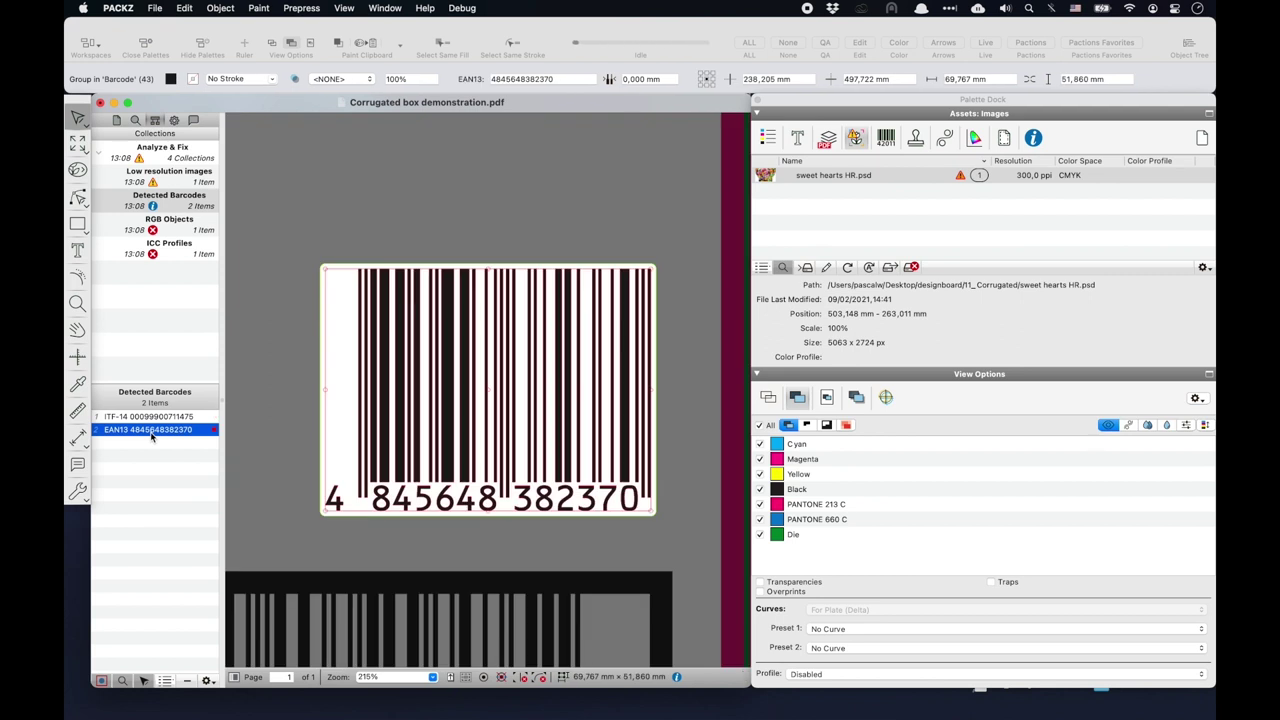
pyautogui.click(101, 681)
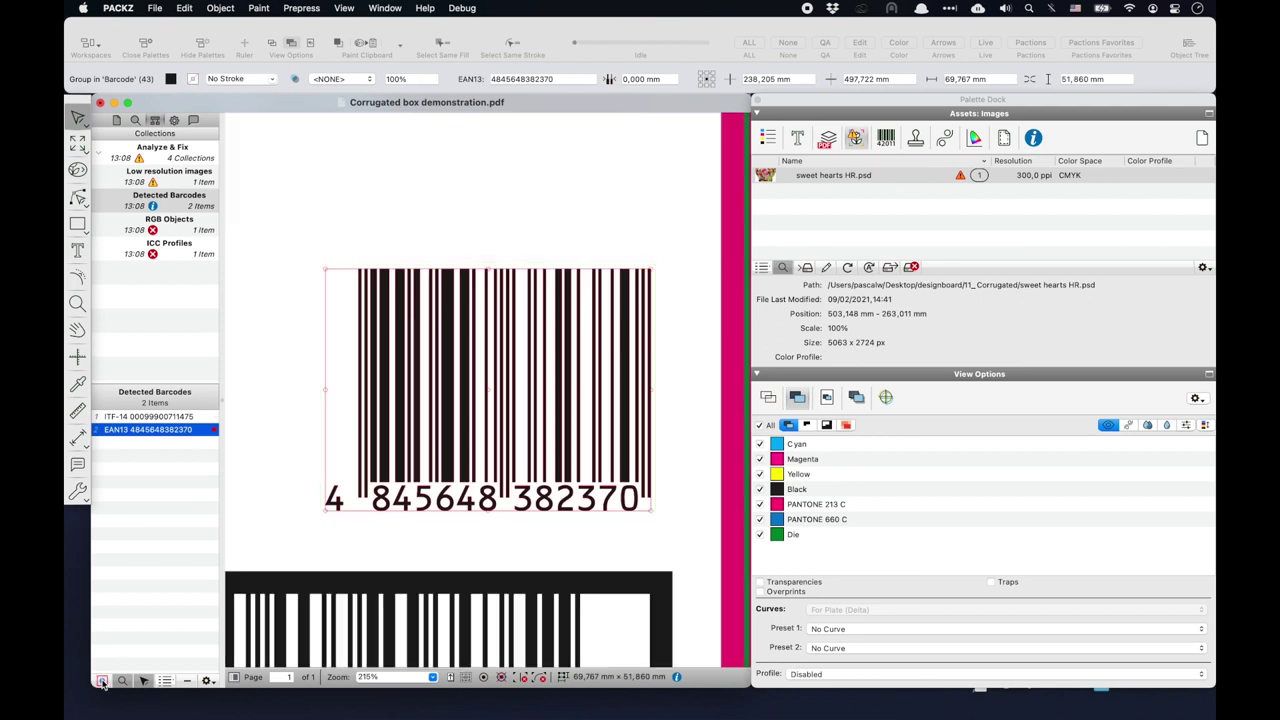
# Step: Set the bar width reduction of the EAN13 barcode to 0.075 mm, keeping its type as EAN13
pyautogui.click(886, 138)
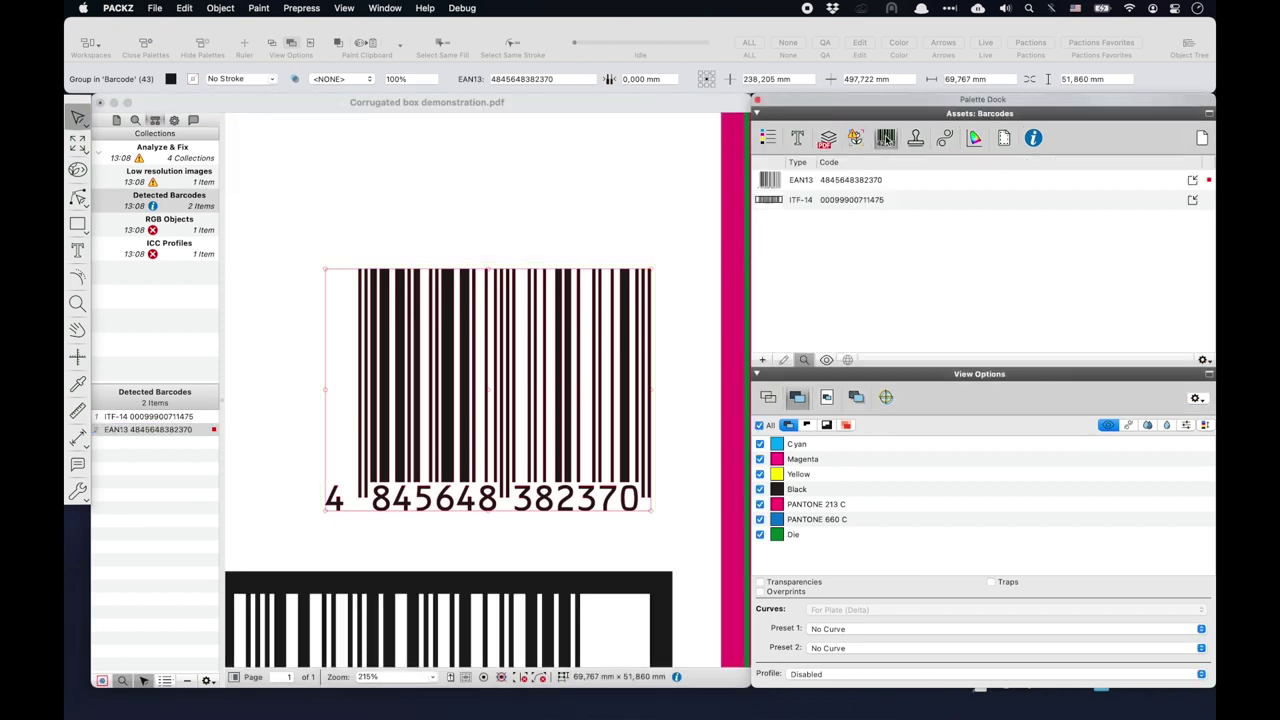
pyautogui.click(825, 187)
pyautogui.click(785, 361)
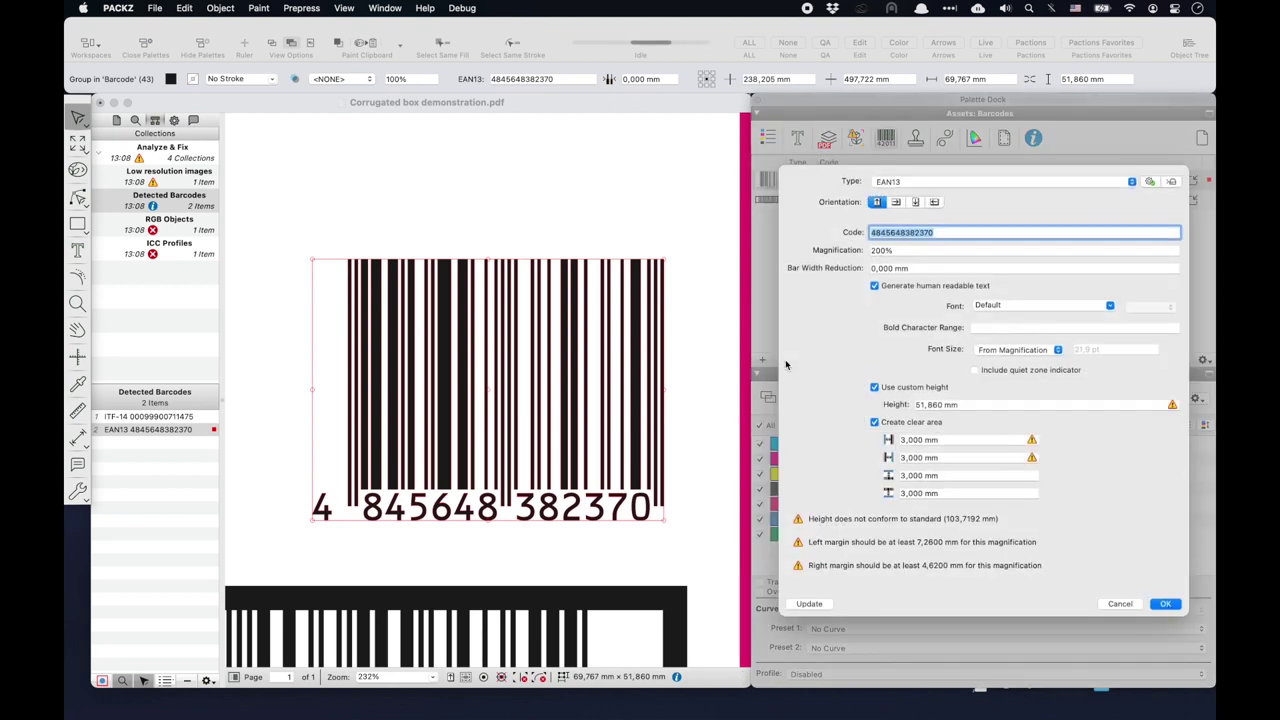
pyautogui.click(945, 181)
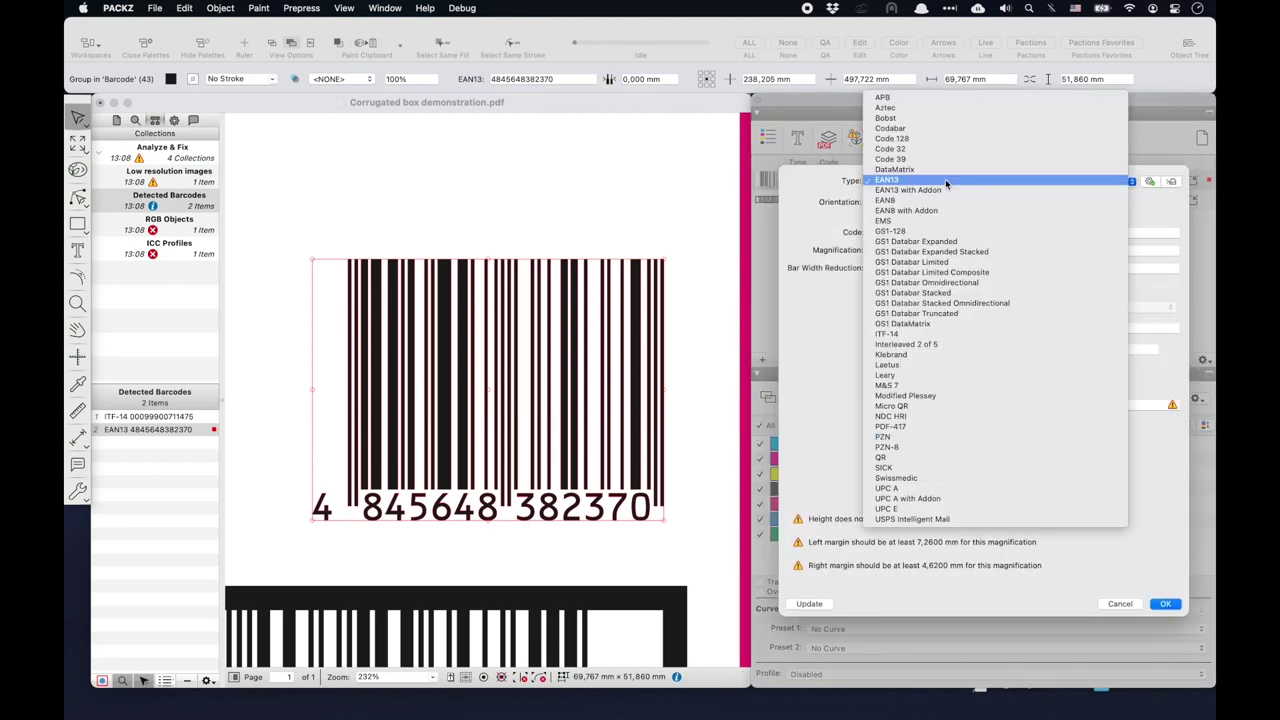
pyautogui.click(945, 180)
pyautogui.click(923, 267)
pyautogui.write('0.075')
pyautogui.click(1165, 603)
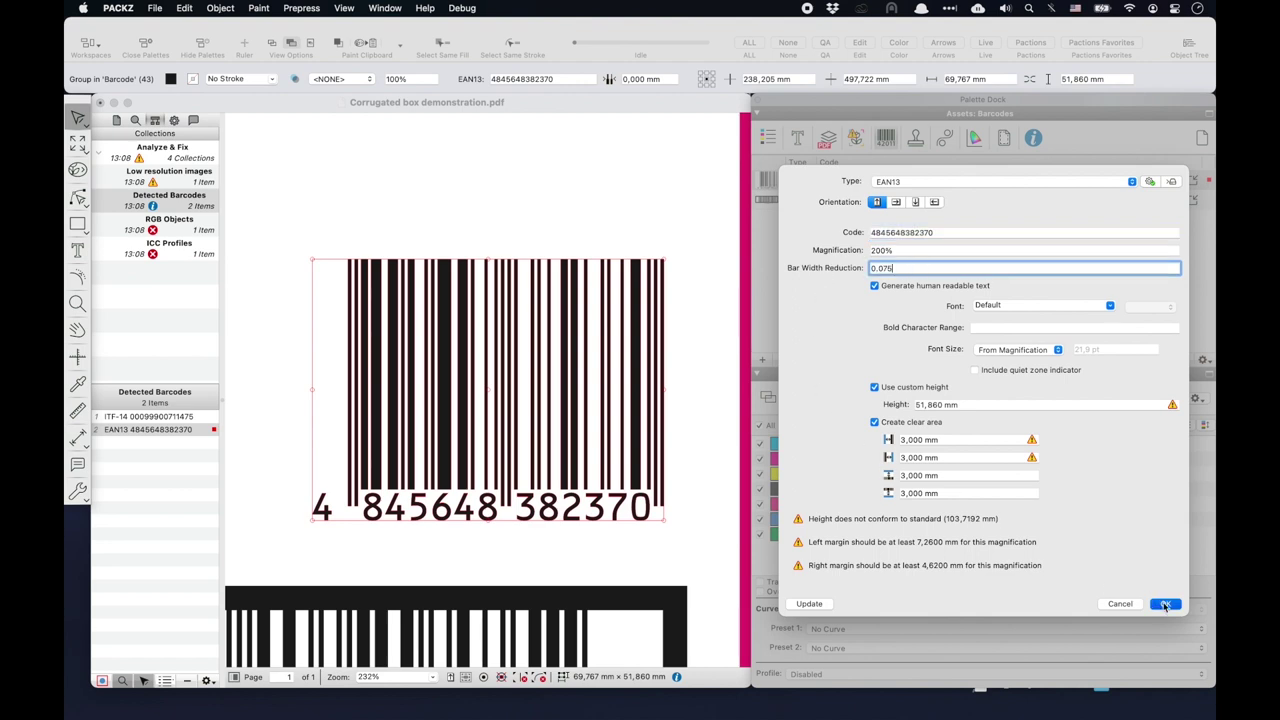
# Step: Set the ITF-14 barcode's bar width reduction to 0.075 mm and its text format to 1-2-4-6-1
pyautogui.click(850, 200)
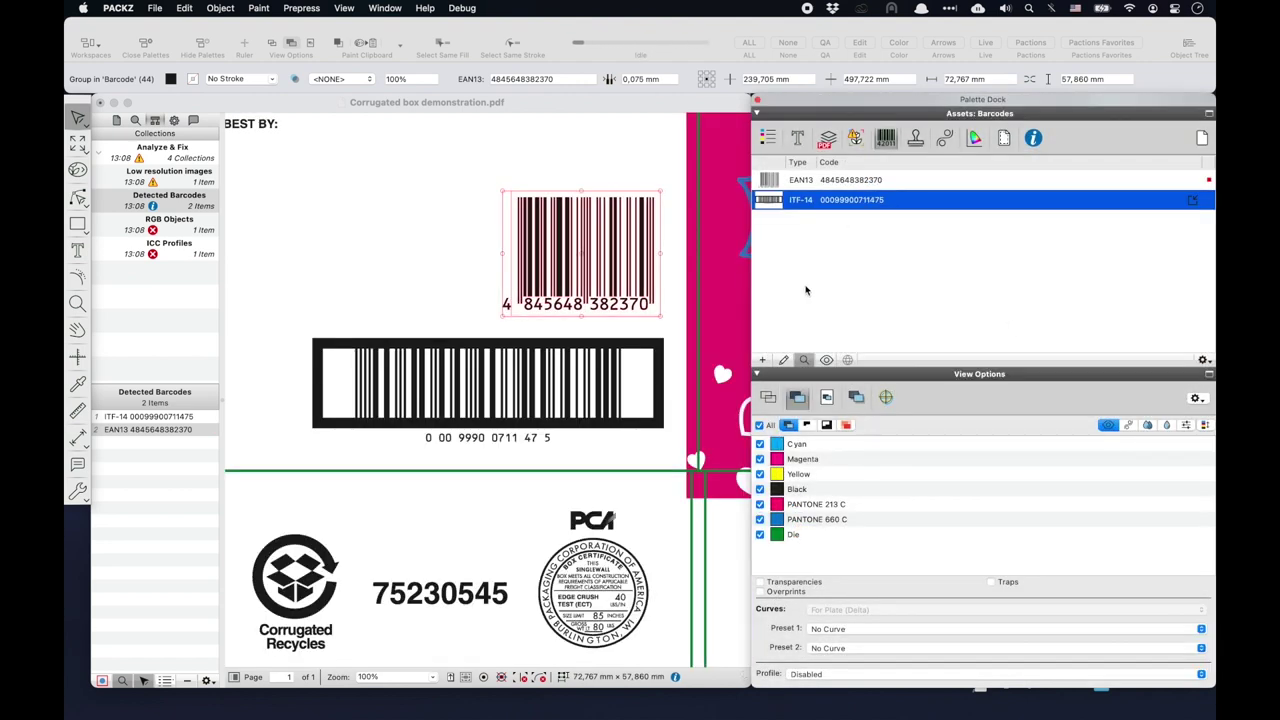
pyautogui.click(784, 360)
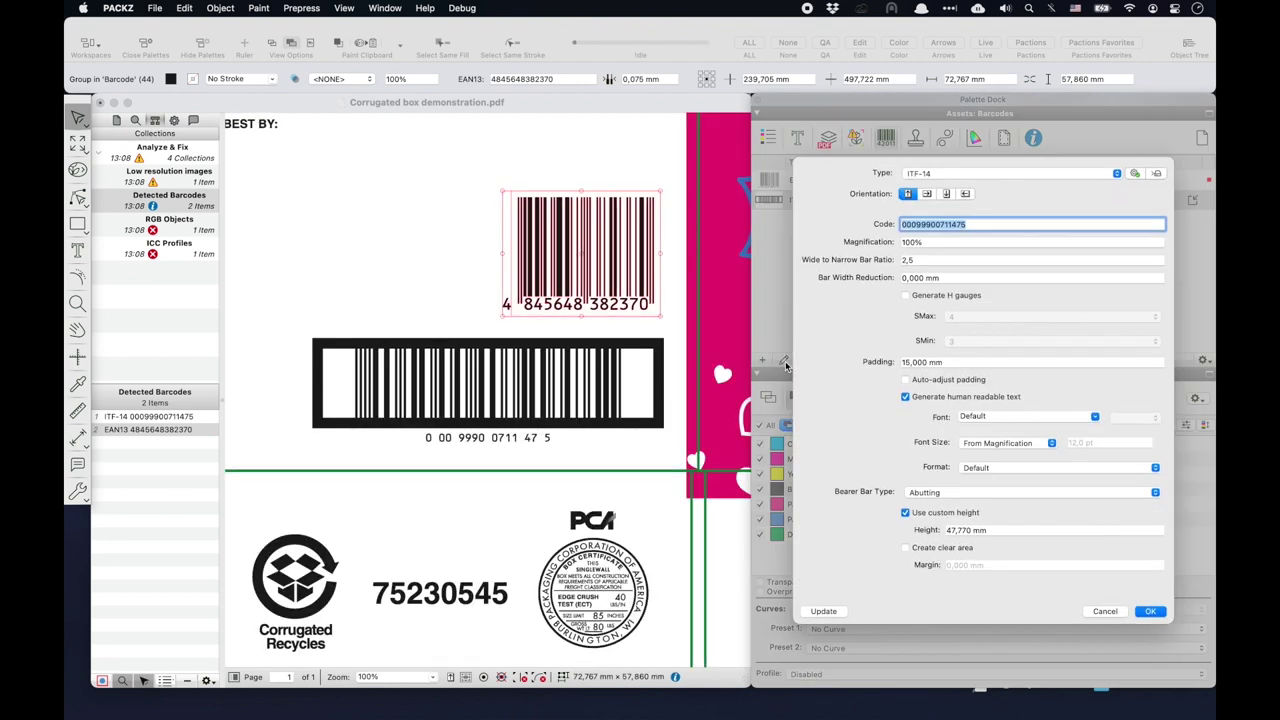
pyautogui.click(955, 277)
pyautogui.write('0.075')
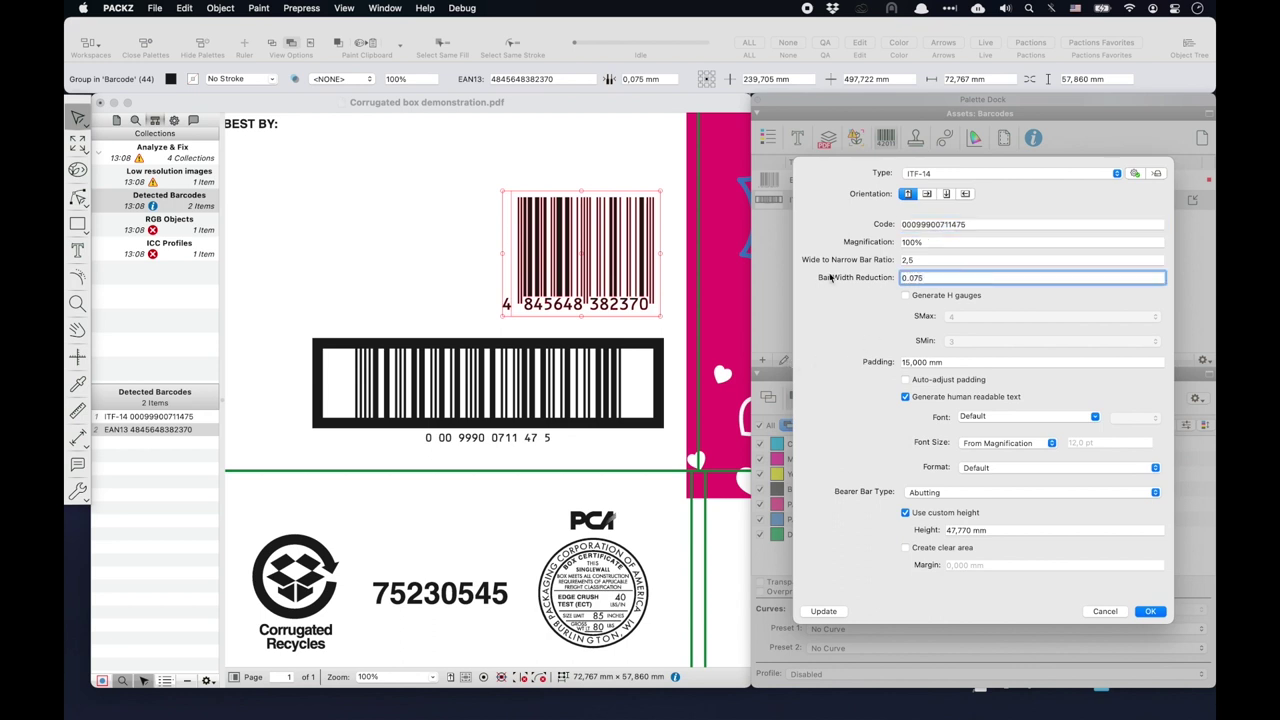
pyautogui.click(1050, 463)
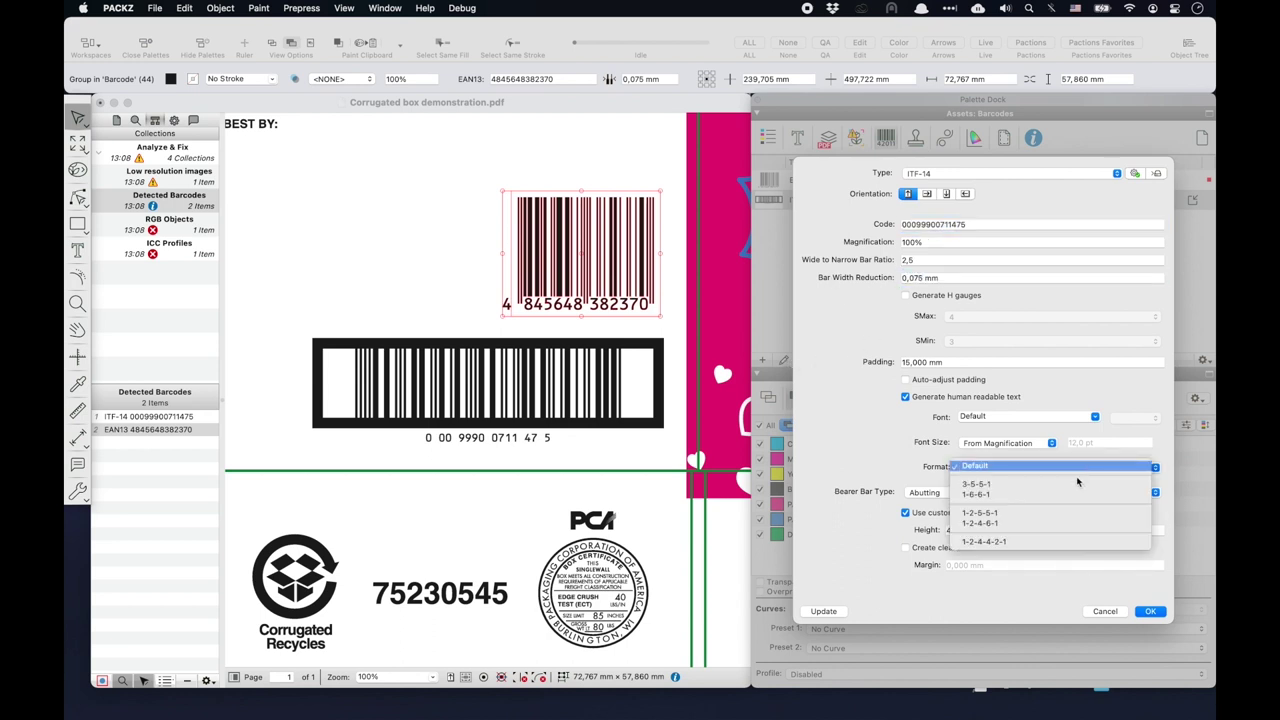
pyautogui.click(1068, 520)
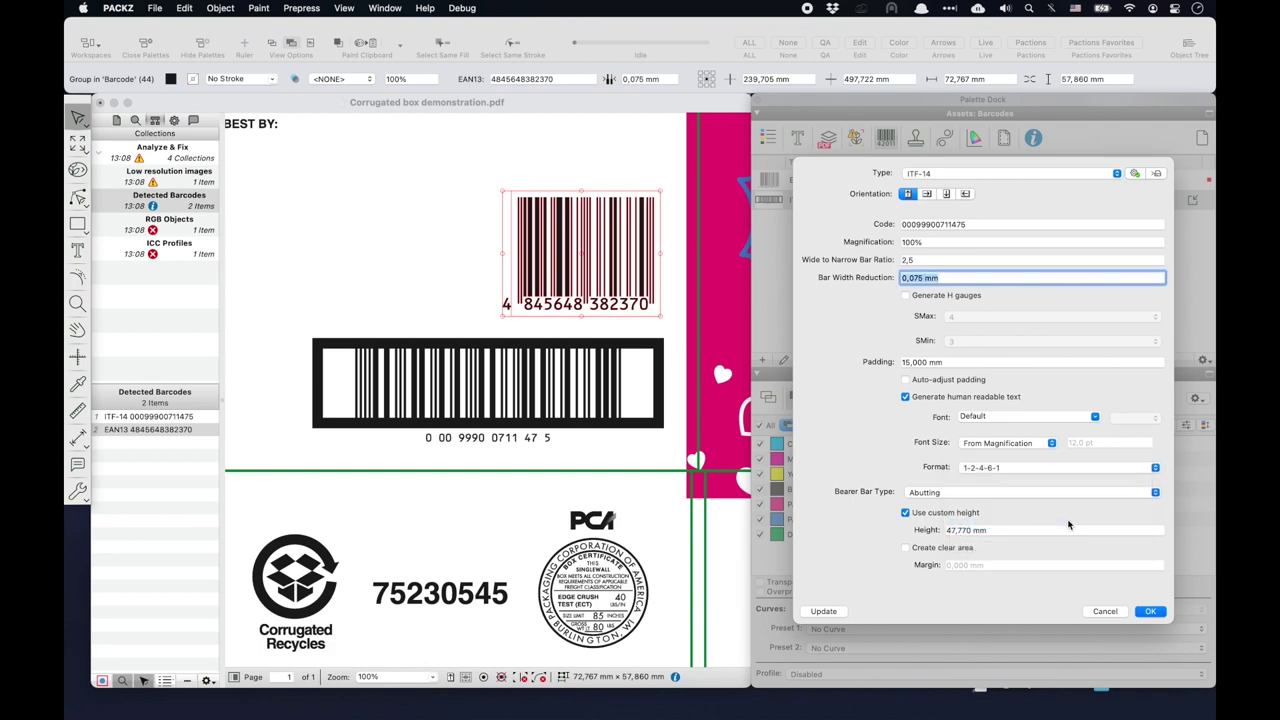
pyautogui.click(1150, 611)
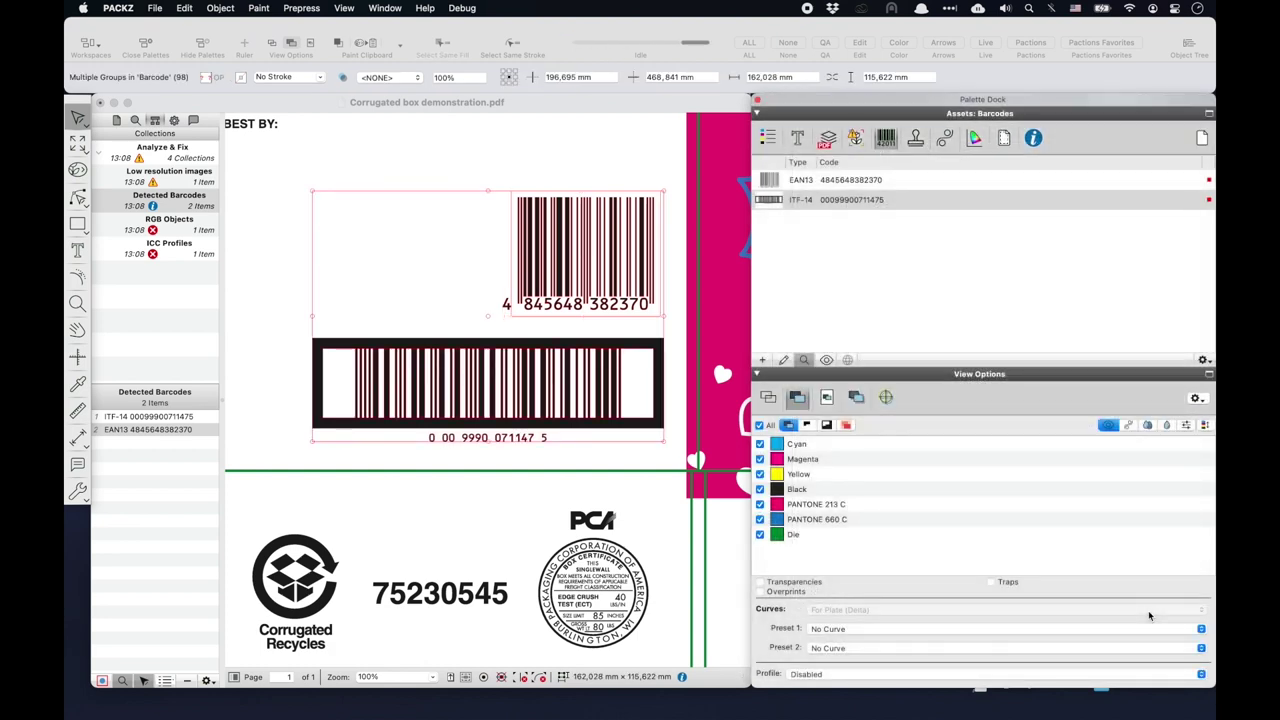
# Step: Examine each separation of the whole box on its own, from Cyan through Die, and show all separations again
pyautogui.press('Escape')
pyautogui.press('super+0')
pyautogui.click(770, 142)
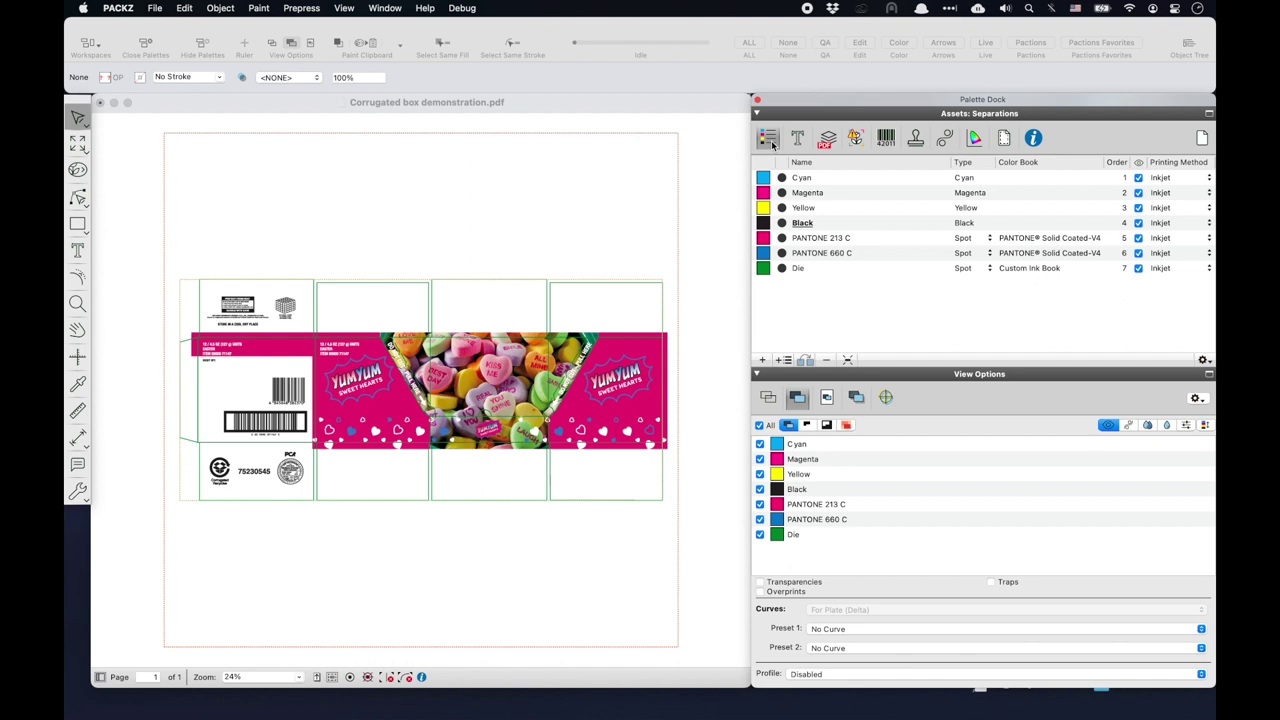
pyautogui.keyDown('alt'); pyautogui.click(760, 443); pyautogui.keyUp('alt')
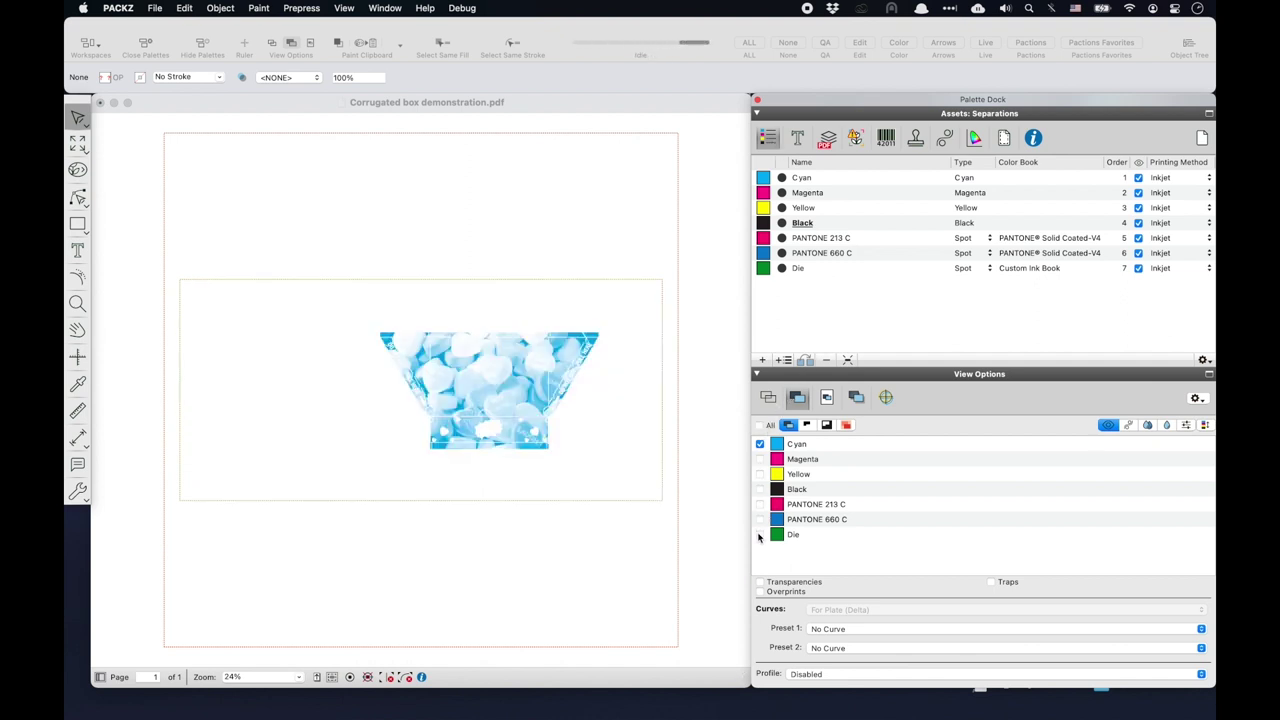
pyautogui.keyDown('alt'); pyautogui.click(760, 459); pyautogui.keyUp('alt')
pyautogui.keyDown('alt'); pyautogui.click(760, 474); pyautogui.keyUp('alt')
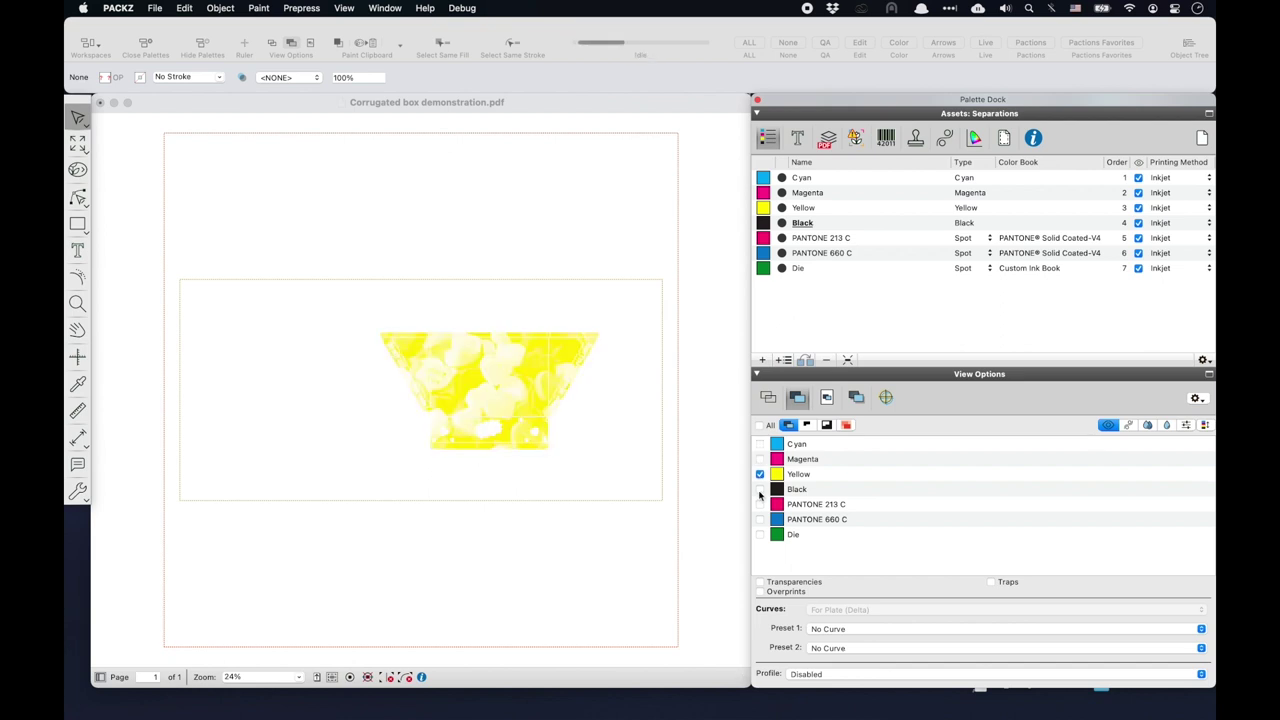
pyautogui.keyDown('alt'); pyautogui.click(760, 489); pyautogui.keyUp('alt')
pyautogui.keyDown('alt'); pyautogui.click(760, 504); pyautogui.keyUp('alt')
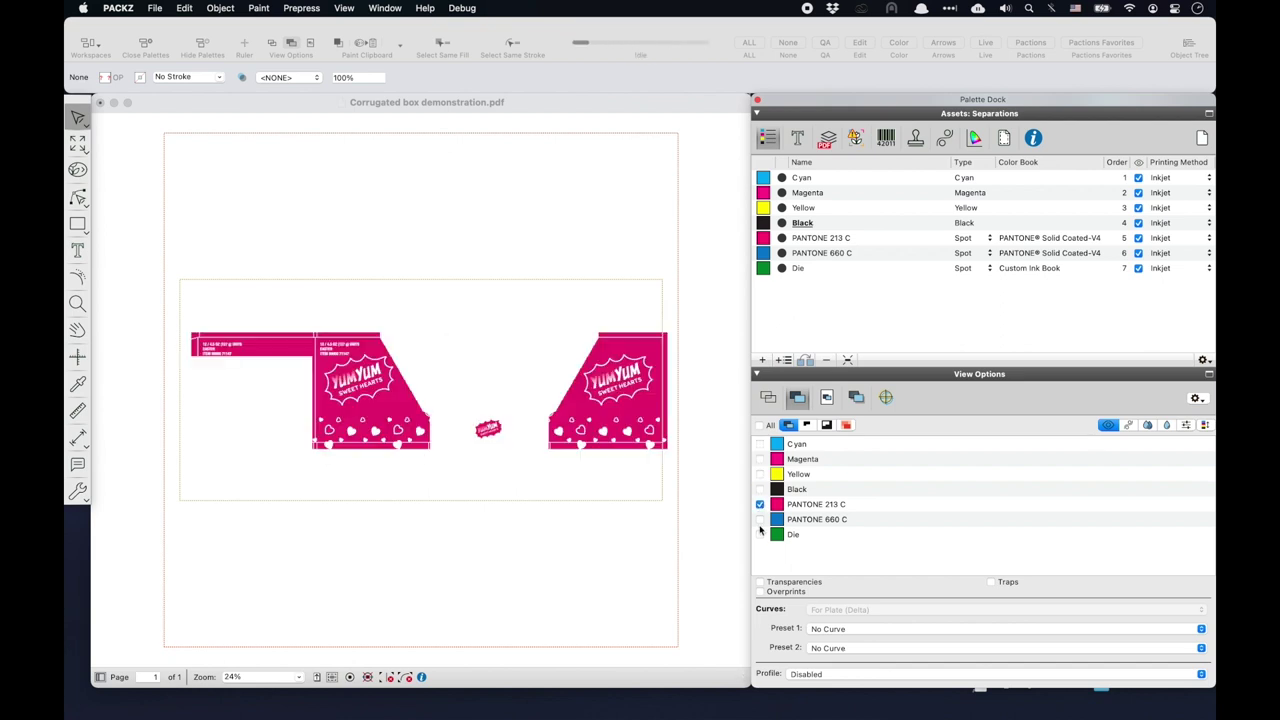
pyautogui.keyDown('alt'); pyautogui.click(760, 519); pyautogui.keyUp('alt')
pyautogui.keyDown('alt'); pyautogui.click(760, 534); pyautogui.keyUp('alt')
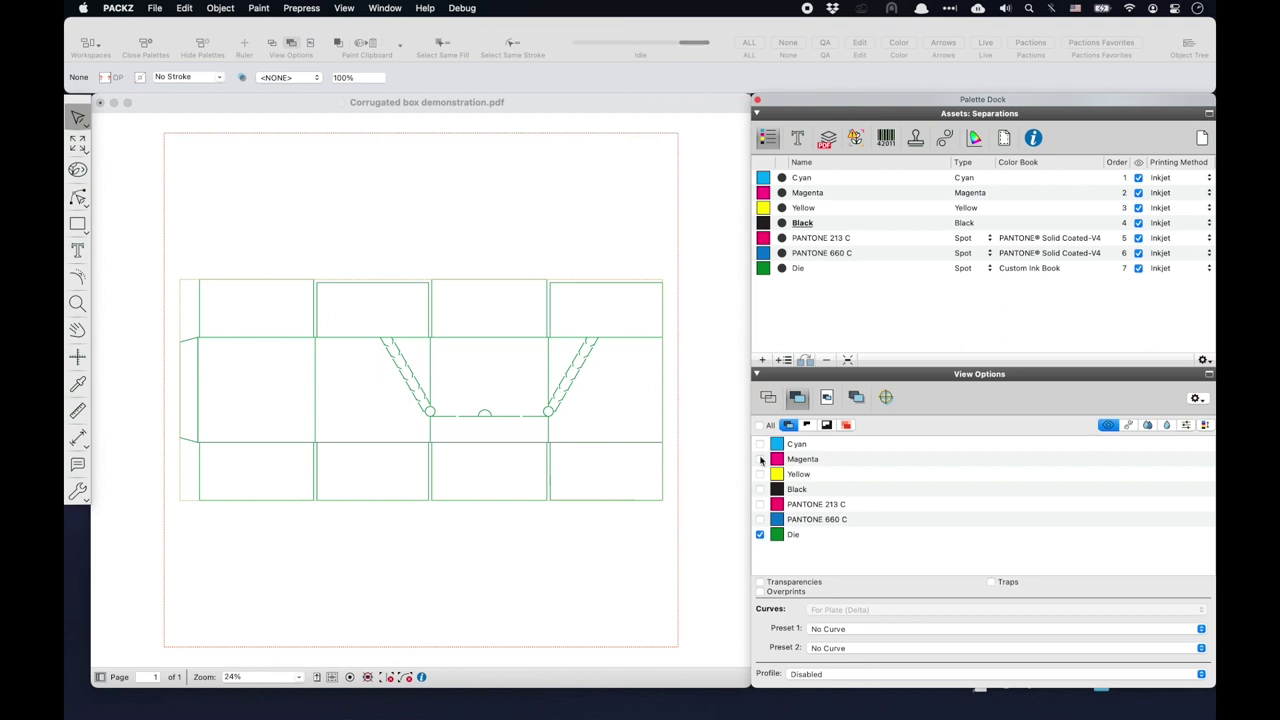
pyautogui.click(760, 425)
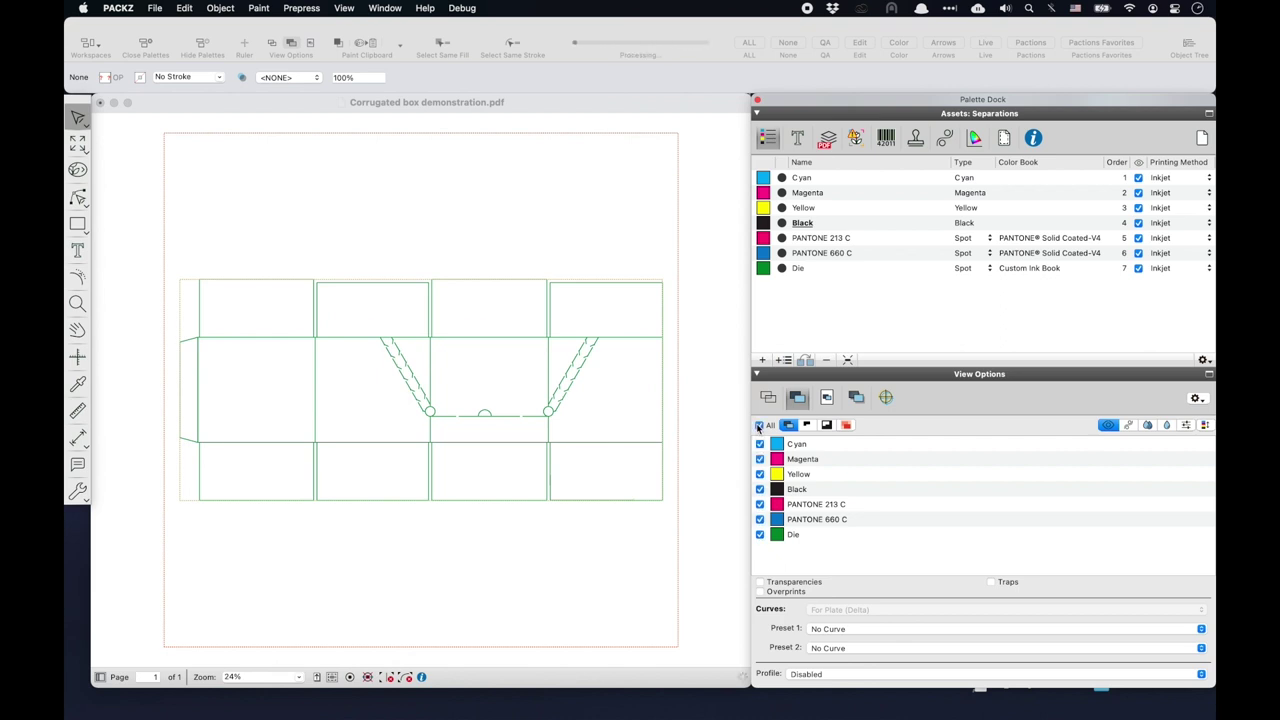
# Step: Change the Die separation's type from Spot to Technical
pyautogui.click(842, 240)
pyautogui.click(840, 256)
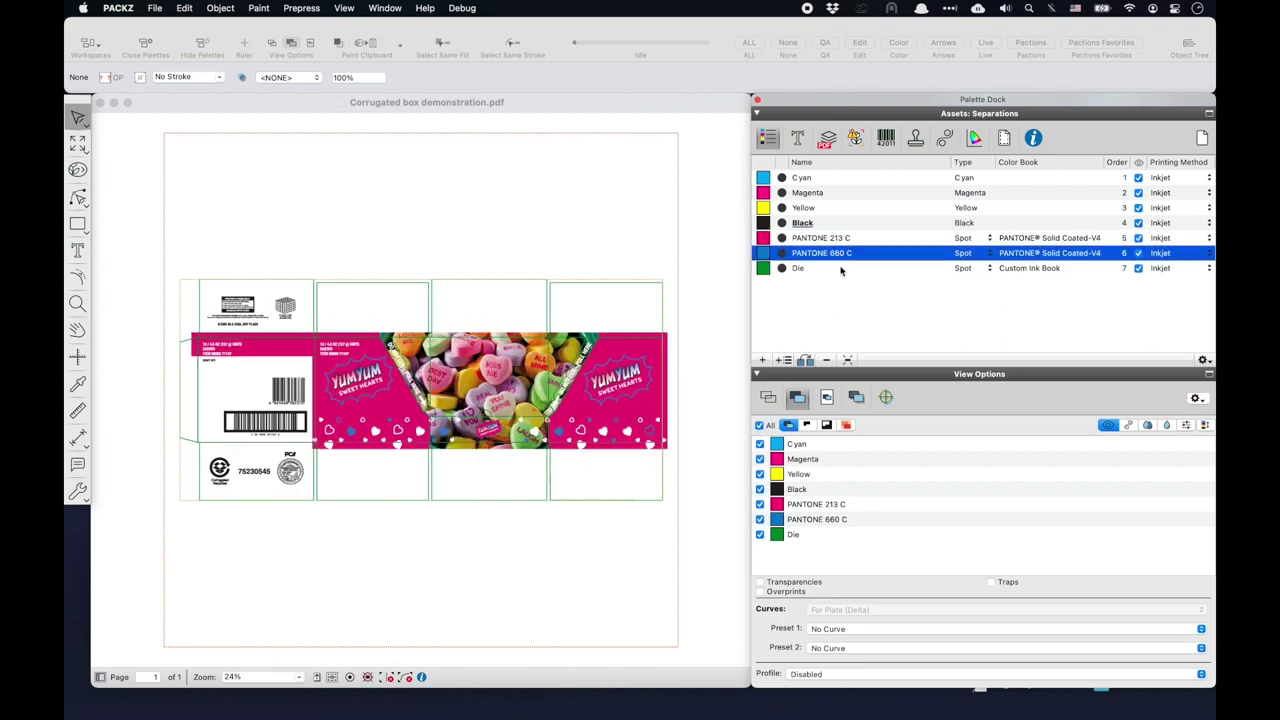
pyautogui.click(842, 270)
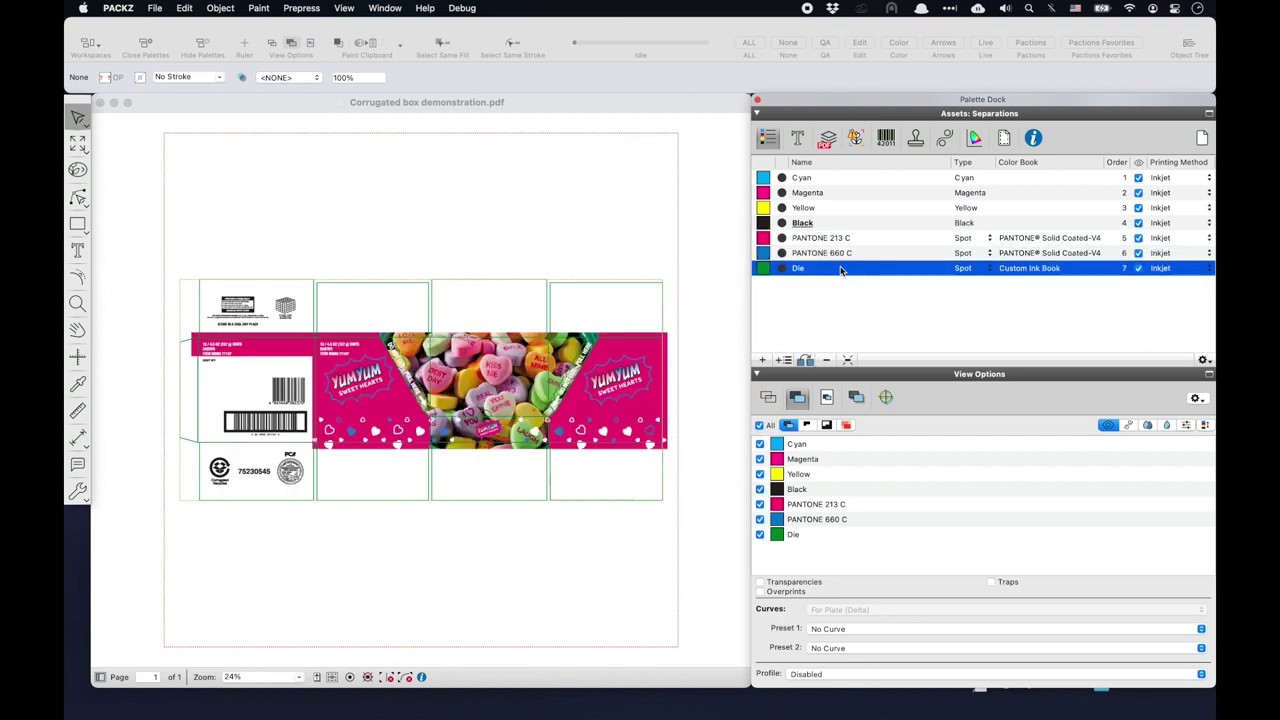
pyautogui.click(966, 270)
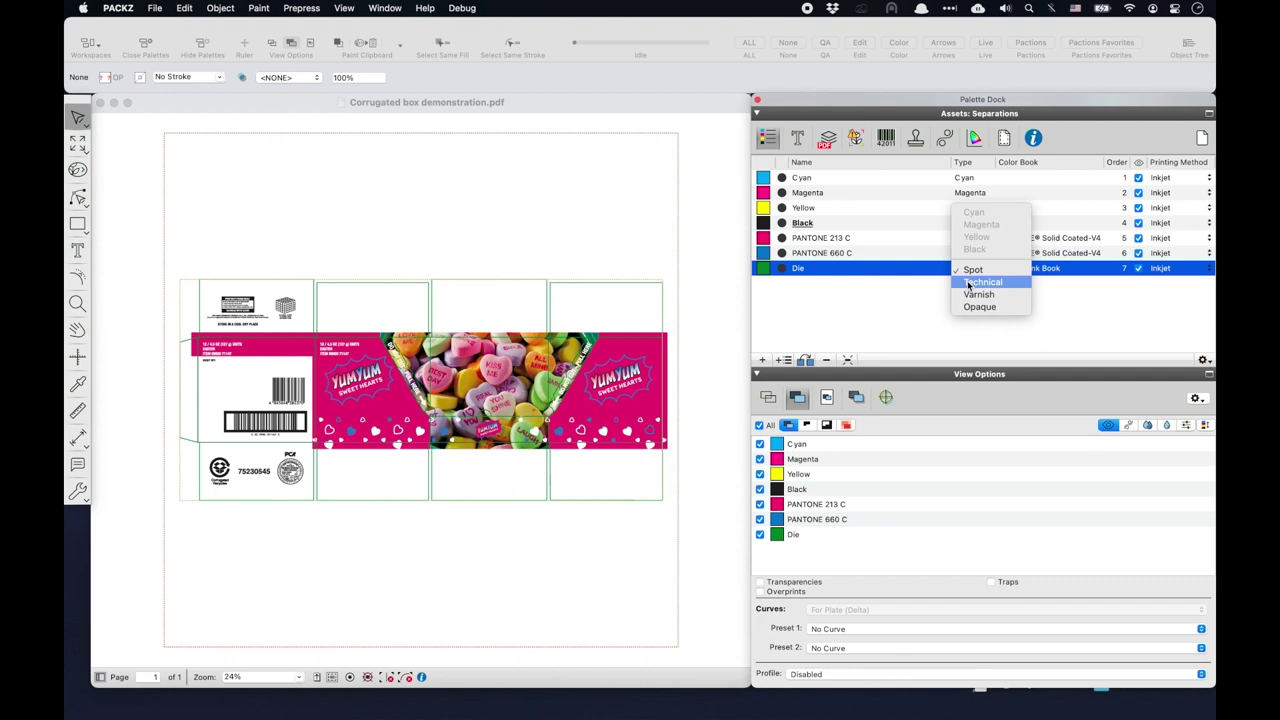
pyautogui.click(968, 283)
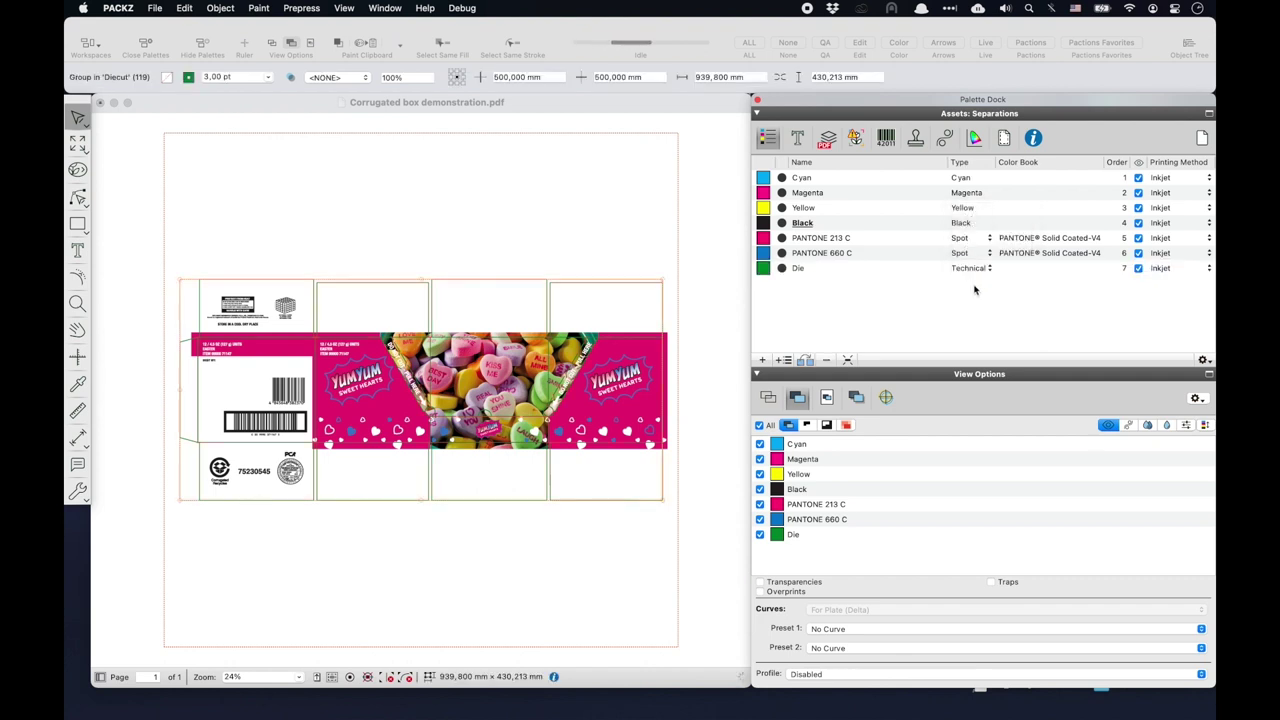
# Step: Remap all spot colours to CMYK and remove the unused separations
pyautogui.click(1205, 360)
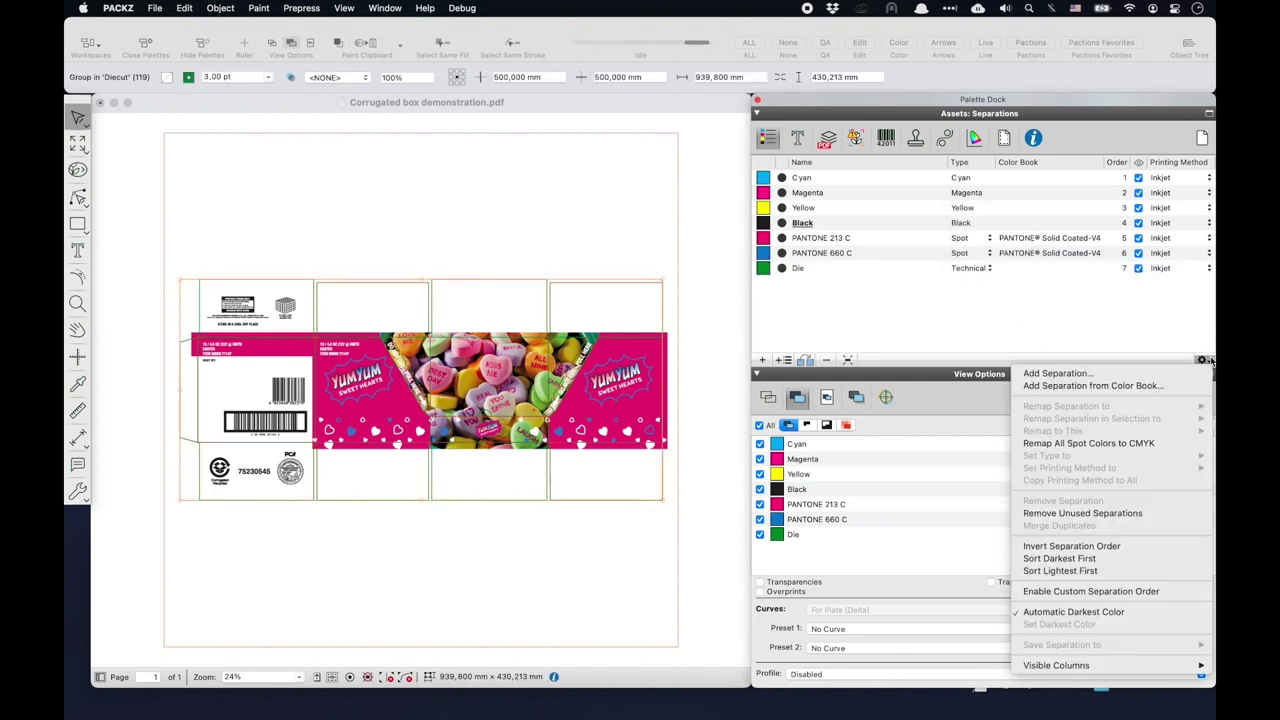
pyautogui.click(1124, 443)
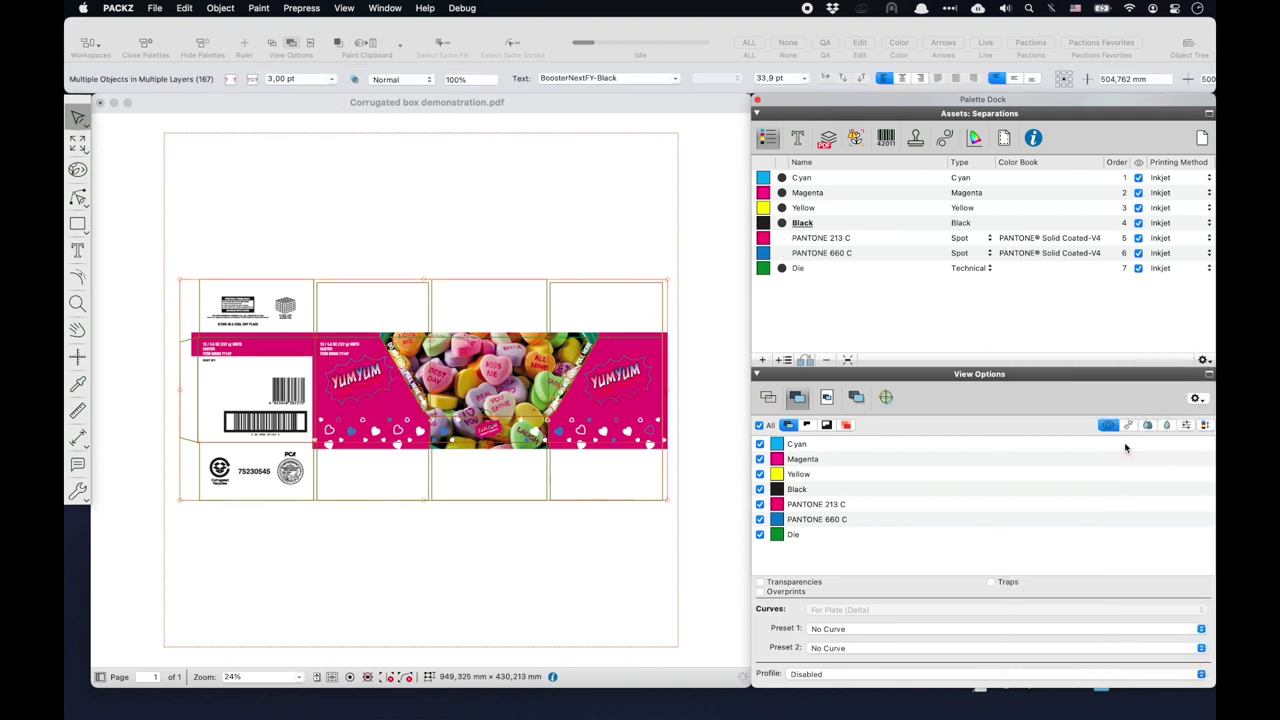
pyautogui.click(848, 361)
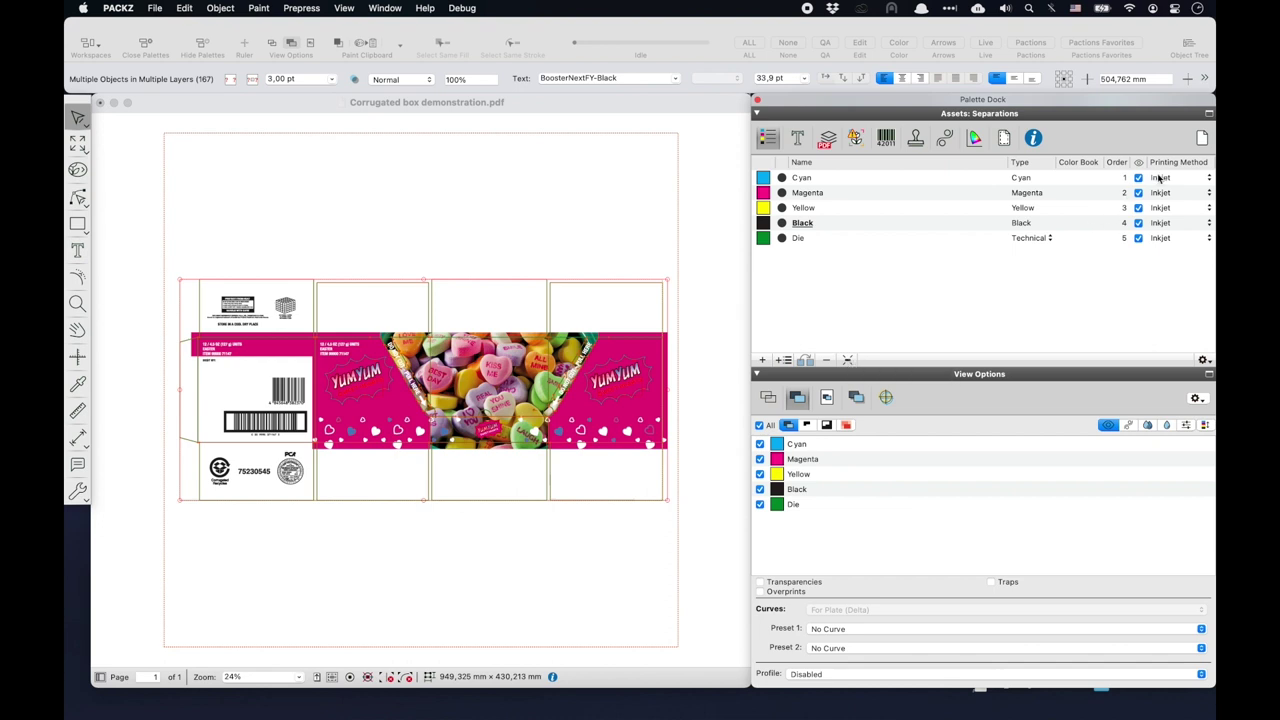
# Step: Review the printing methods available for the Cyan separation, keeping Inkjet
pyautogui.click(1210, 180)
pyautogui.click(1210, 178)
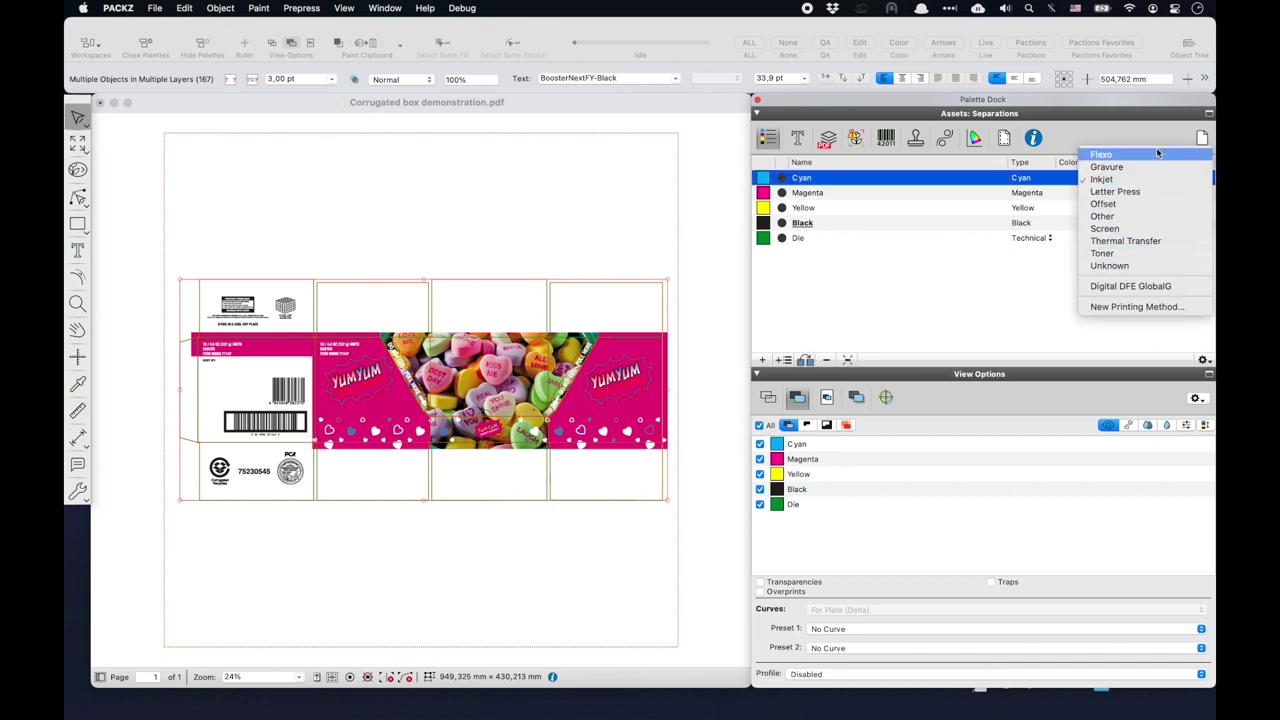
pyautogui.click(1160, 179)
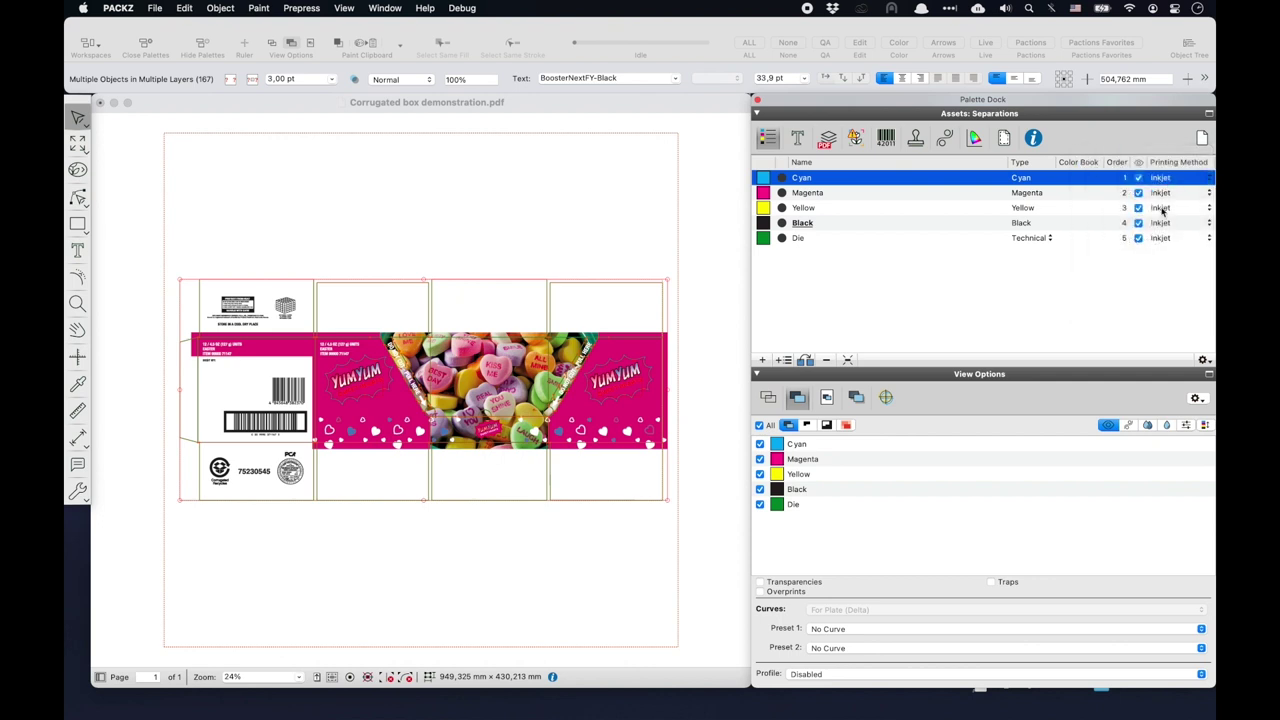
# Step: Show the ink consumption percentage and area columns in the separations list
pyautogui.click(1204, 361)
pyautogui.moveTo(1070, 676)
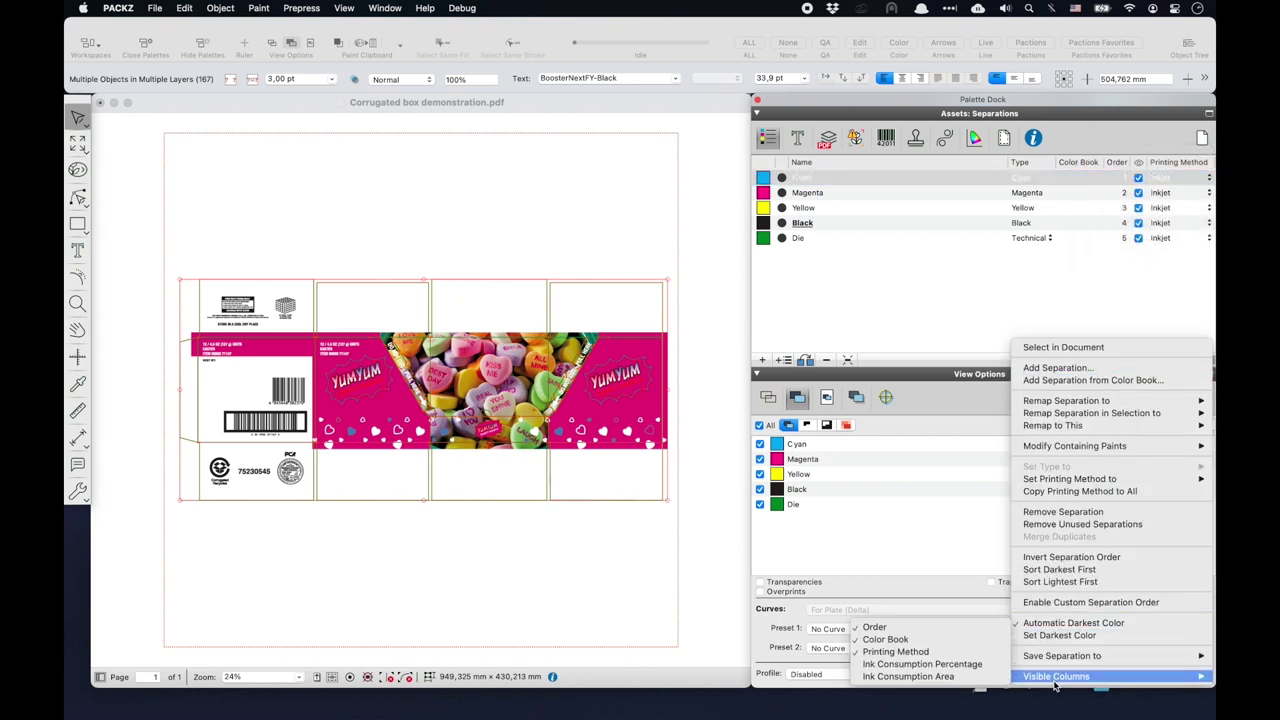
pyautogui.click(985, 667)
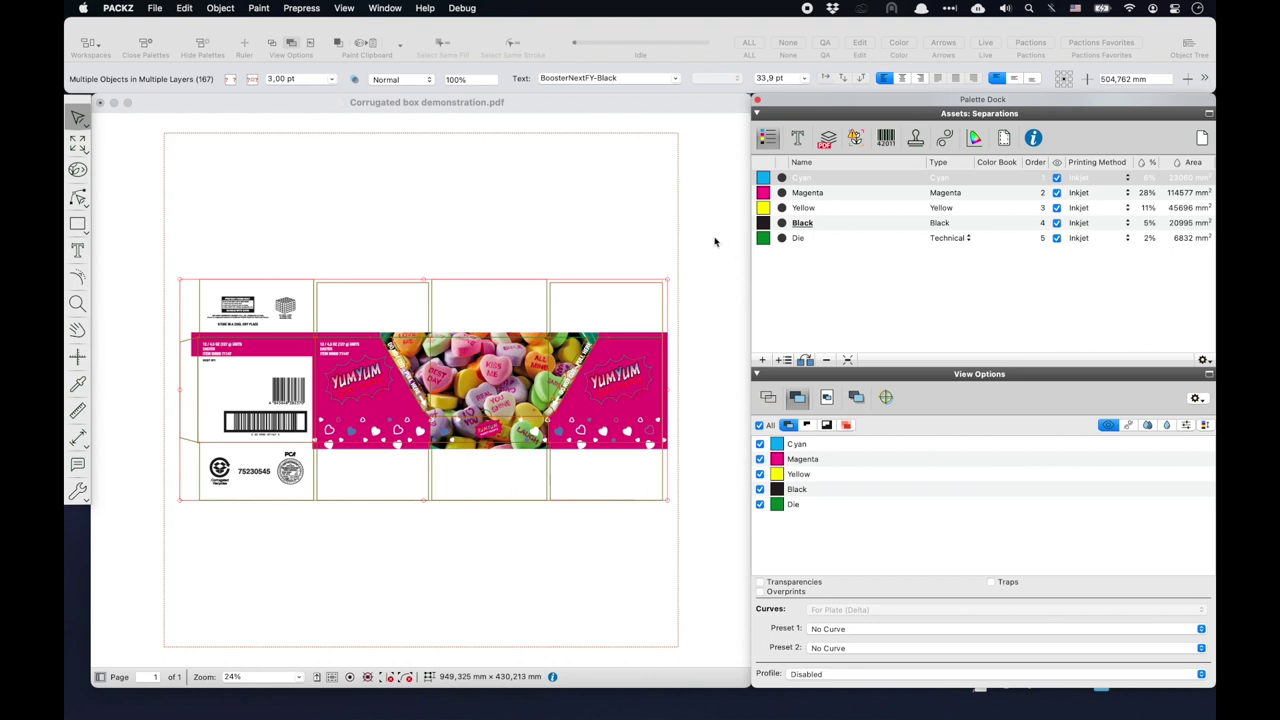
# Step: Export the ink data with the Ink consumption.xml template to the Desktop as corrugated ink consumption.xml, check it in BBEdit, and return to PACKZ
pyautogui.click(155, 8)
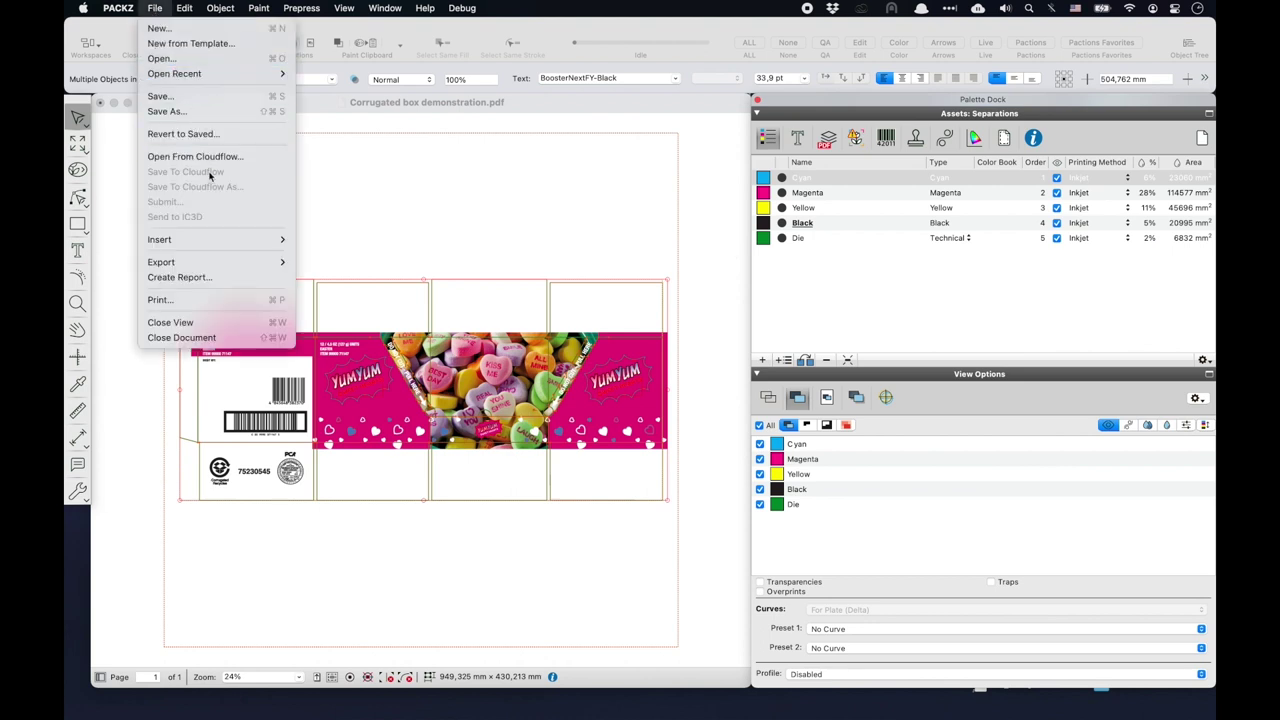
pyautogui.moveTo(210, 261)
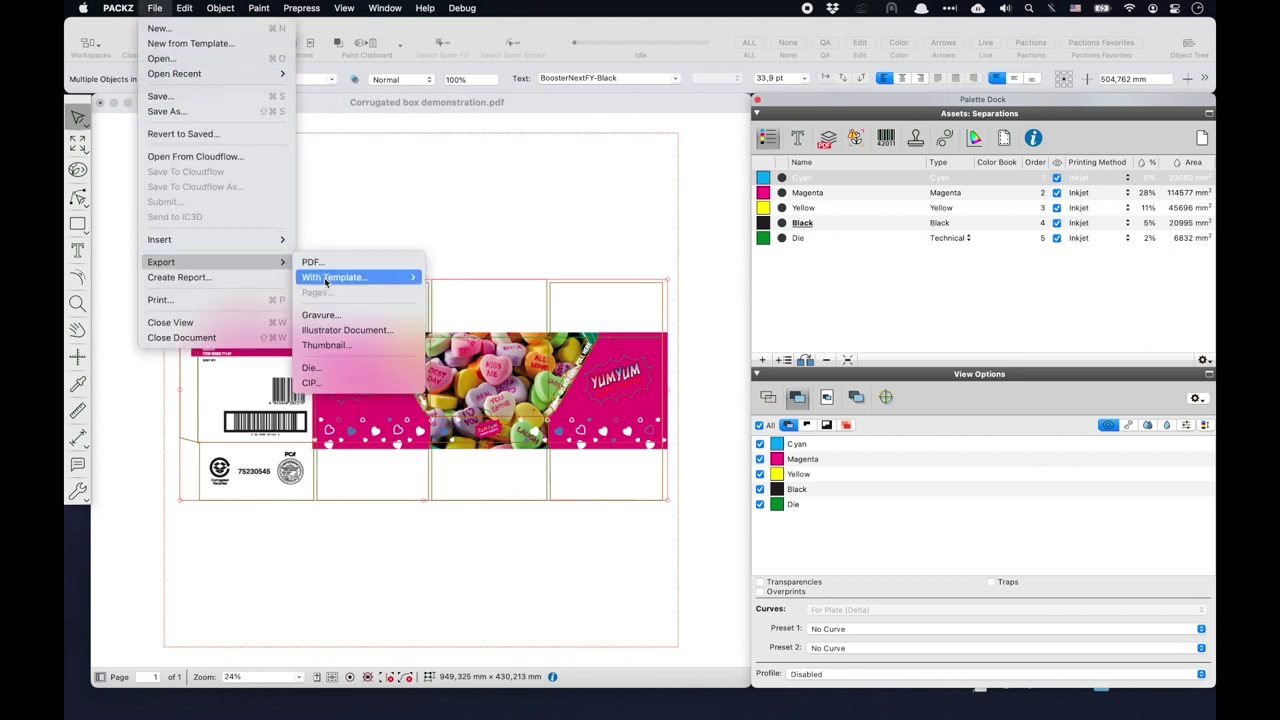
pyautogui.moveTo(330, 277)
pyautogui.click(474, 352)
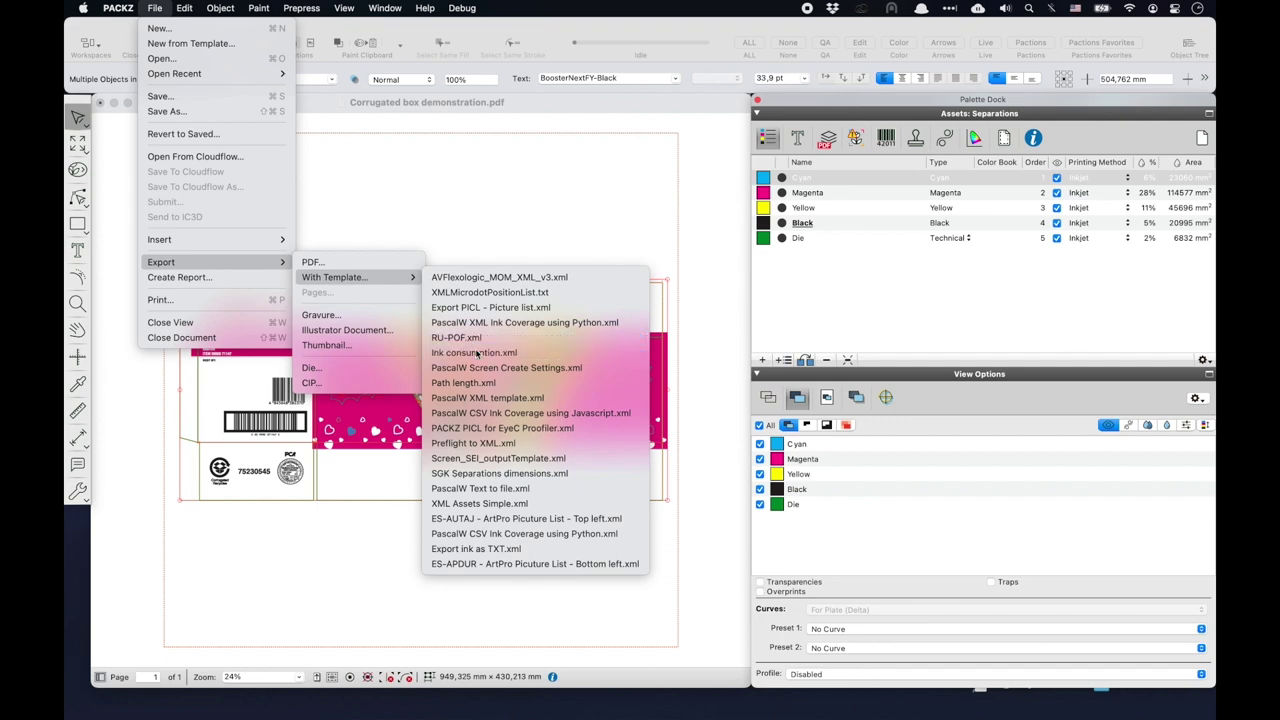
pyautogui.click(840, 403)
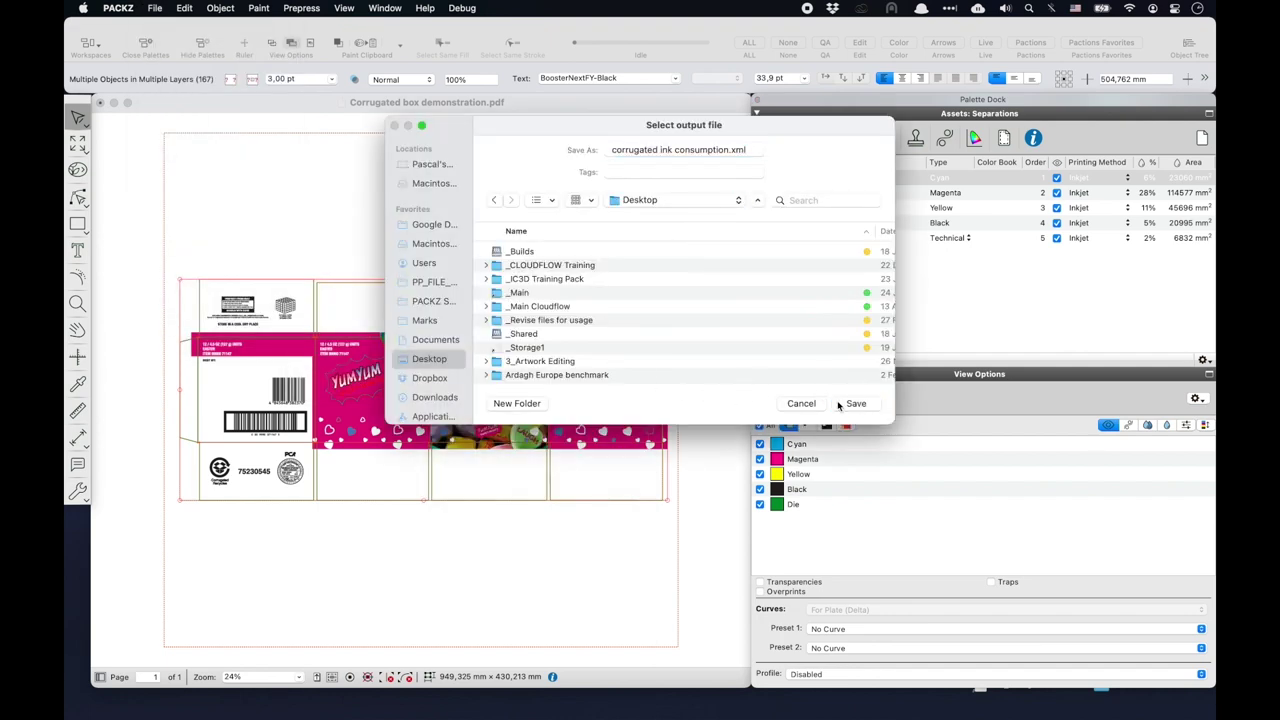
pyautogui.press('super+Tab')
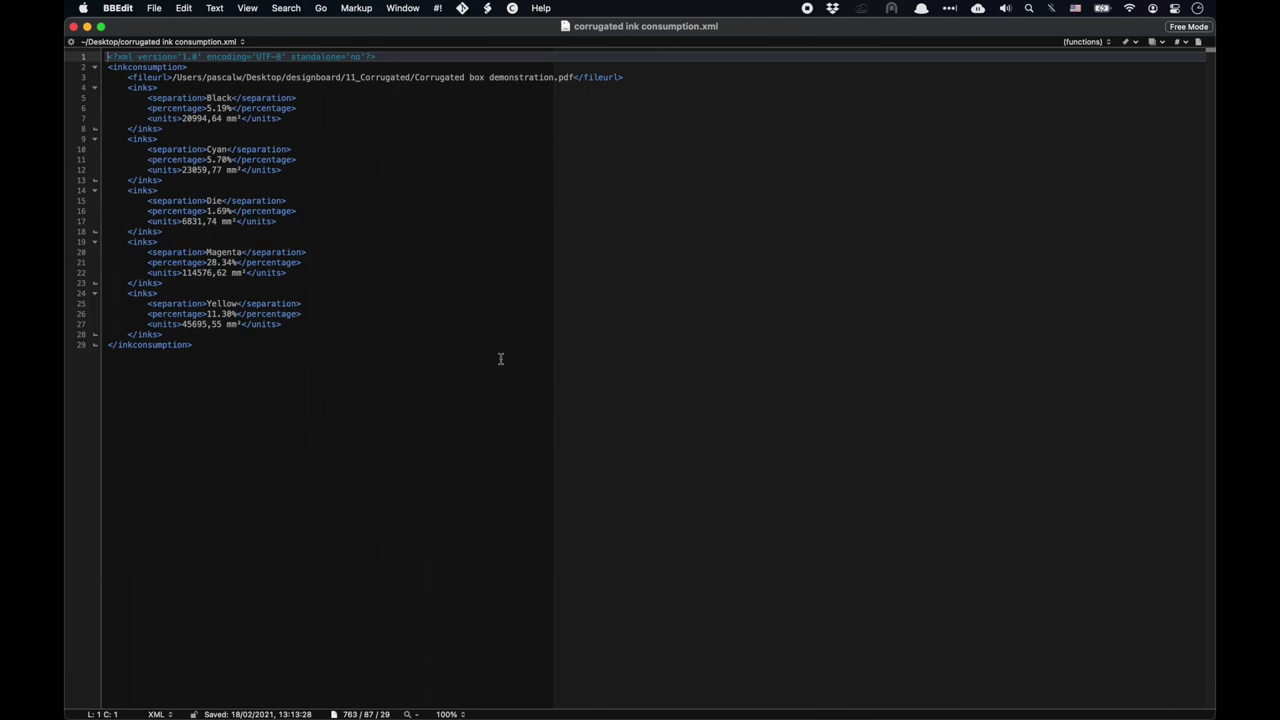
pyautogui.press('super+Tab')
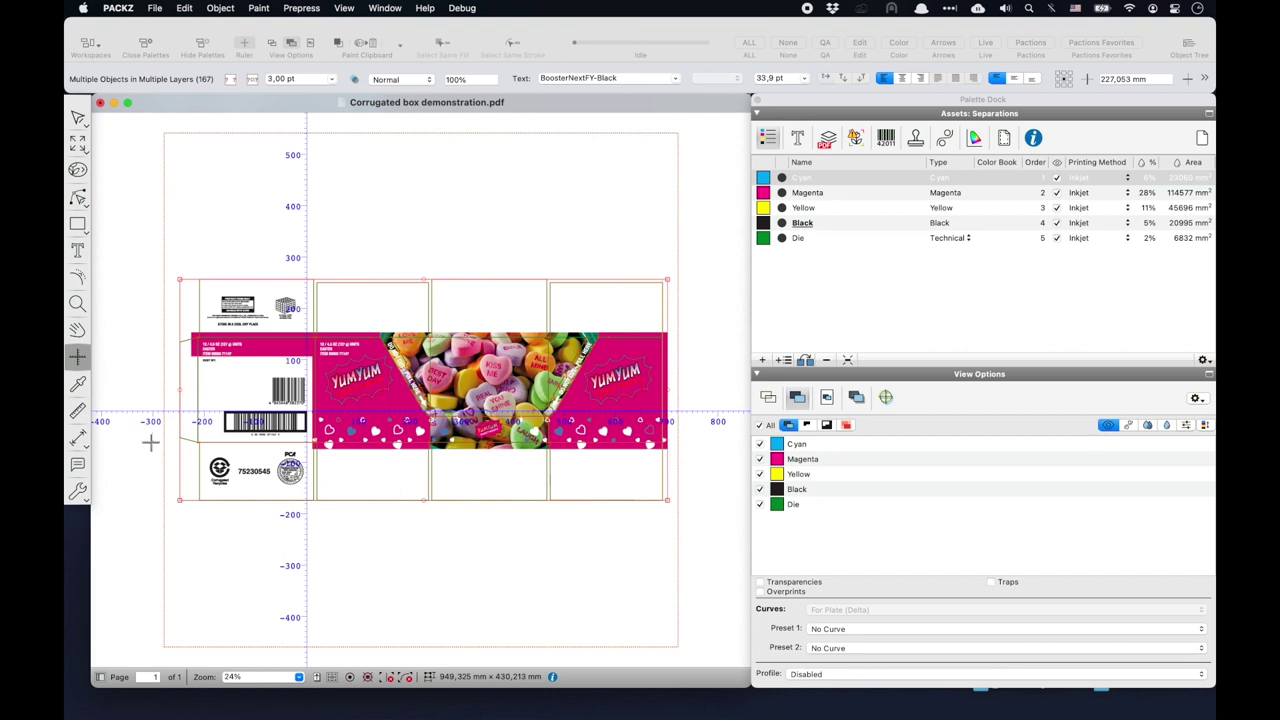
# Step: Place the ruler origin at the lower-left corner of the box outline and delete the Diecut layer
pyautogui.click(176, 514)
pyautogui.click(179, 501)
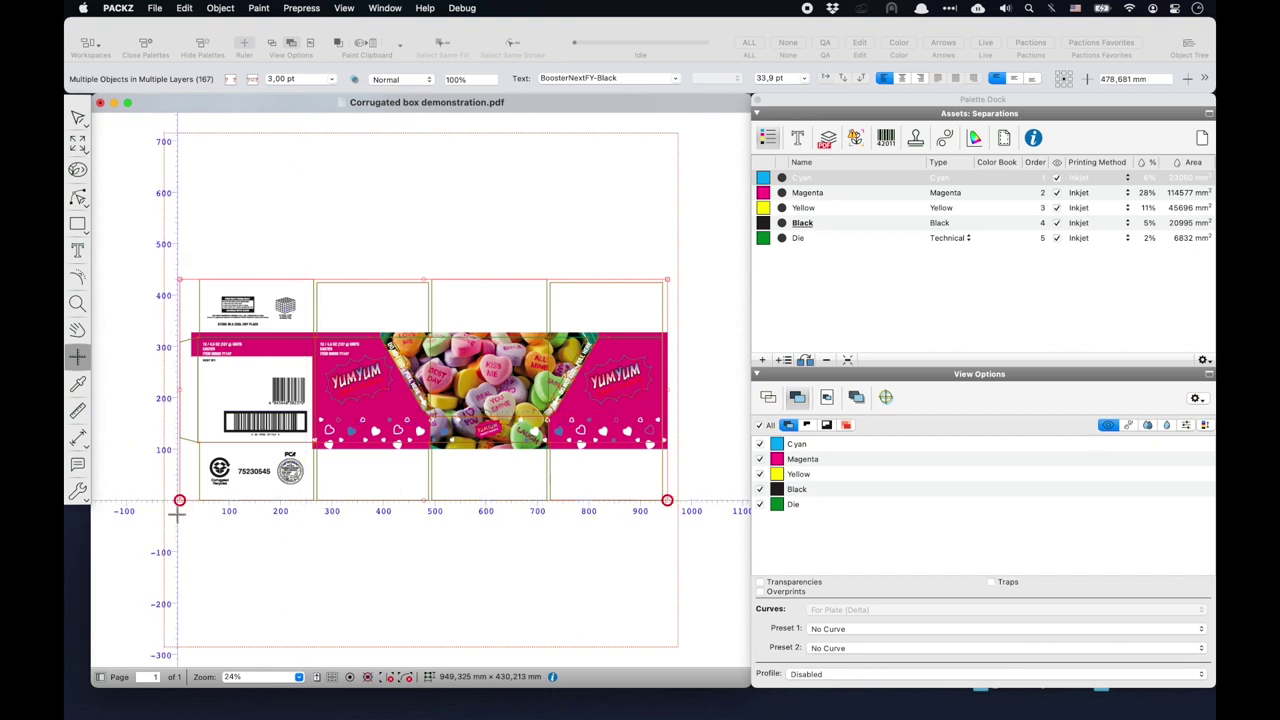
pyautogui.click(859, 45)
pyautogui.click(943, 131)
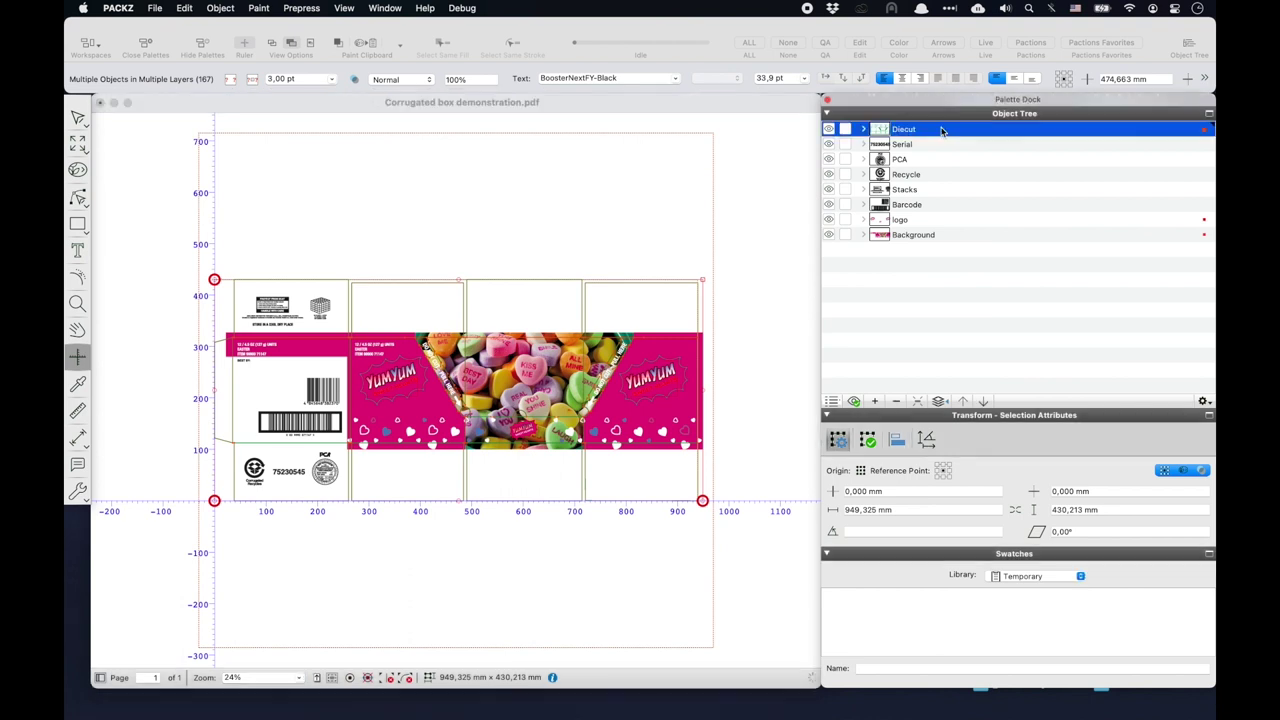
pyautogui.click(897, 402)
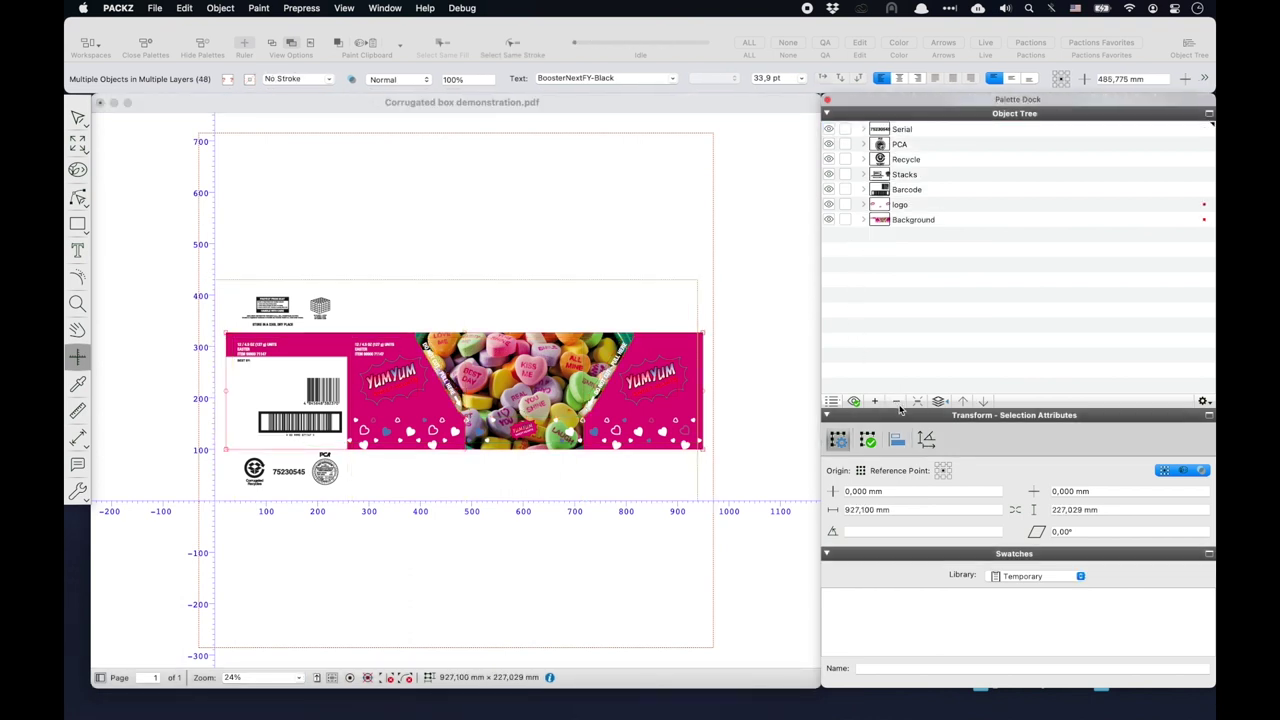
# Step: Import the CAD file Corrugated box.cf2 from disk into the current page through Station Settings, using the Die separation and preserving CAD groups
pyautogui.click(298, 10)
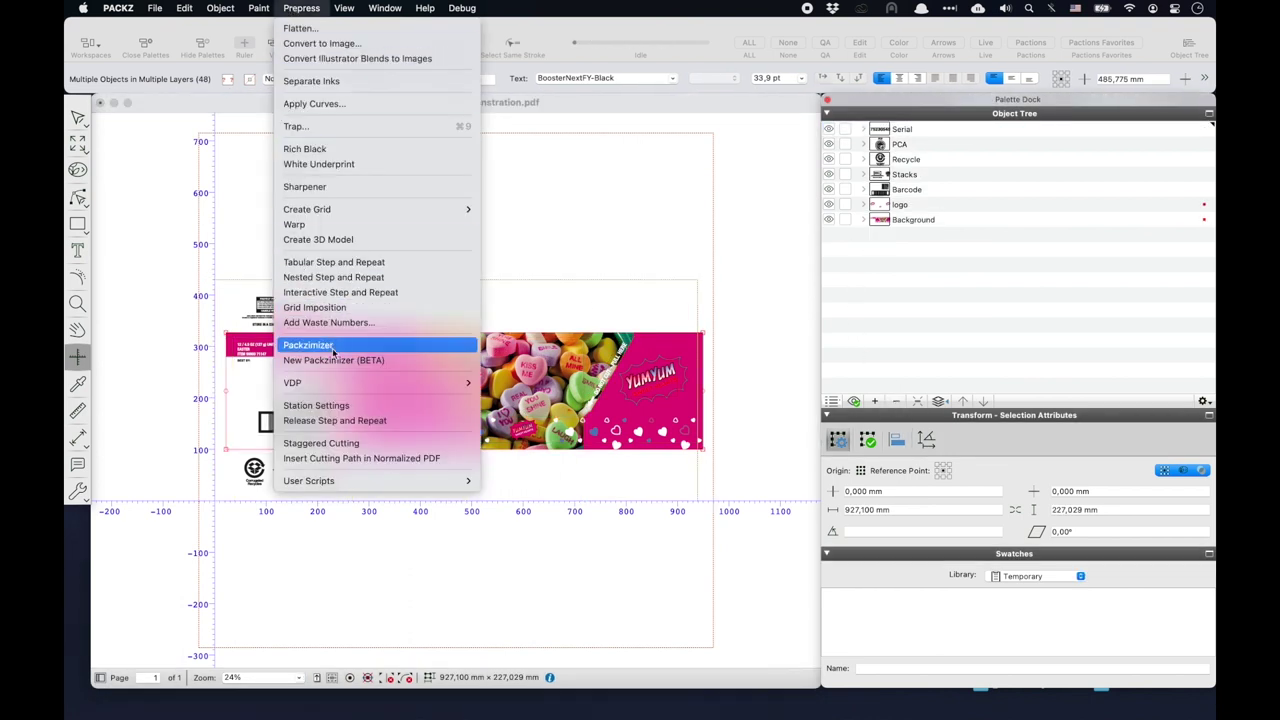
pyautogui.click(316, 406)
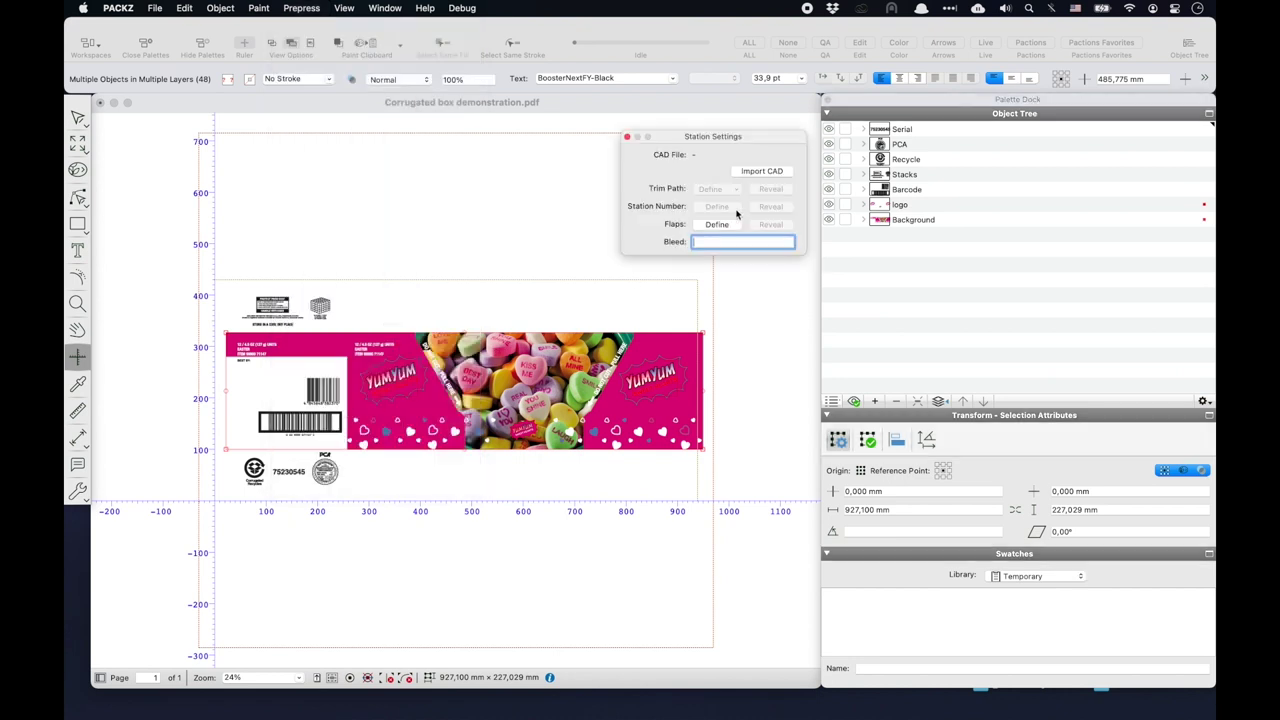
pyautogui.click(768, 174)
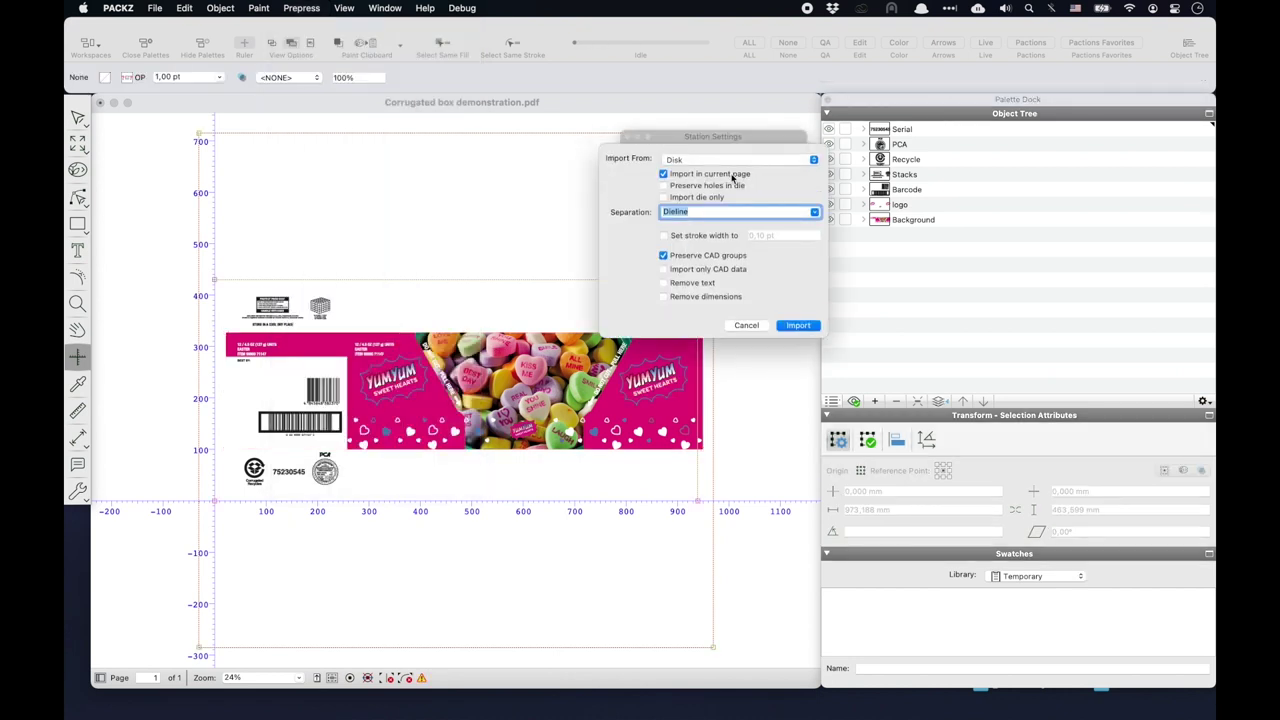
pyautogui.click(816, 214)
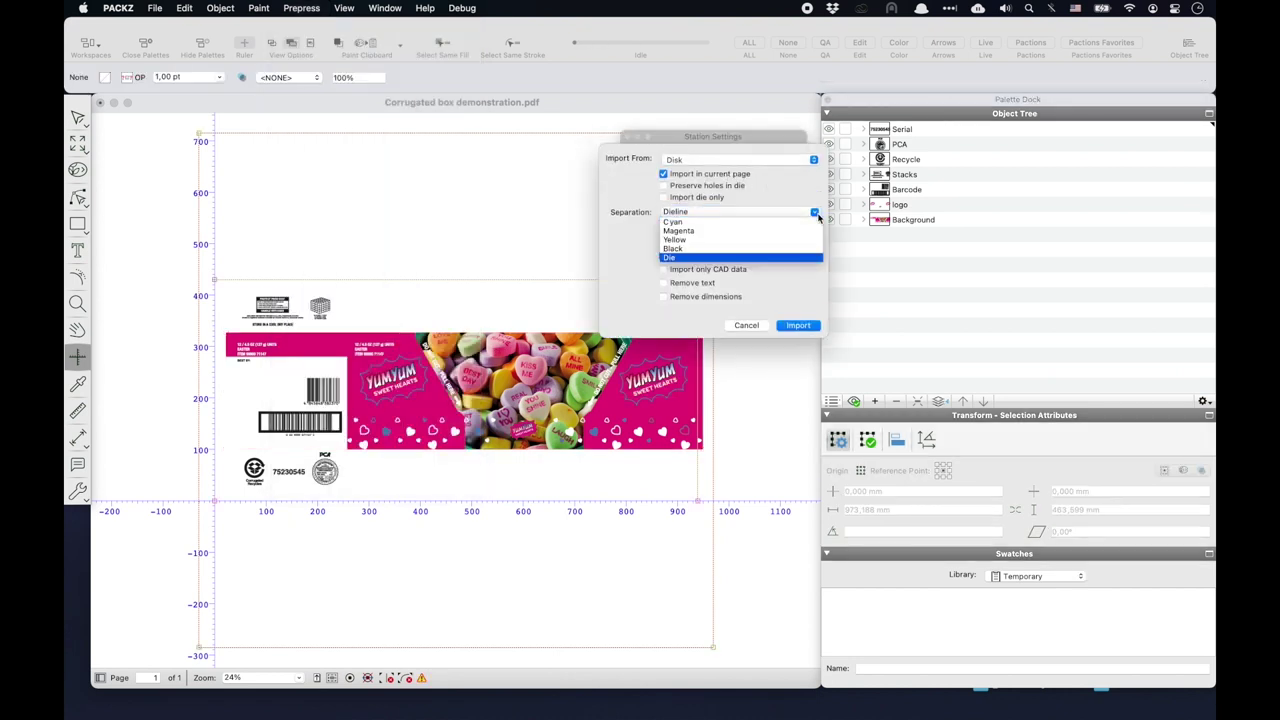
pyautogui.click(757, 258)
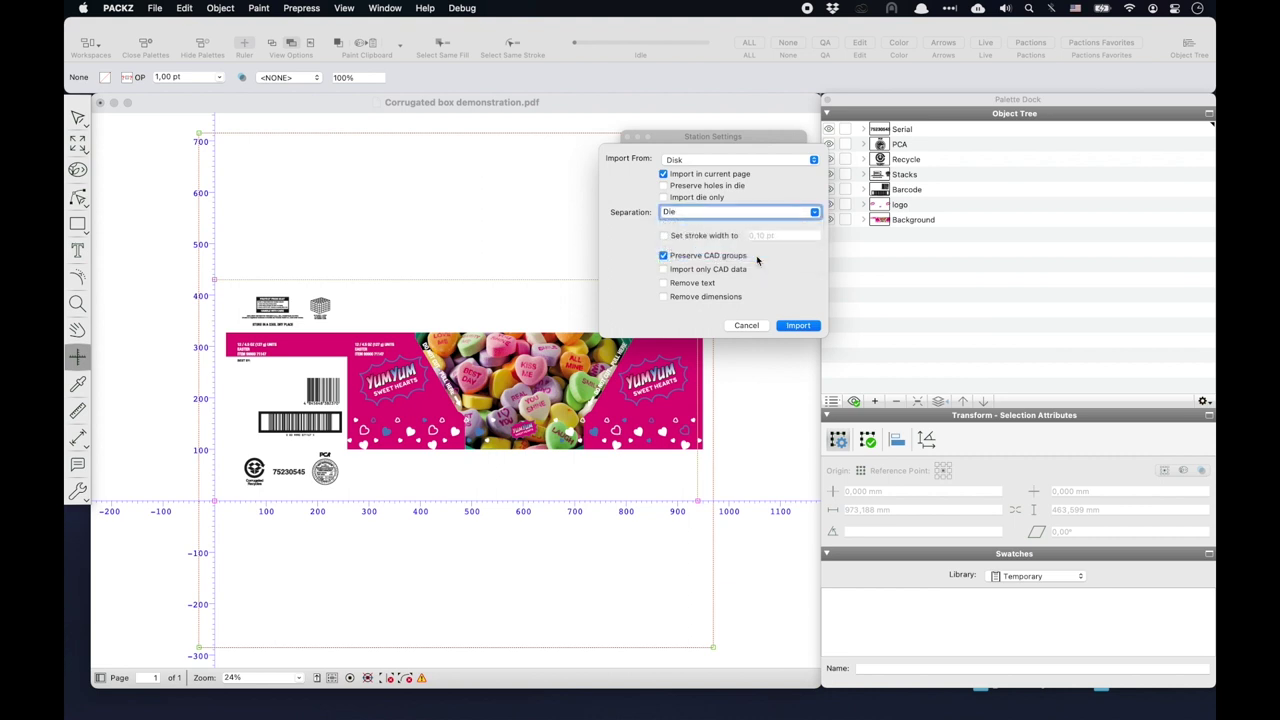
pyautogui.click(805, 326)
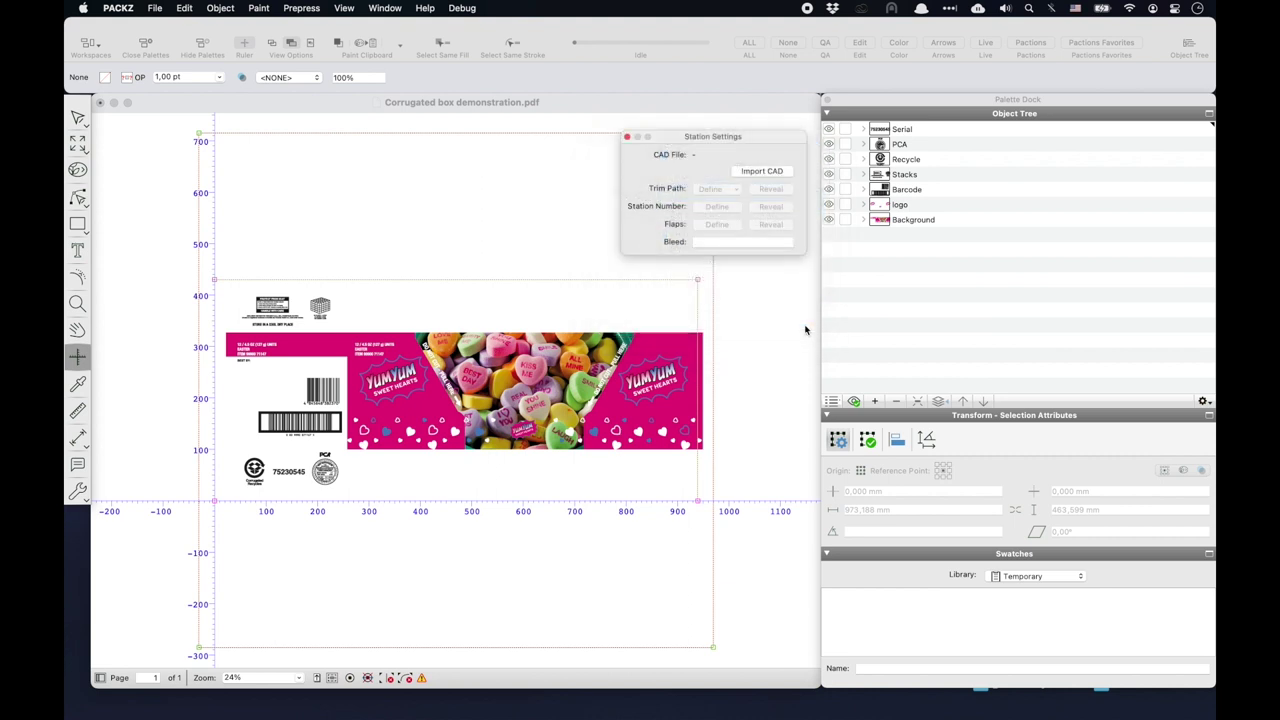
pyautogui.click(508, 287)
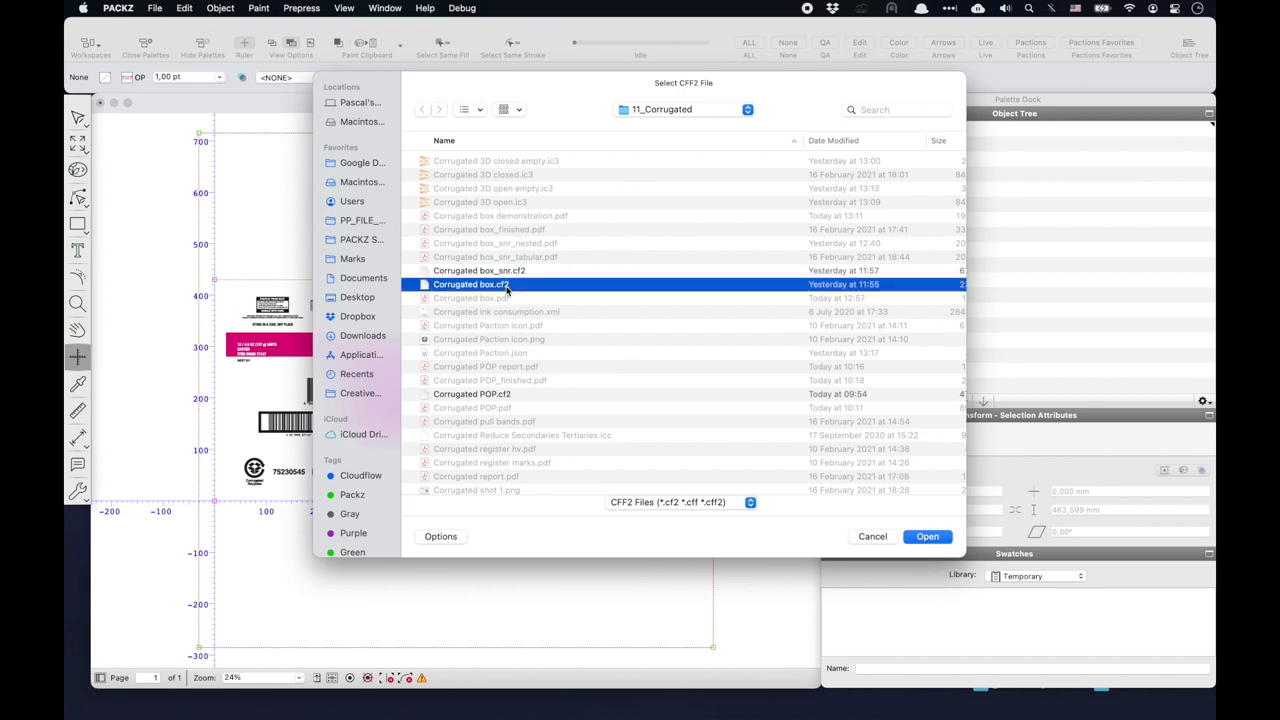
pyautogui.click(928, 537)
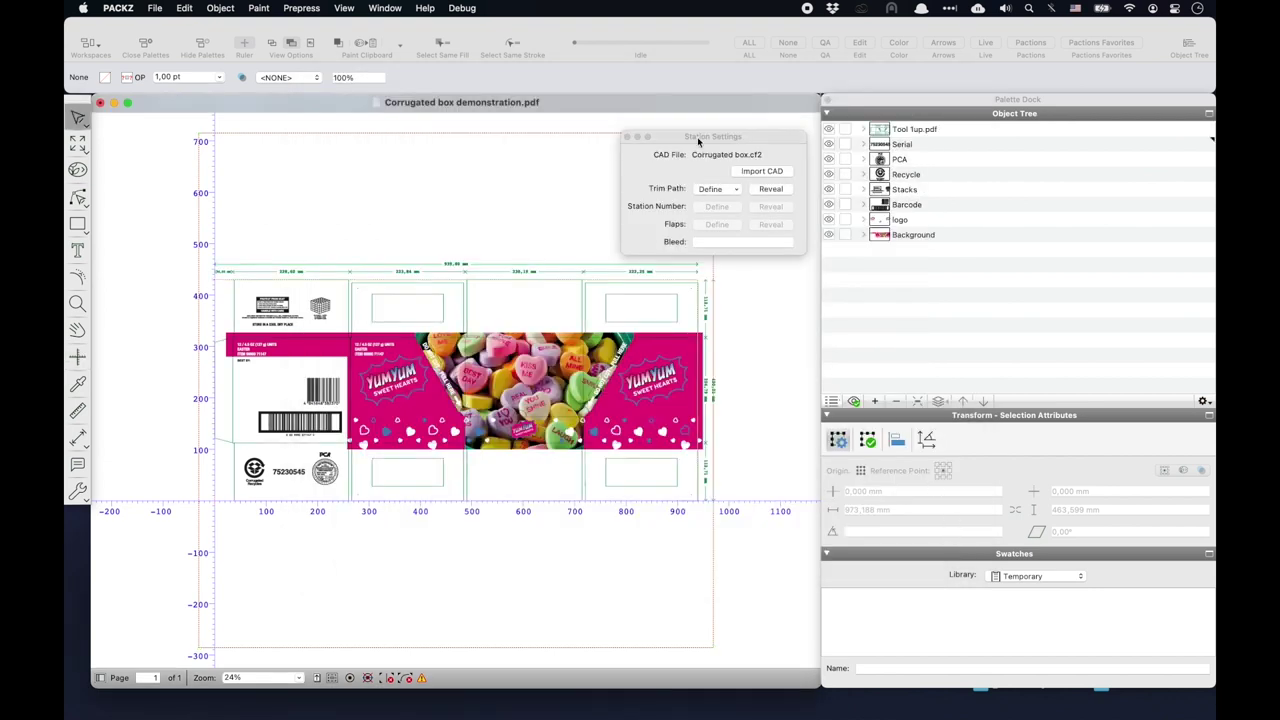
pyautogui.click(626, 137)
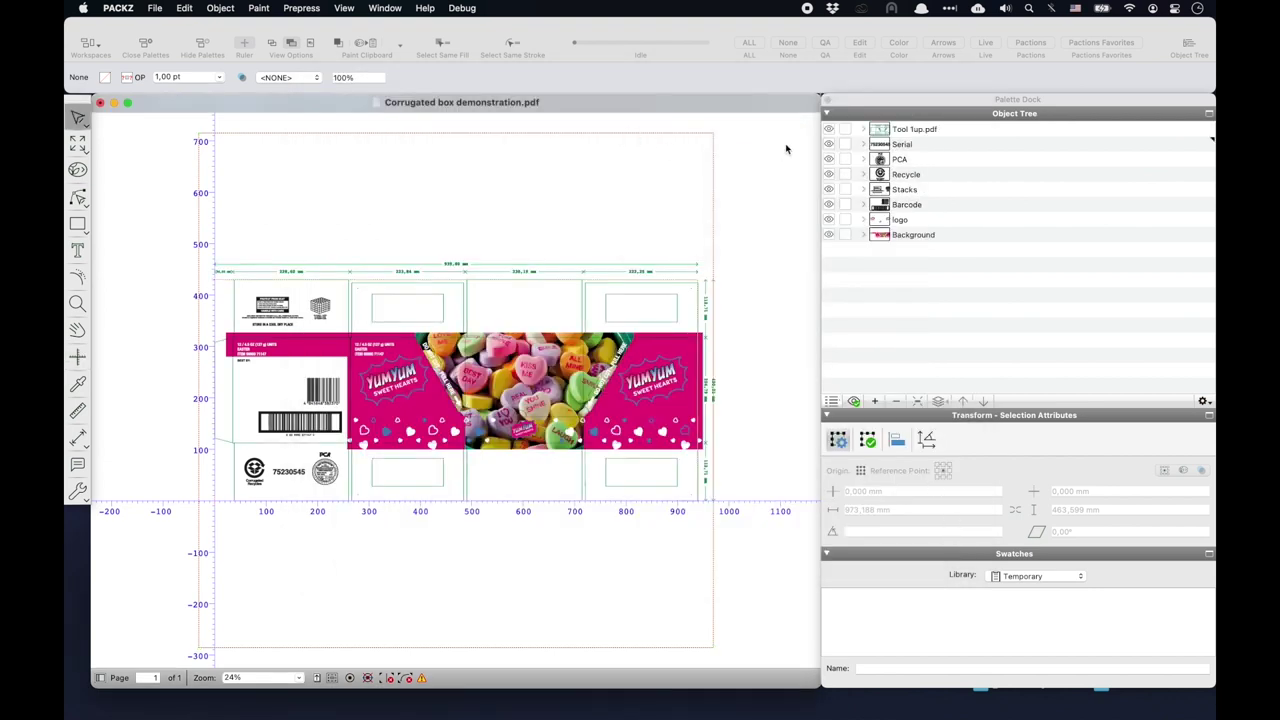
# Step: Examine the Dimension, Cut and Crease layers of the imported CAD and the PDF layer group options for Cut
pyautogui.click(862, 133)
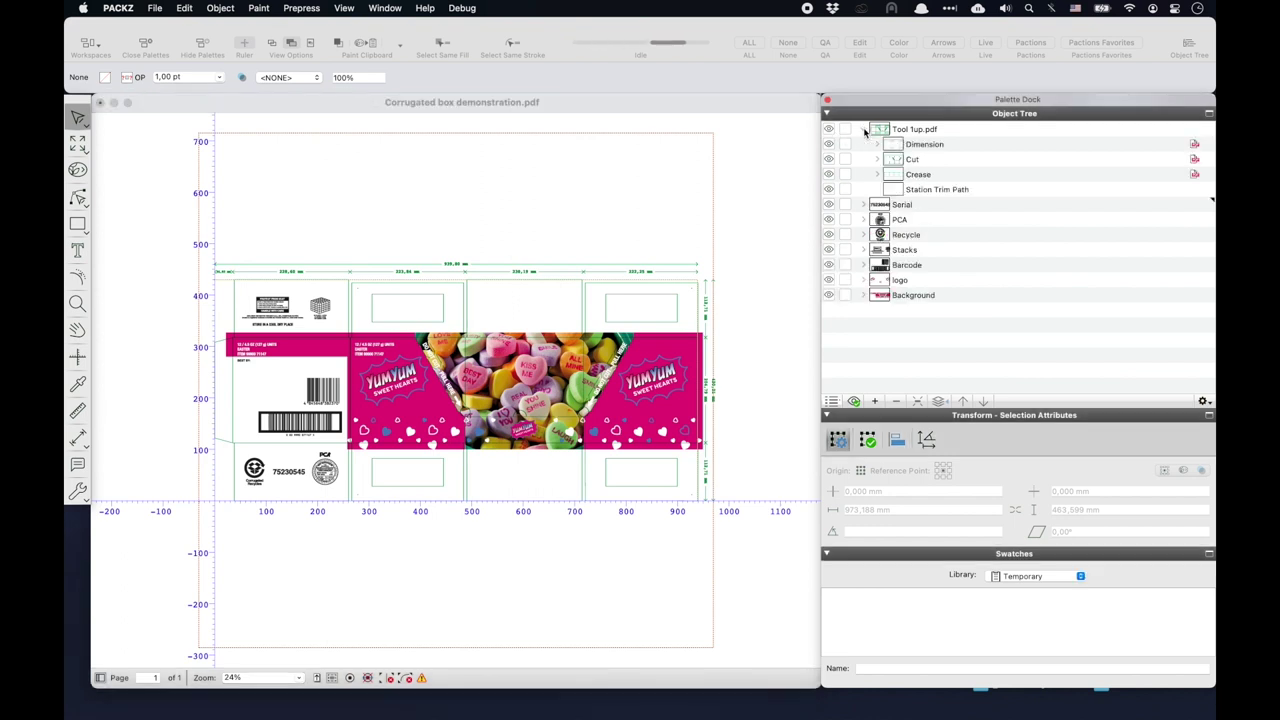
pyautogui.click(909, 144)
pyautogui.click(913, 160)
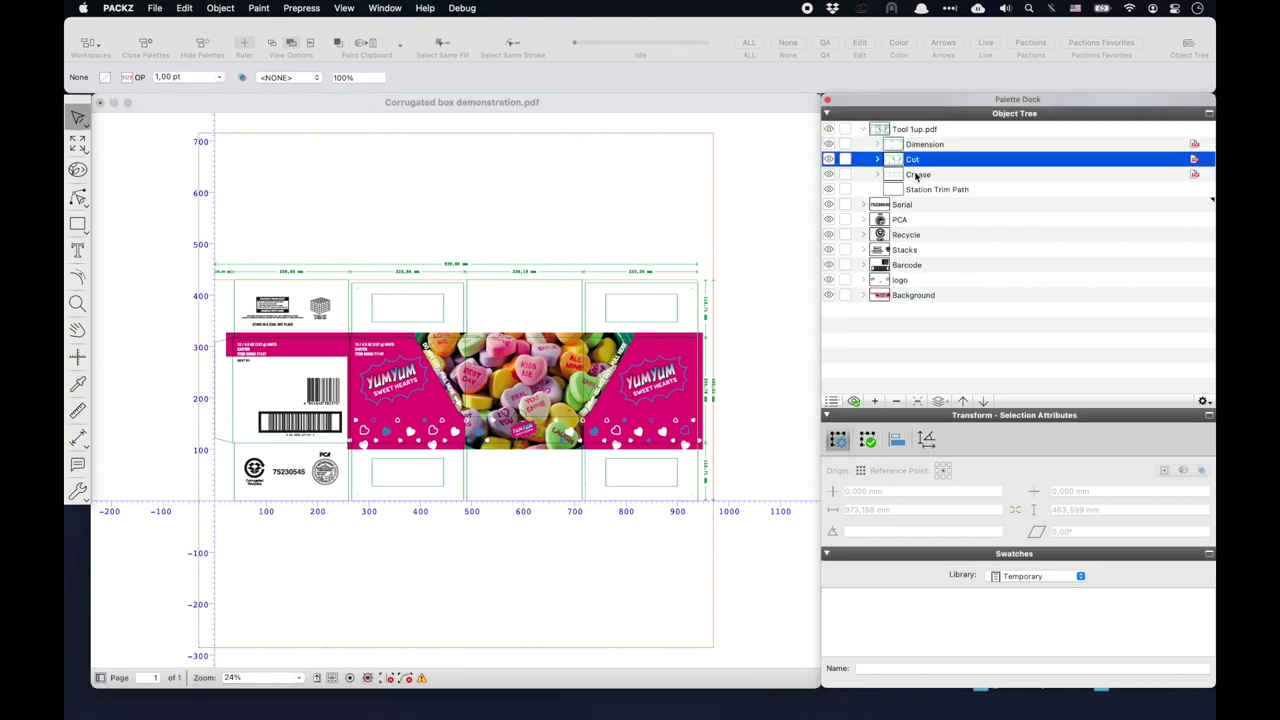
pyautogui.click(918, 175)
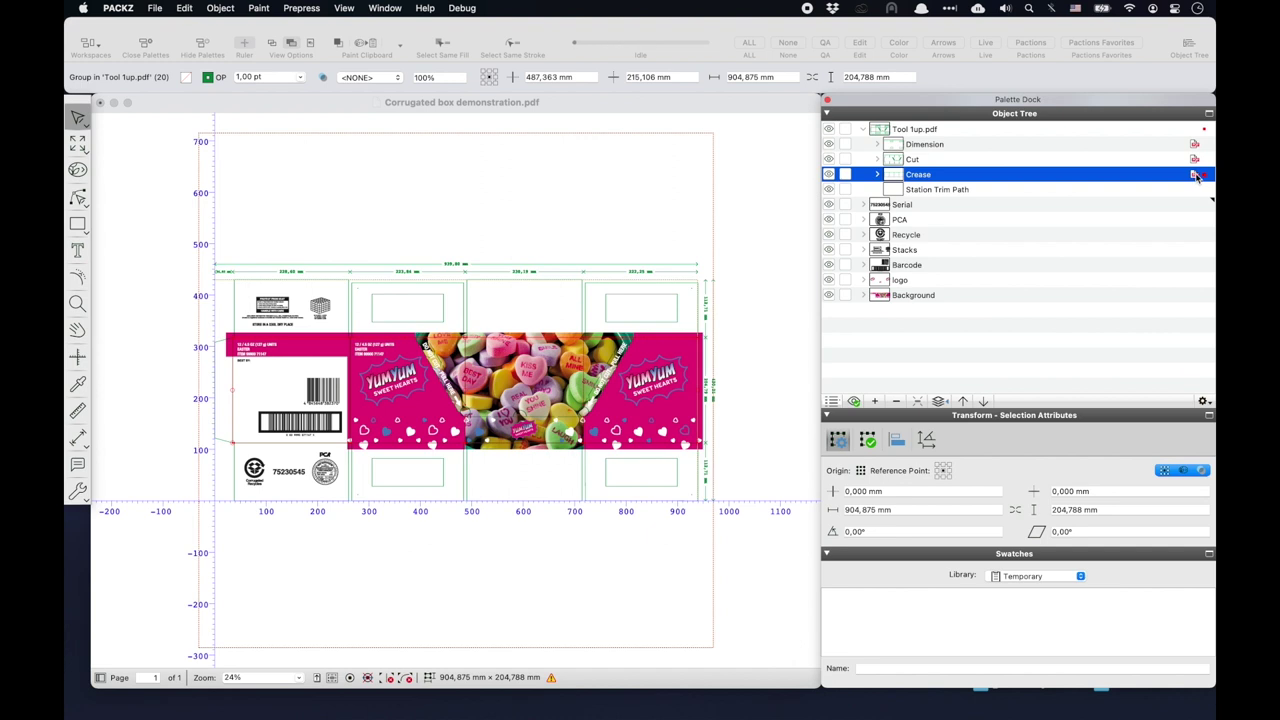
pyautogui.click(1192, 175)
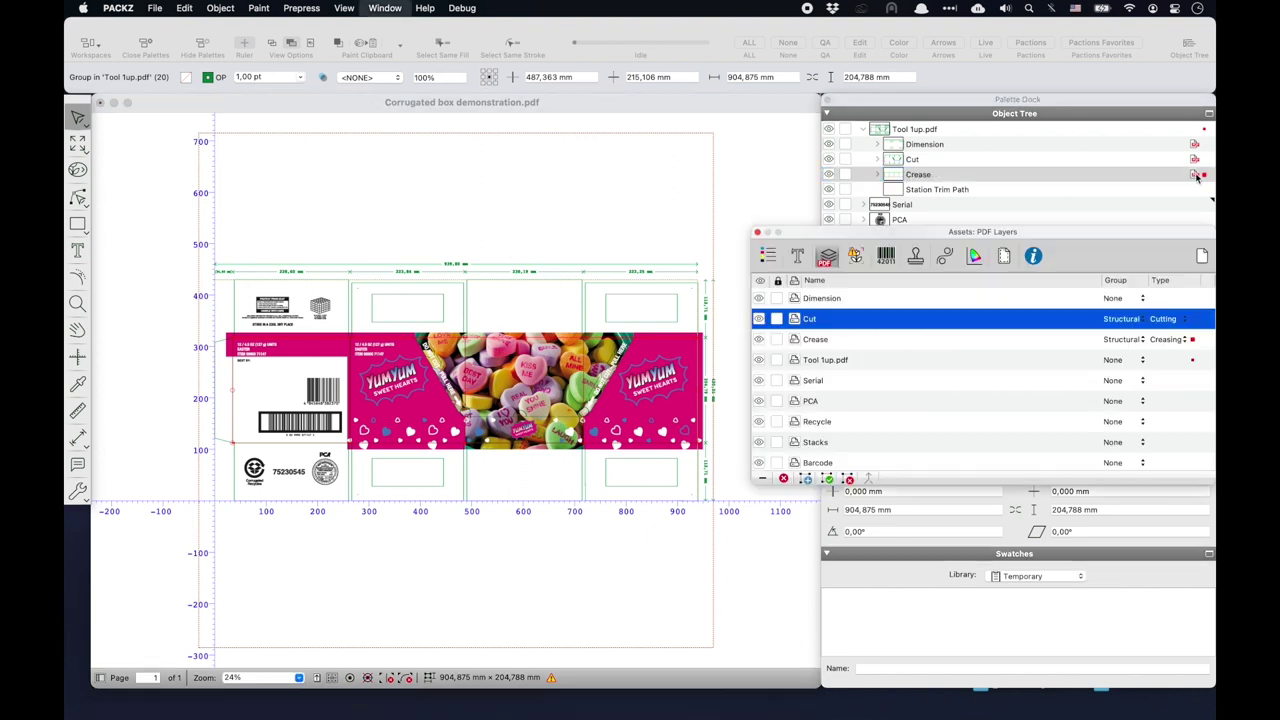
pyautogui.click(1143, 319)
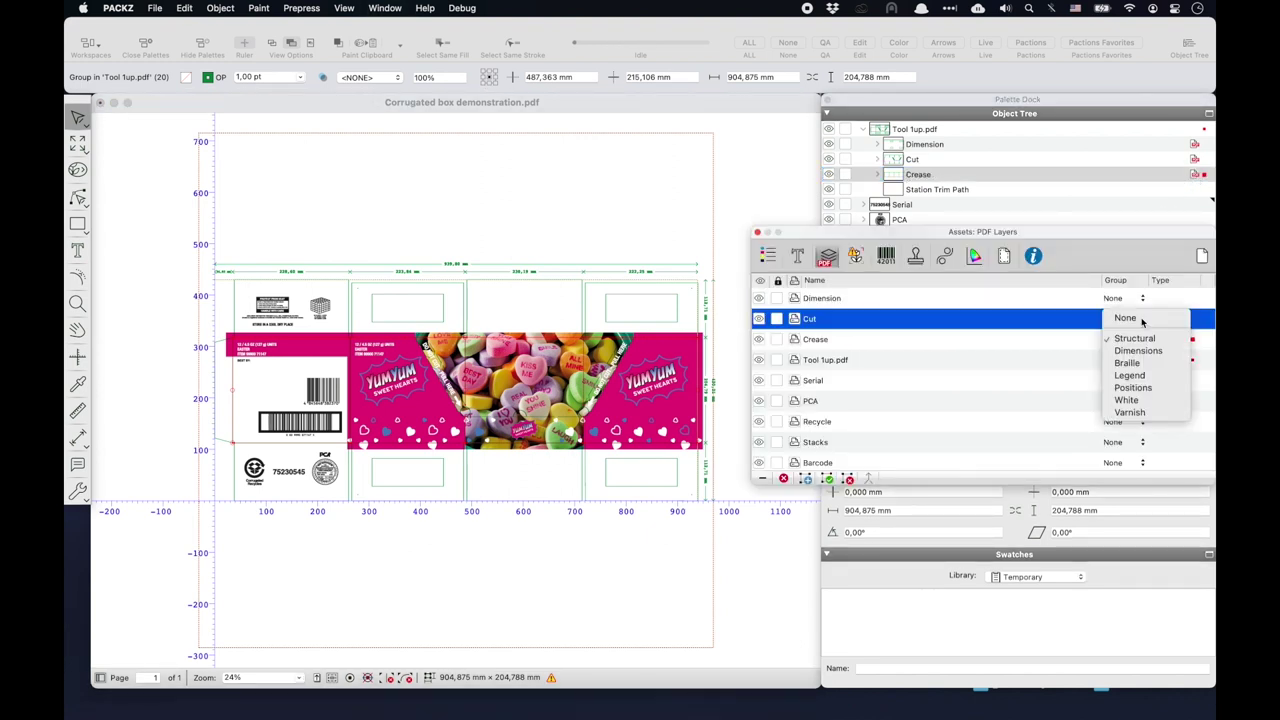
pyautogui.press('Escape')
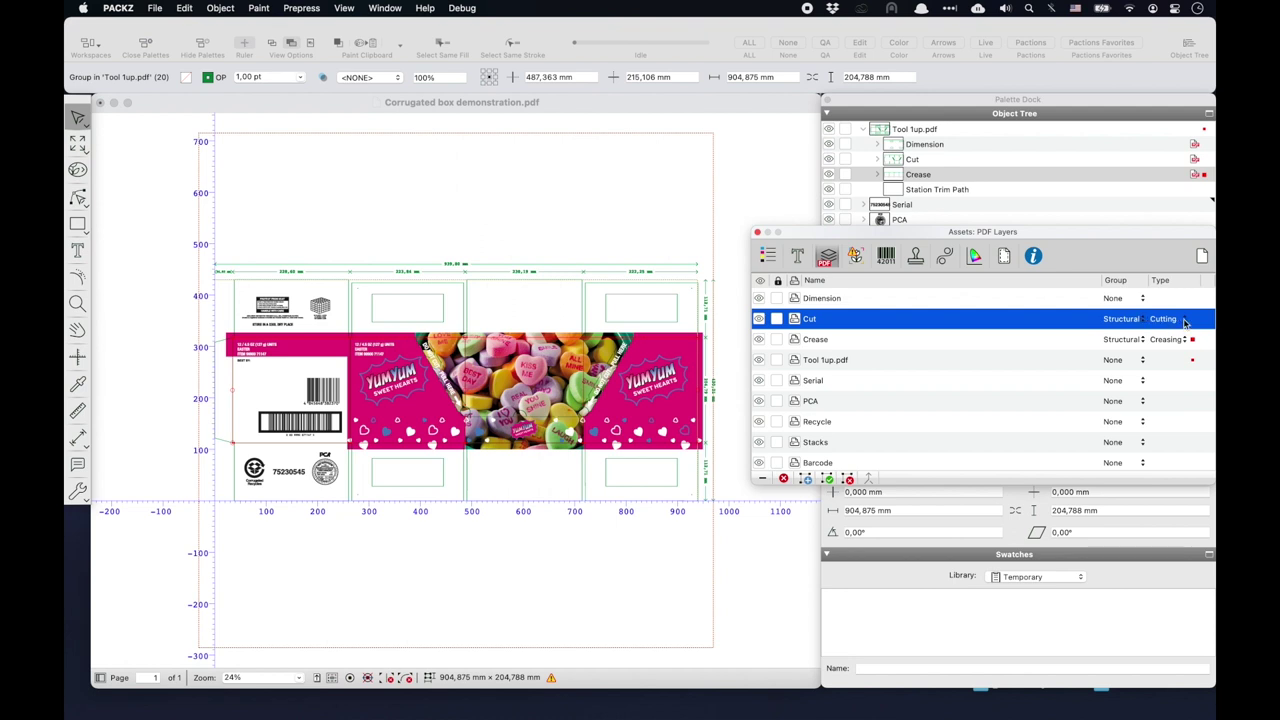
# Step: Review the structural layer types available for the Cut layer, keep Cutting, and close the PDF layers panel
pyautogui.click(1184, 320)
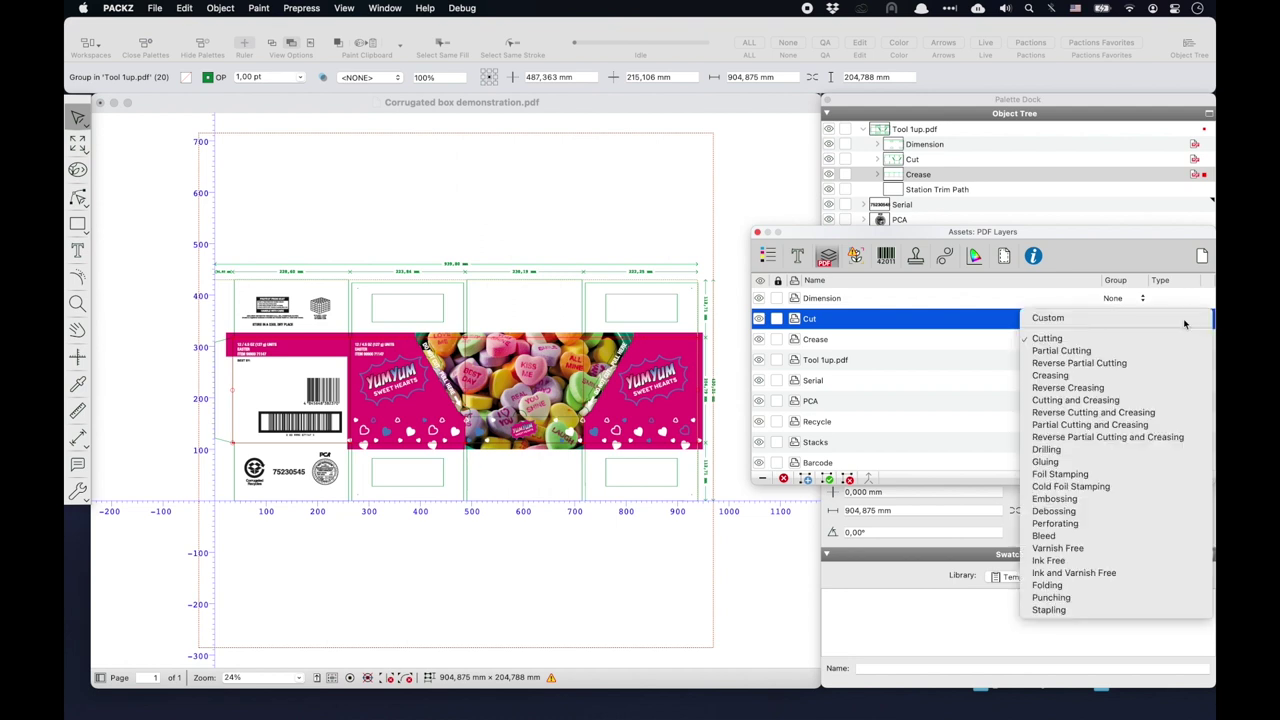
pyautogui.press('Escape')
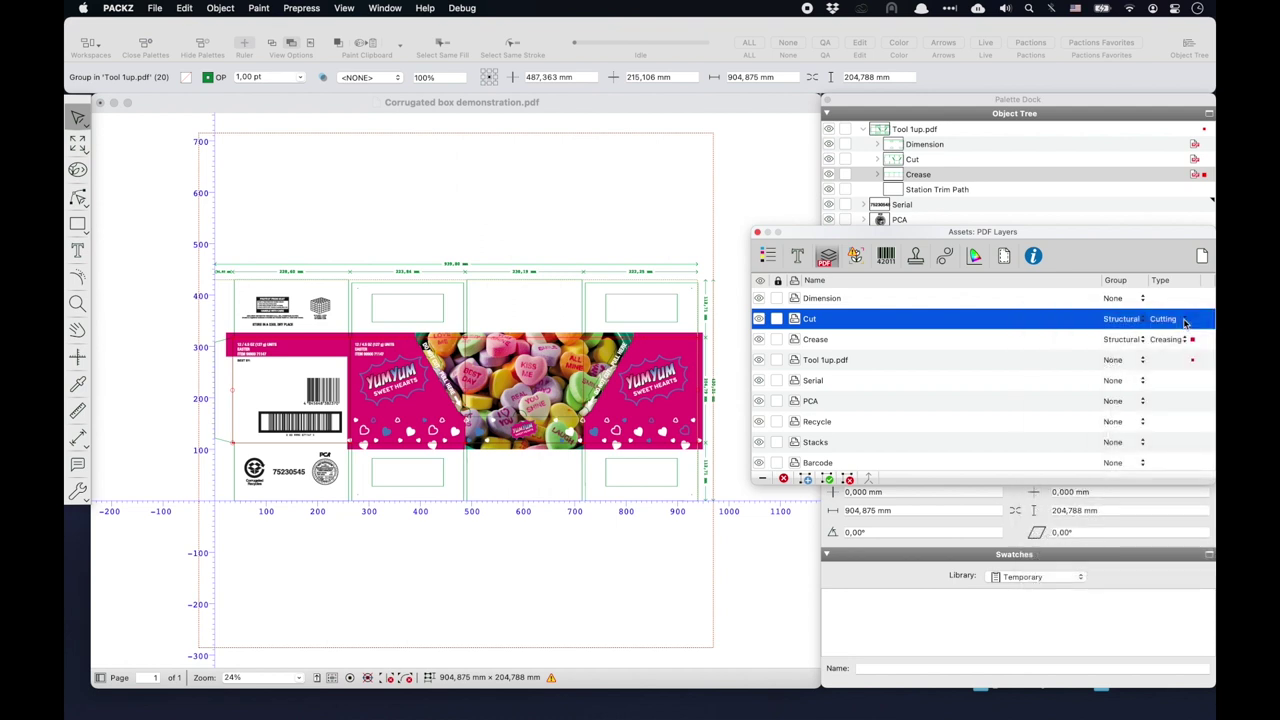
pyautogui.click(758, 232)
# Step: Place the text xxx inside the small rectangle on the upper flap of the first pink panel and define it as the station number
pyautogui.moveTo(415, 296); pyautogui.dragTo(486, 340)
pyautogui.click(301, 8)
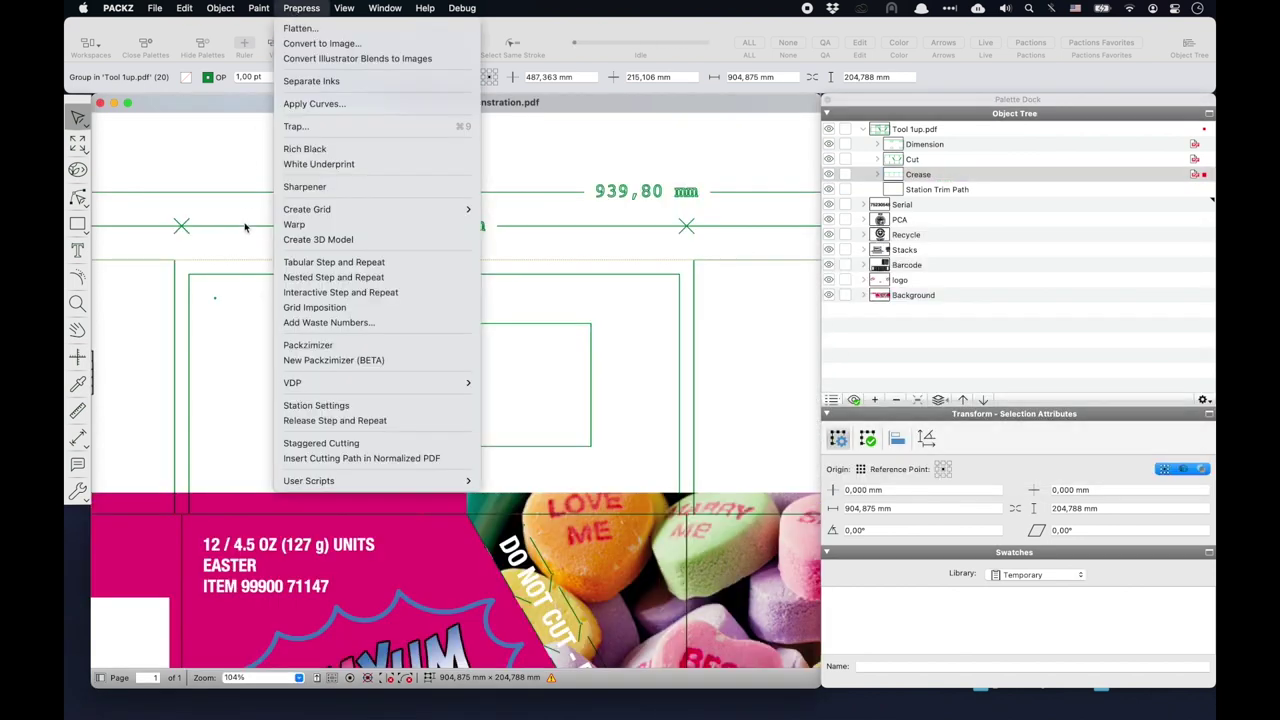
pyautogui.click(318, 408)
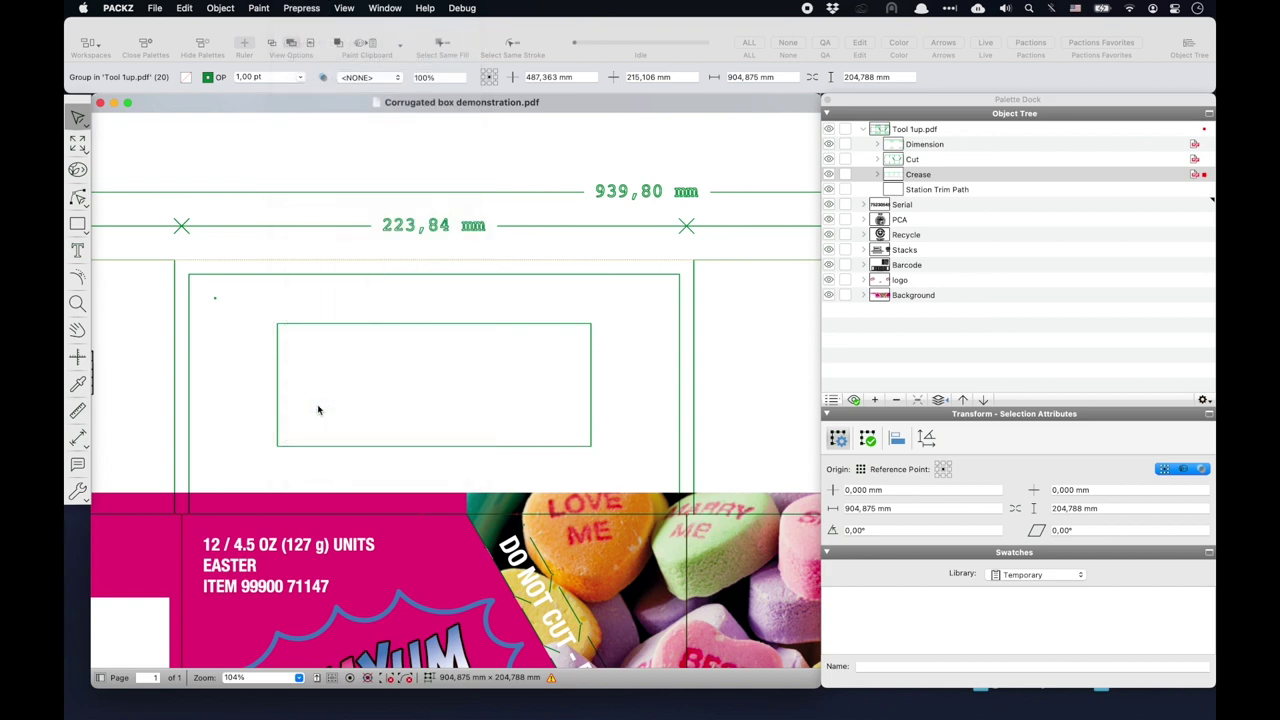
pyautogui.click(111, 247)
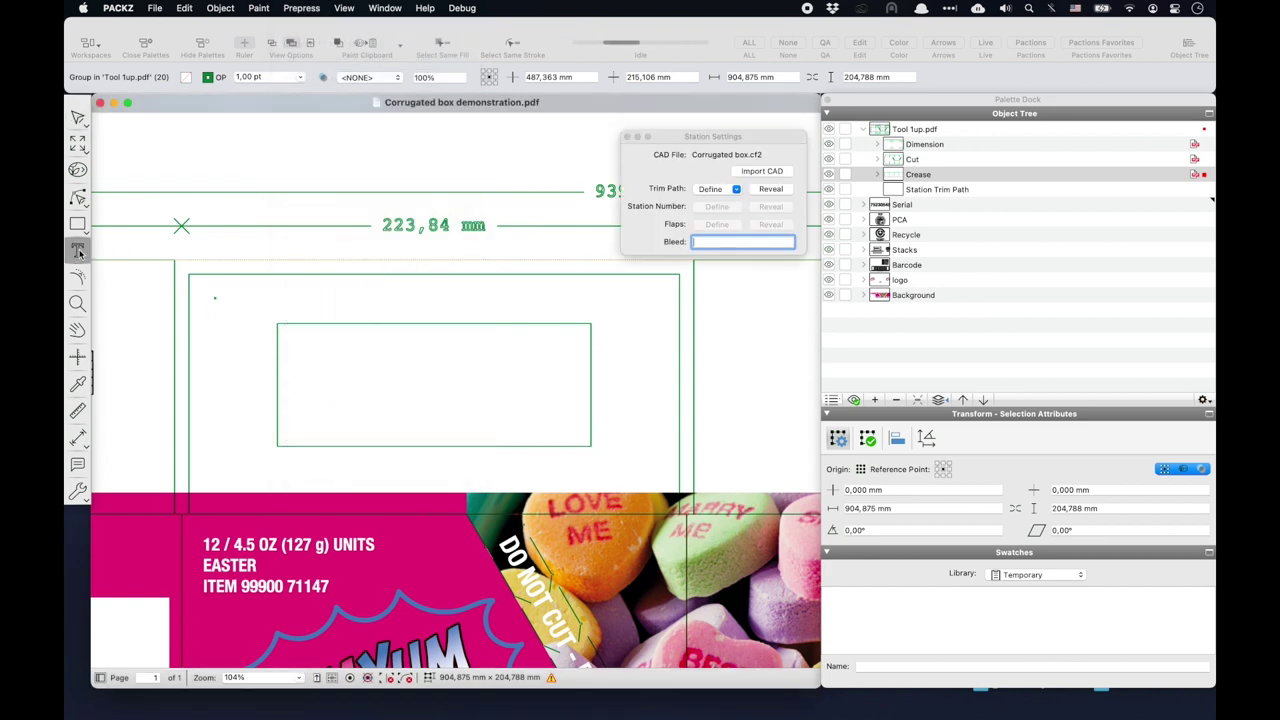
pyautogui.press('t')
pyautogui.click(292, 388)
pyautogui.write('xxx')
pyautogui.click(78, 117)
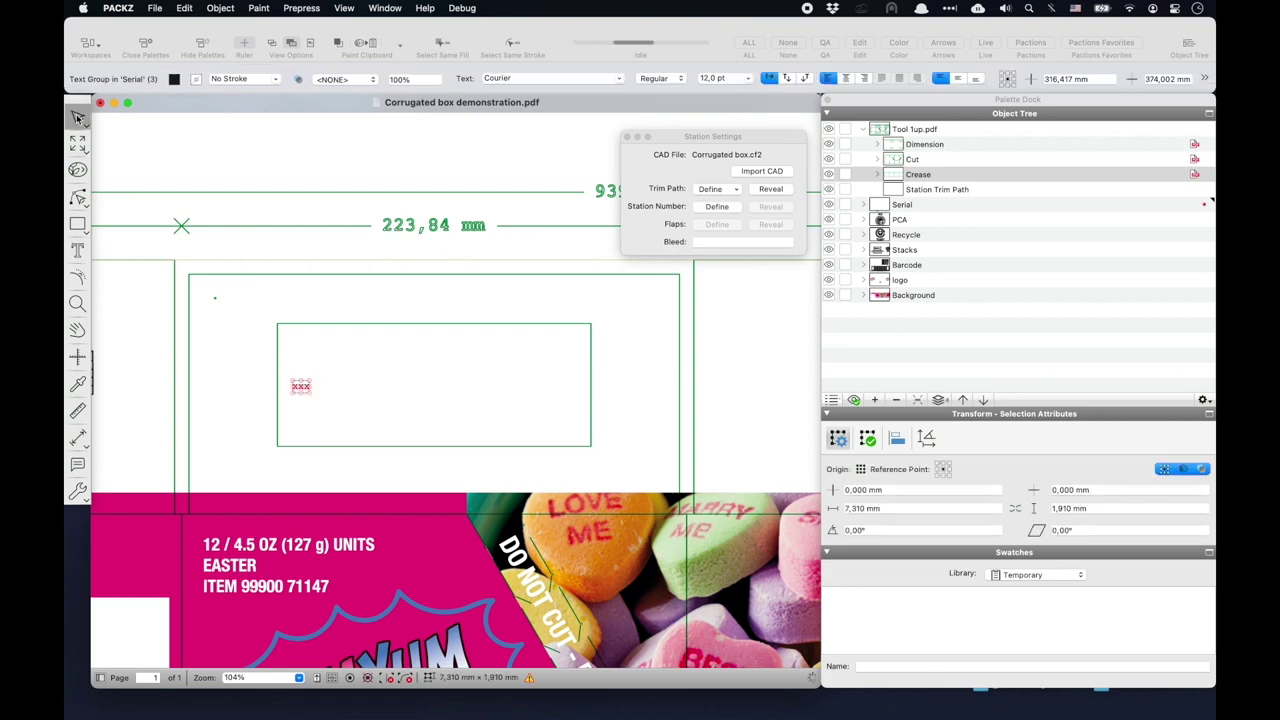
pyautogui.click(702, 206)
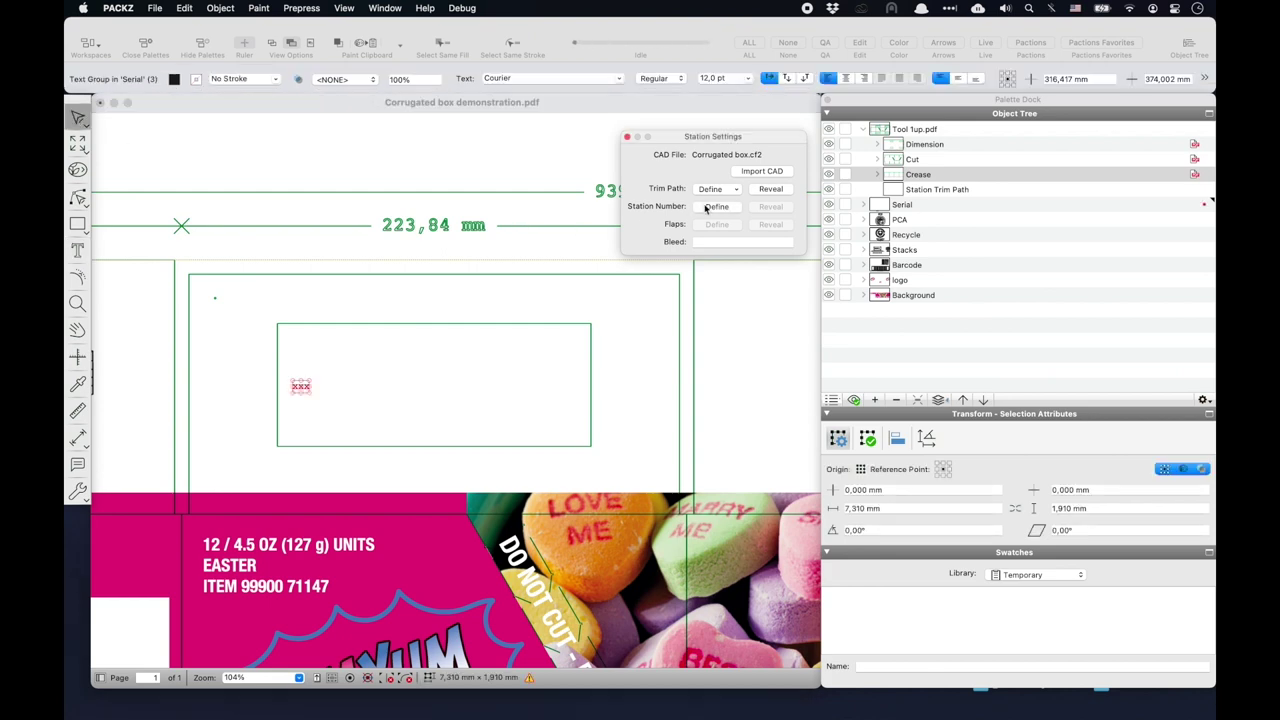
# Step: Set the station number's text size to 48 pt
pyautogui.click(730, 78)
pyautogui.scroll(-4, 697, 130)
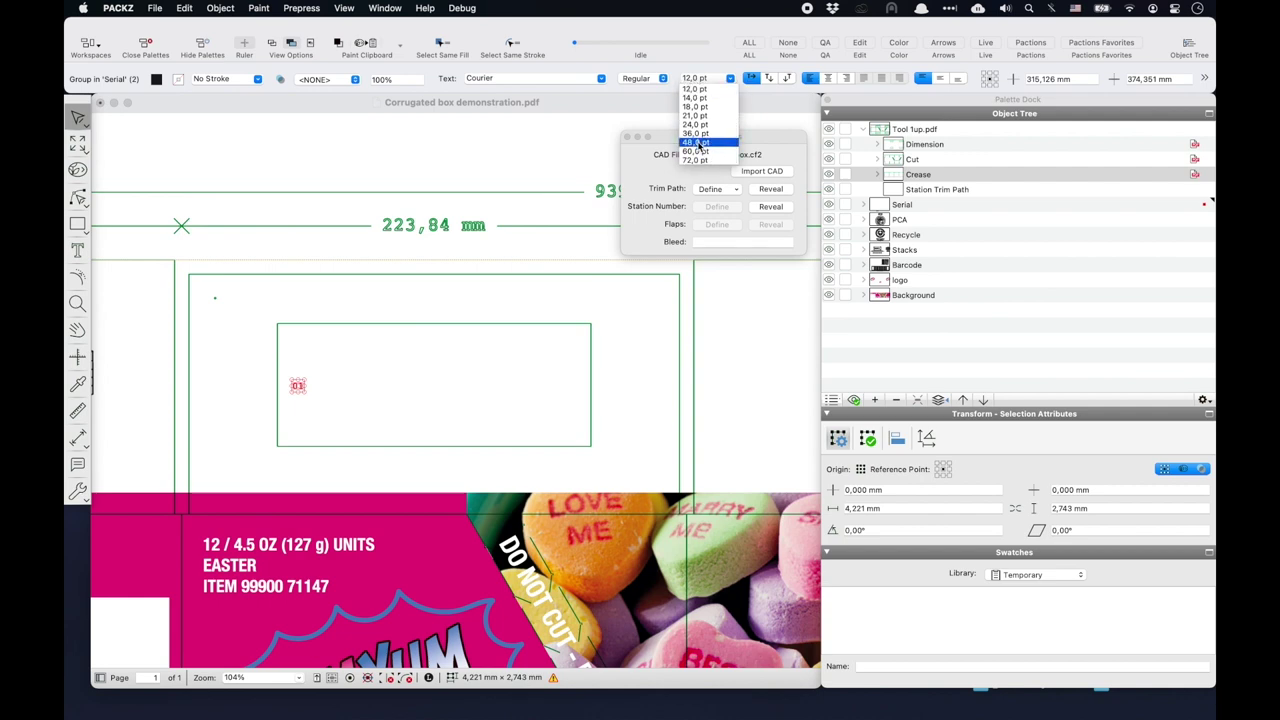
pyautogui.click(699, 145)
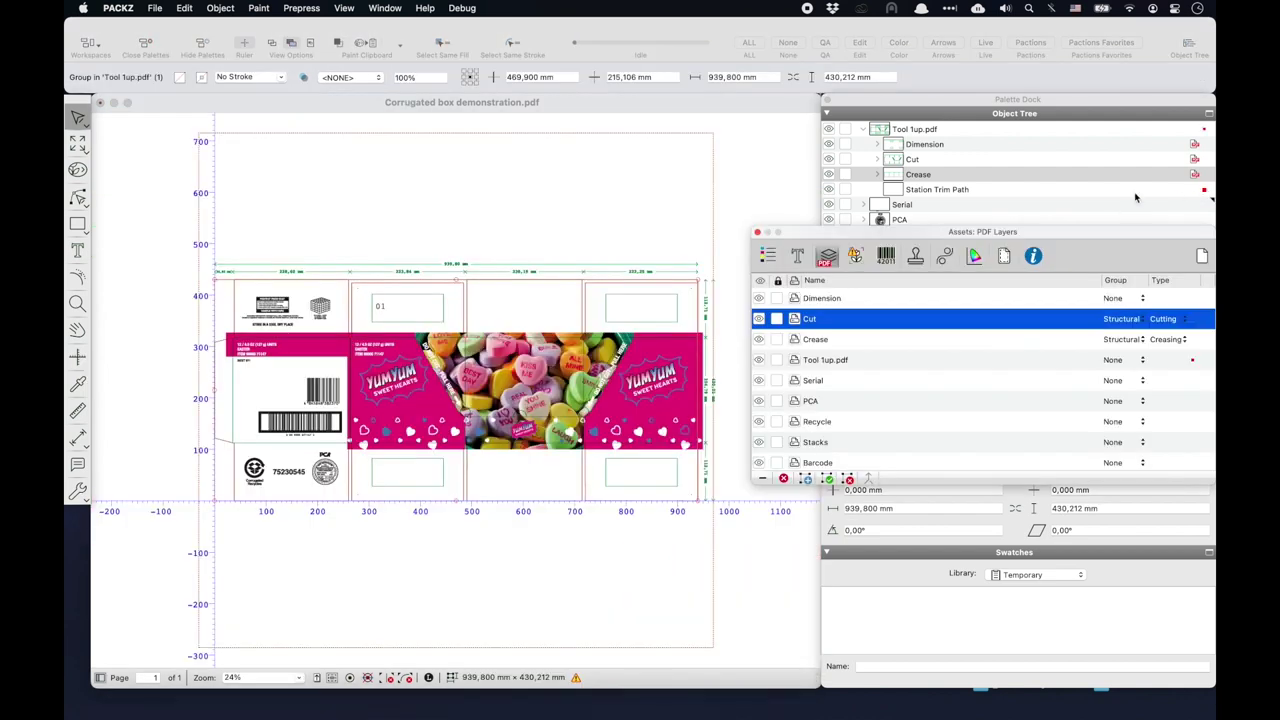
# Step: Fit the trim box to the selected Station Trim Path ignoring its stroke, and copy its dimensions to all other page boxes
pyautogui.click(1004, 256)
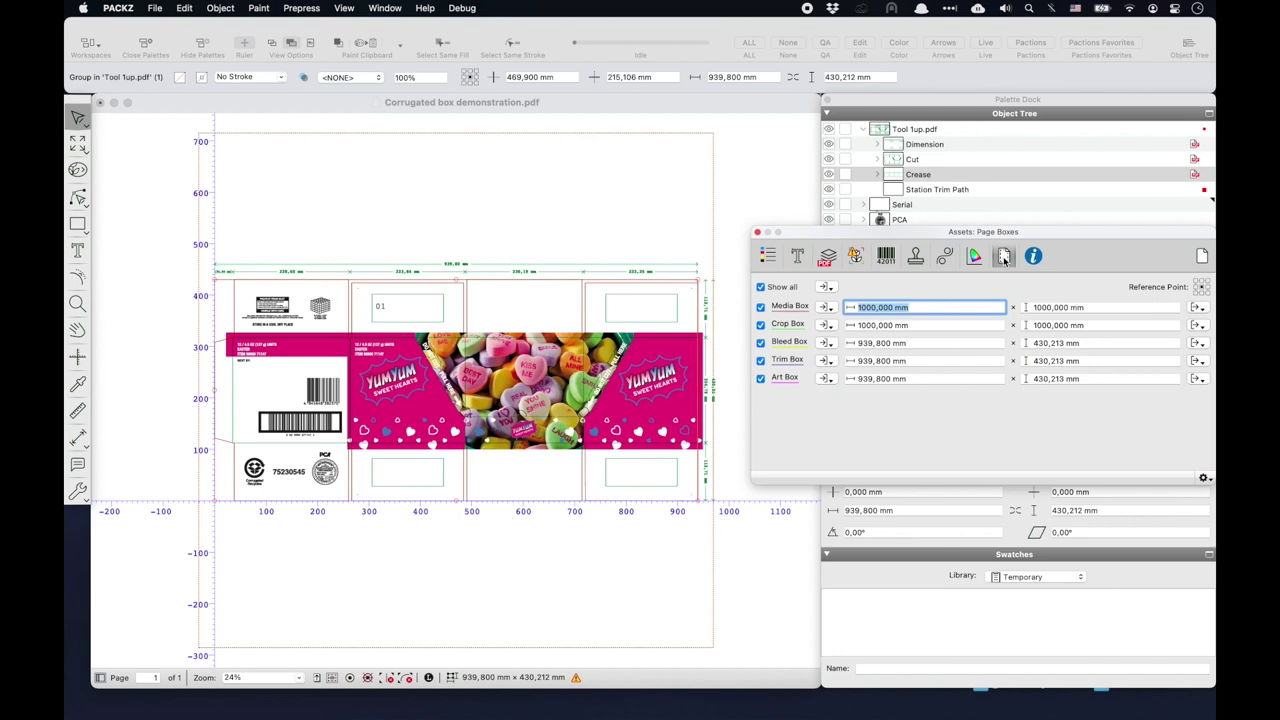
pyautogui.click(823, 361)
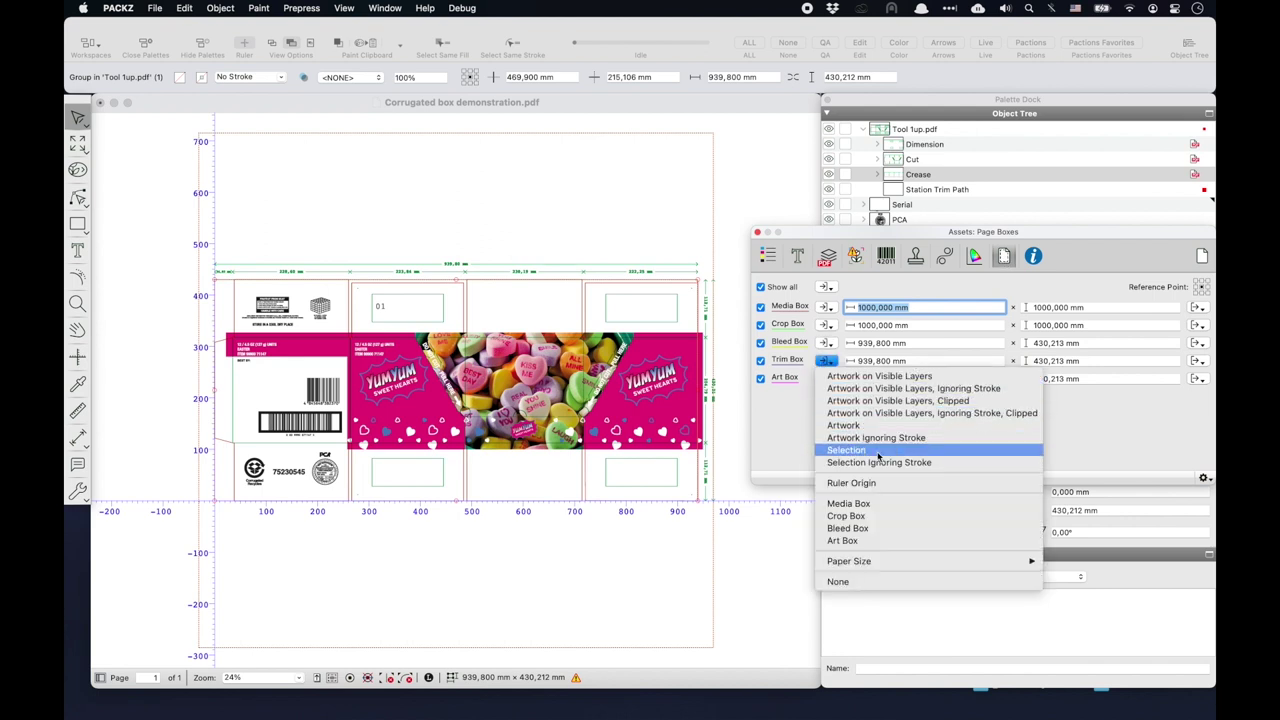
pyautogui.click(879, 463)
pyautogui.click(1197, 360)
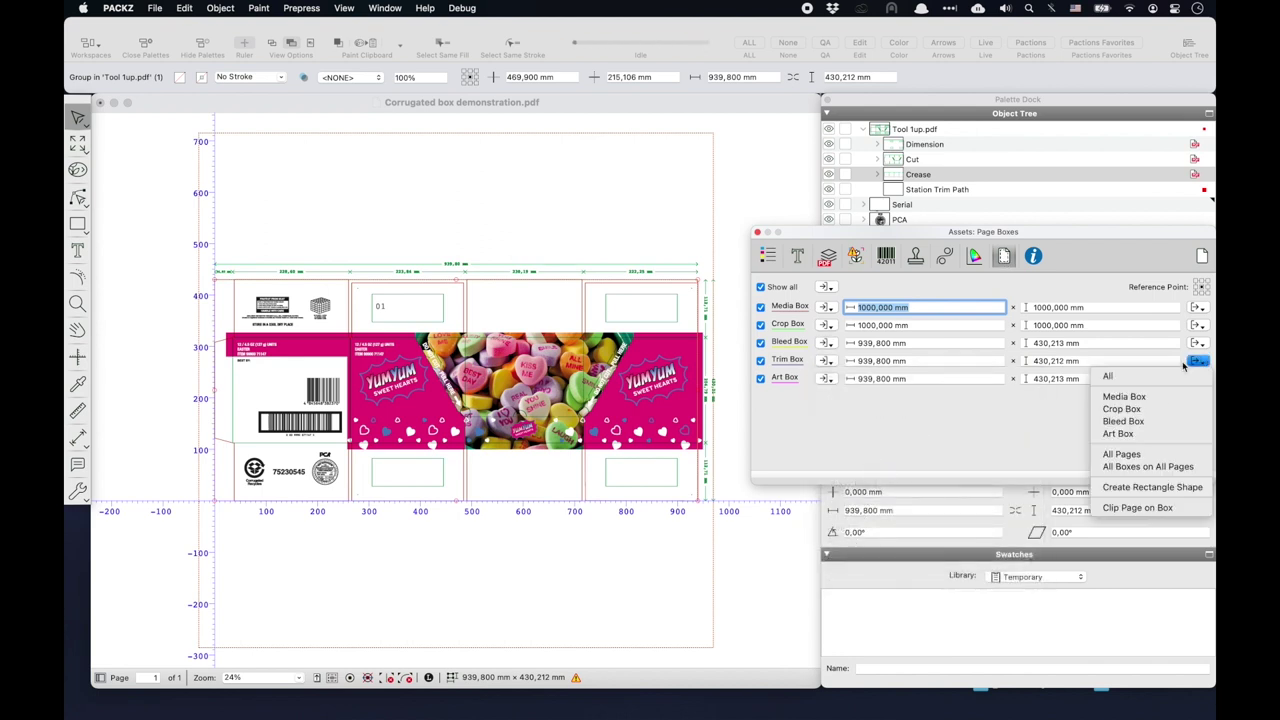
pyautogui.click(1171, 376)
# Step: Enlarge the bleed box by 20 mm in both width and height, and close the page box settings
pyautogui.click(953, 343)
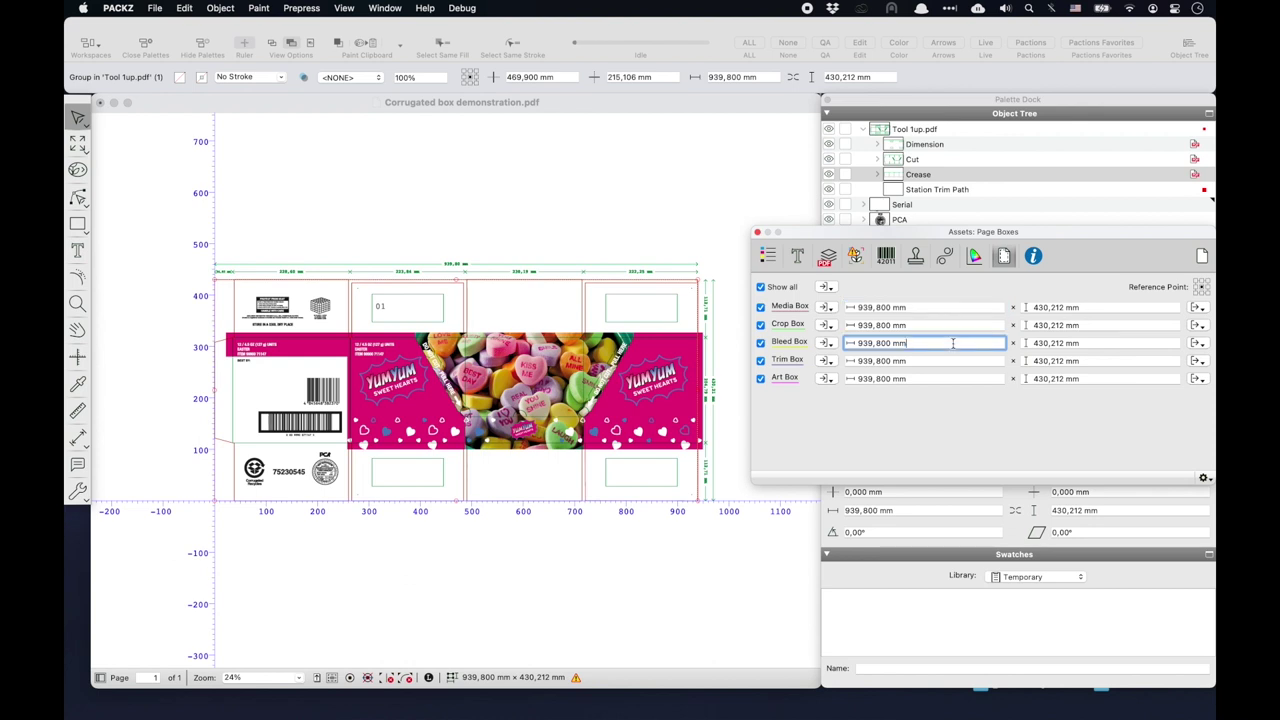
pyautogui.press('Tab')
pyautogui.write('+20')
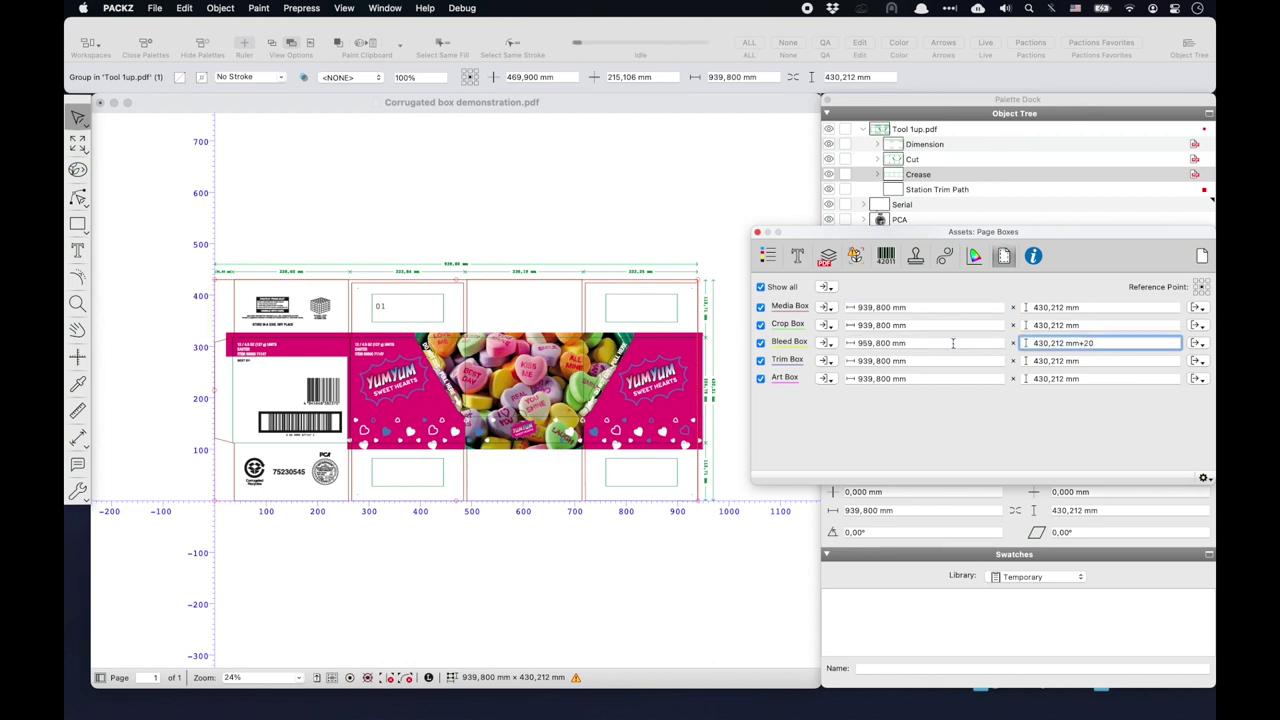
pyautogui.press('Tab')
pyautogui.click(757, 232)
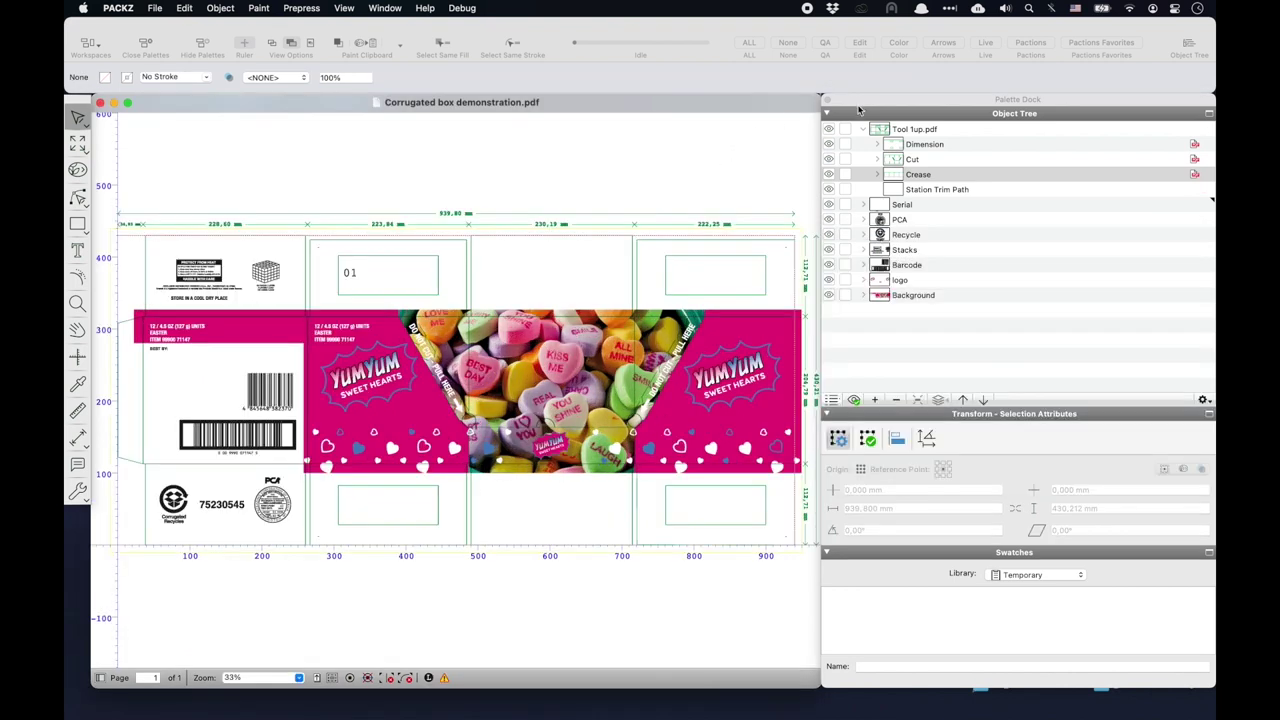
# Step: Collapse the Tool 1up.pdf layer and trap the artwork using the Corrugated preset with a 0,750 mm trapping distance
pyautogui.click(862, 130)
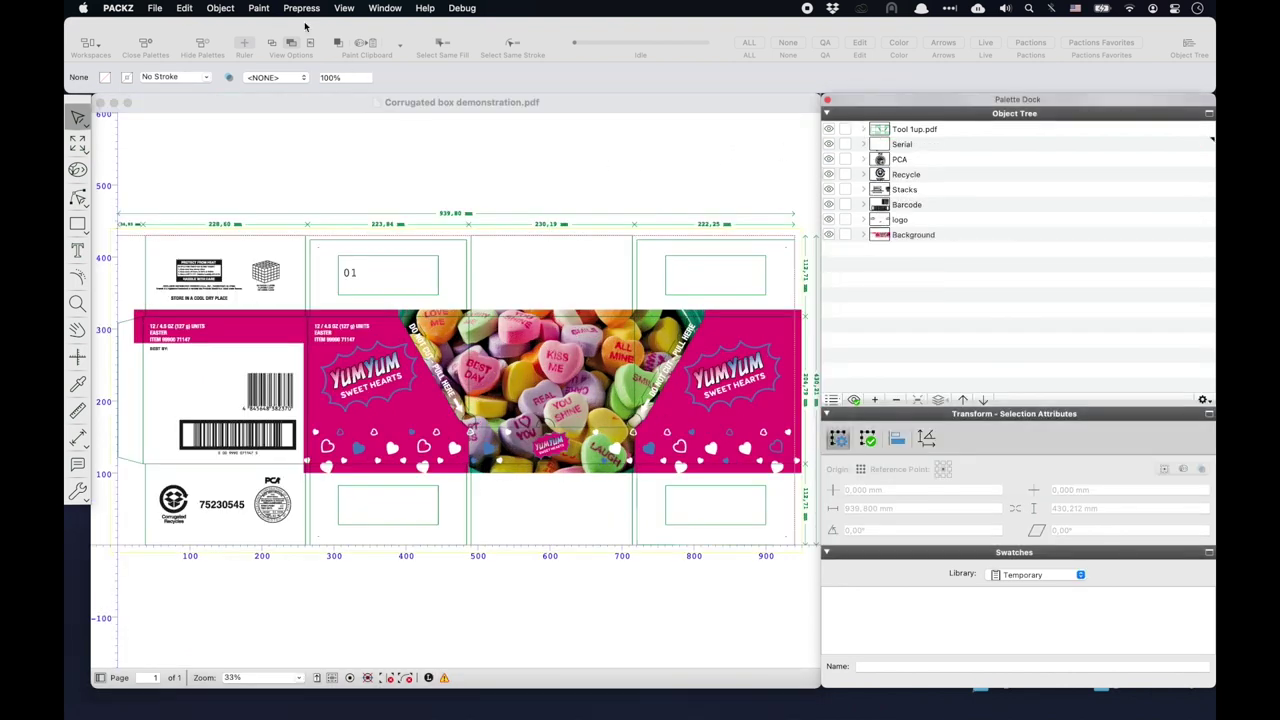
pyautogui.click(299, 12)
pyautogui.click(308, 131)
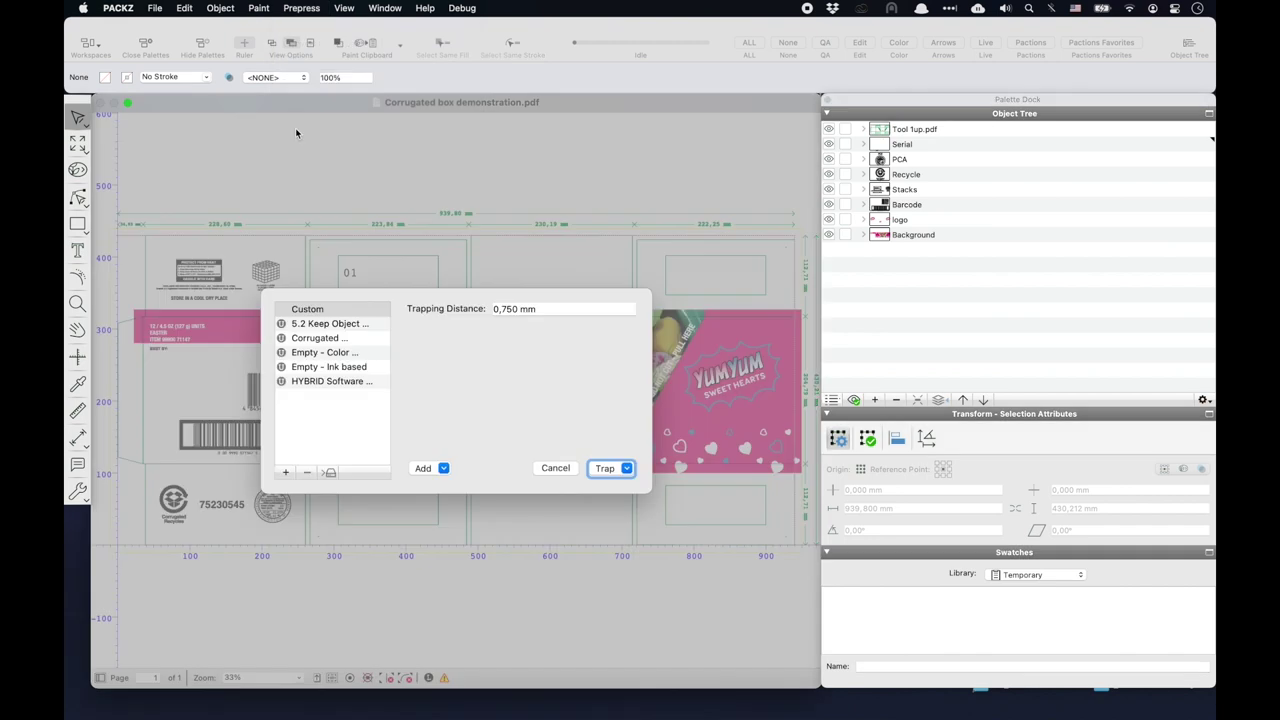
pyautogui.click(305, 338)
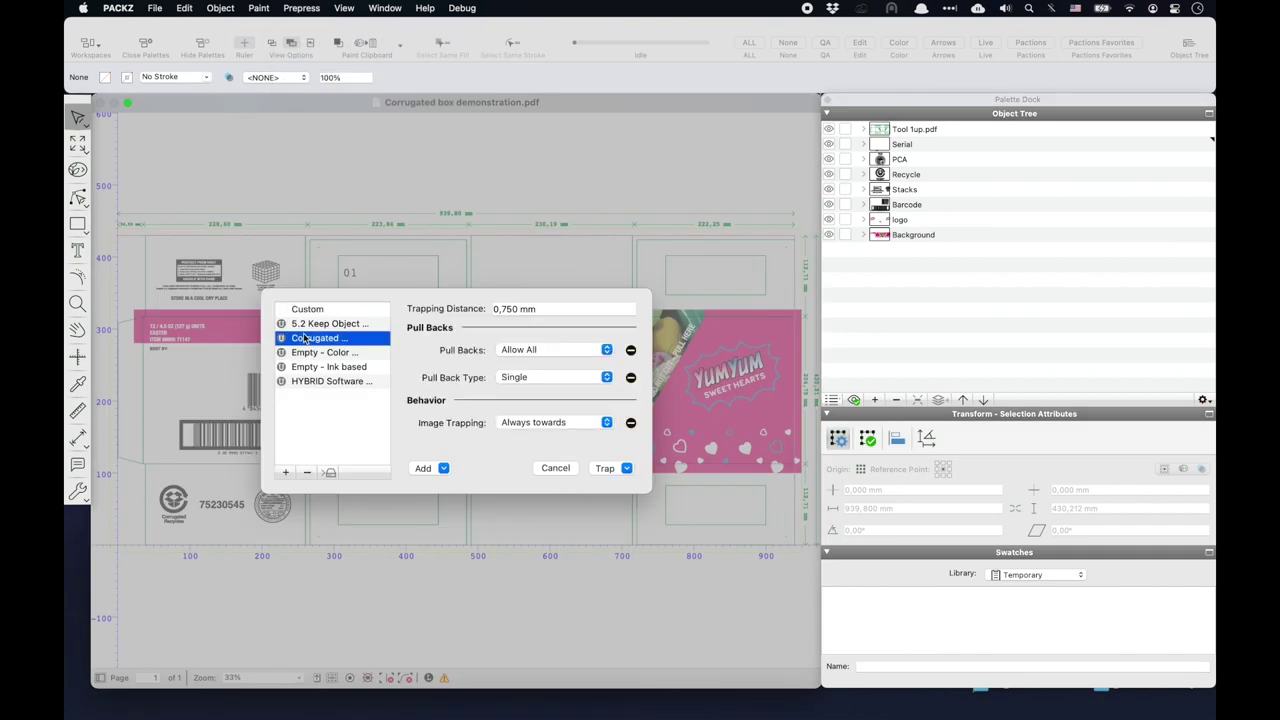
pyautogui.click(598, 468)
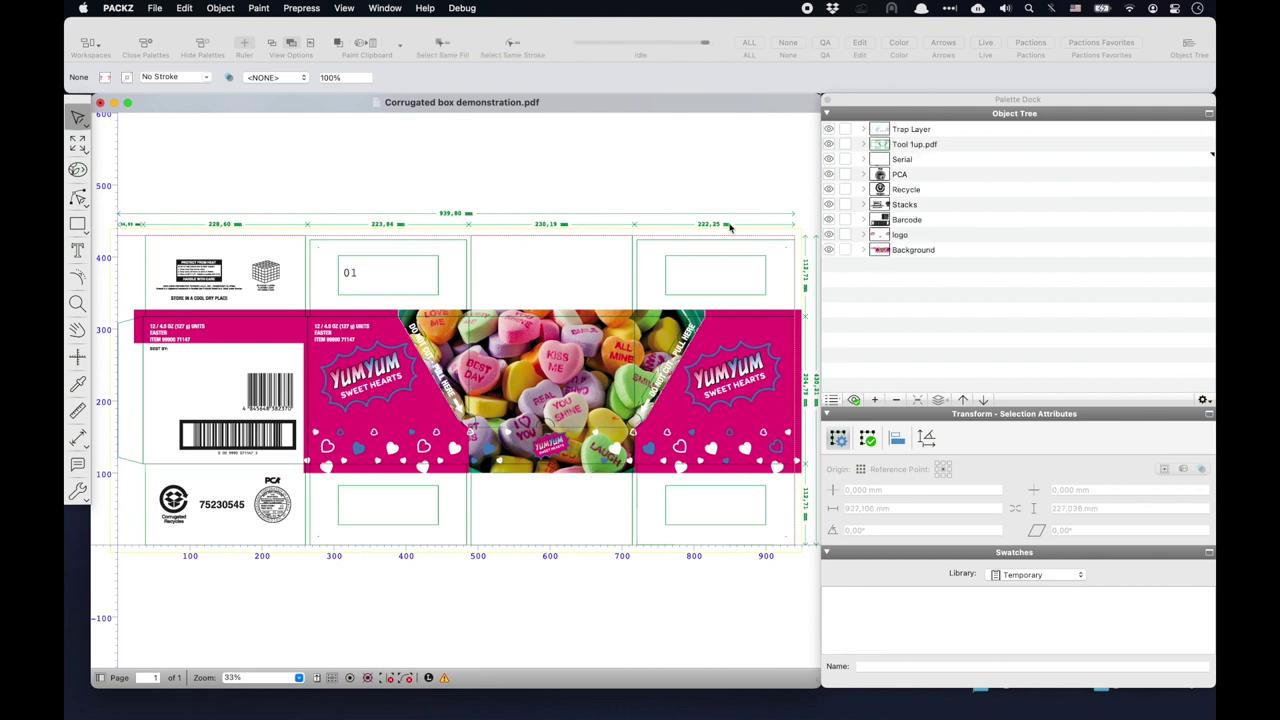
# Step: Isolate the Trap Layer, then inspect the traps around the logo, pull-strip lettering and blue hearts with the Tool 1up.pdf layer hidden
pyautogui.click(832, 220)
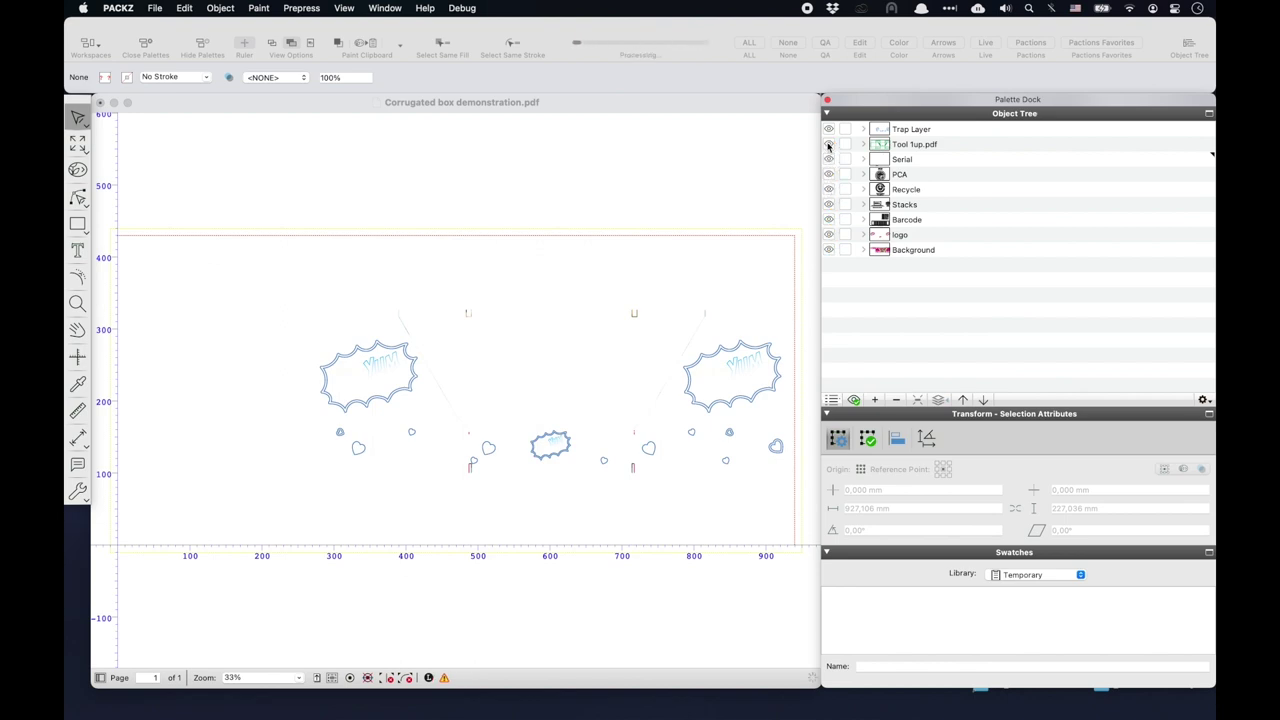
pyautogui.click(715, 178)
pyautogui.moveTo(302, 334); pyautogui.dragTo(386, 398)
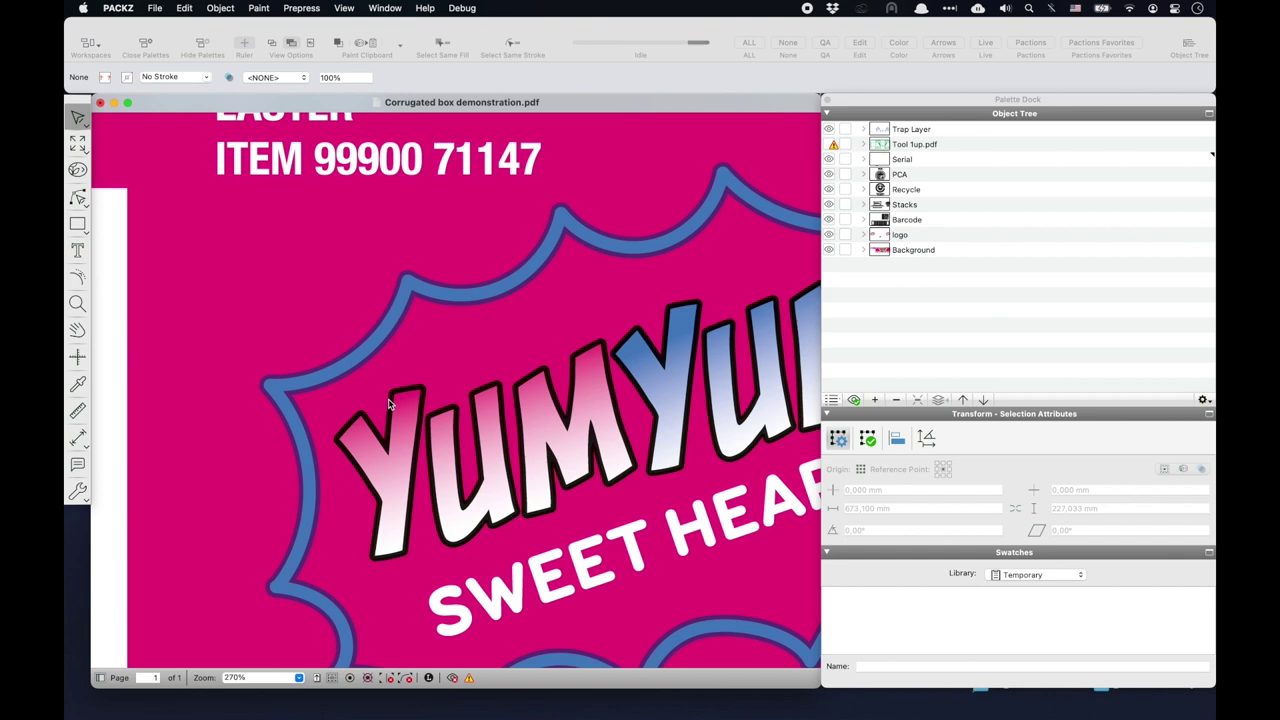
pyautogui.press('super+0')
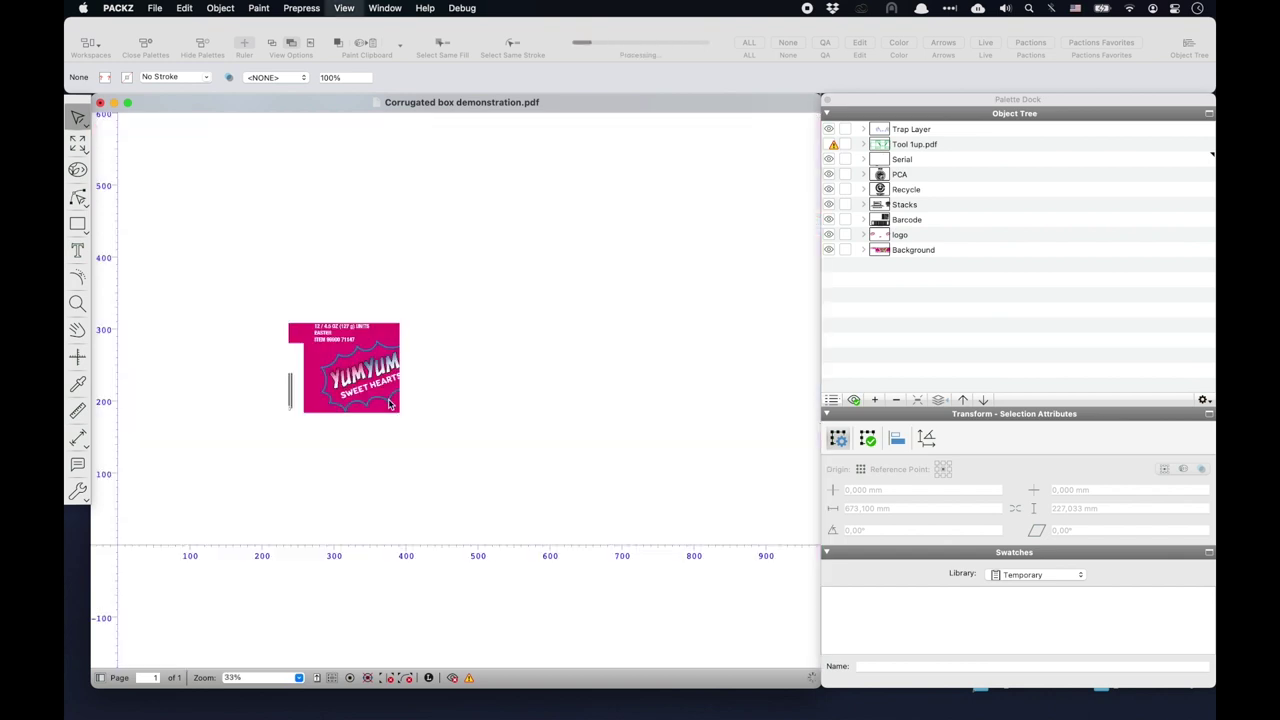
pyautogui.click(469, 402)
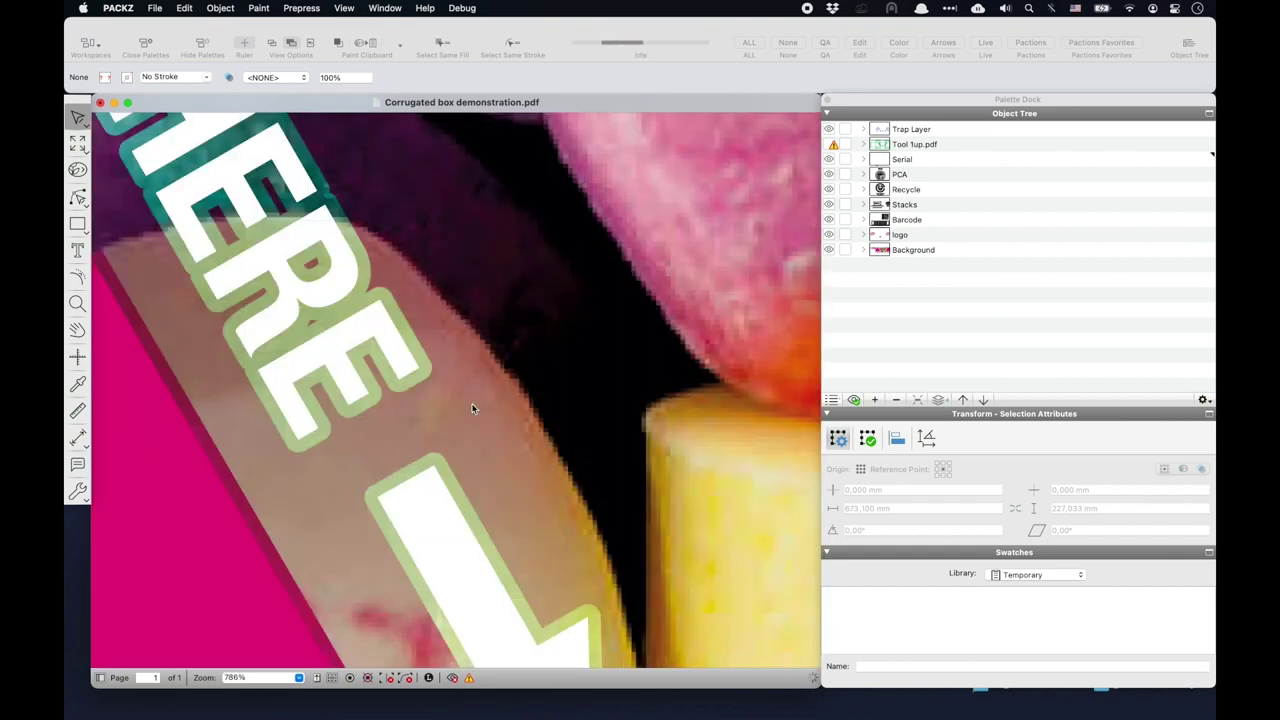
pyautogui.press('super+0')
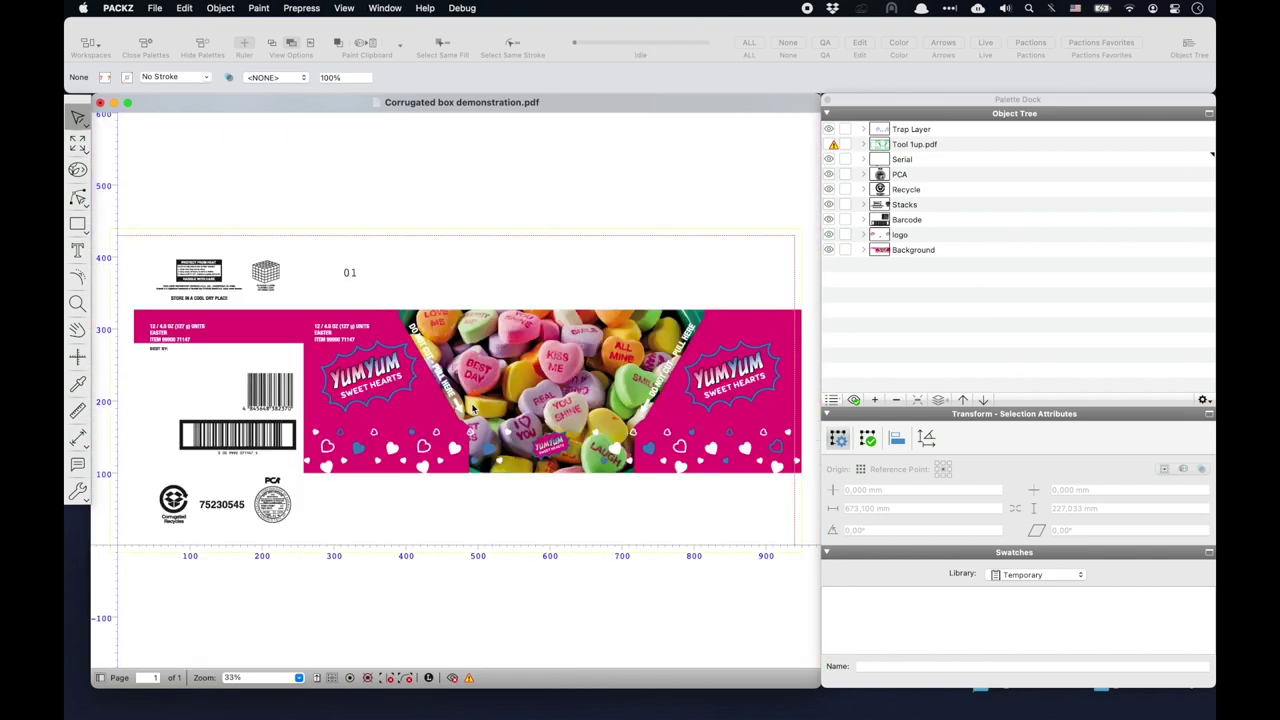
pyautogui.moveTo(598, 453); pyautogui.dragTo(612, 467)
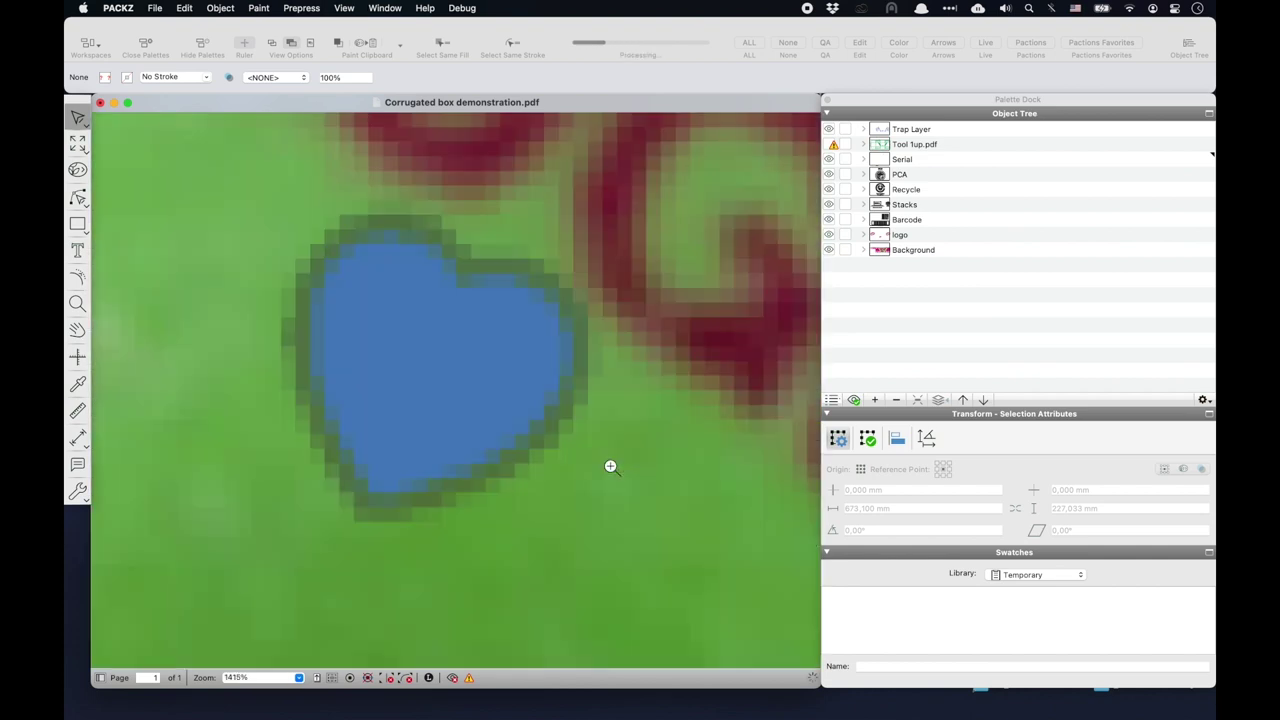
pyautogui.press('super+0')
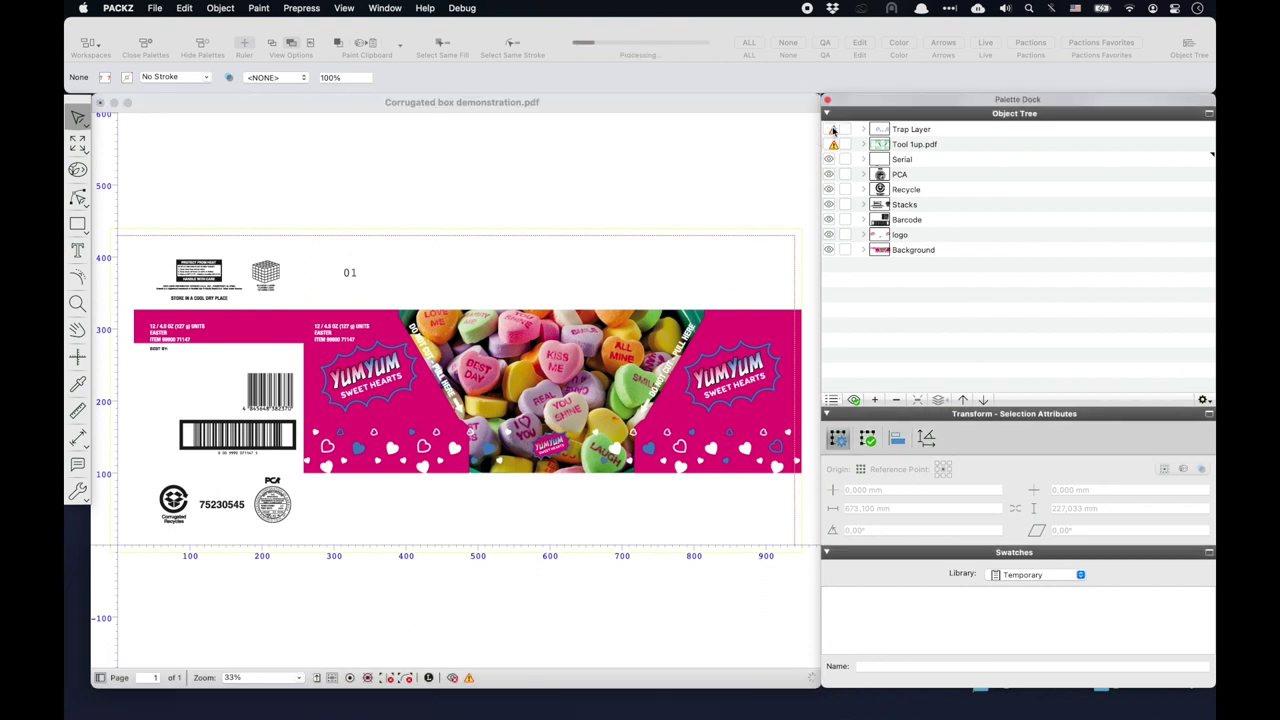
# Step: Set the preview's paper color in View Options to the brownish-orange saved swatch to simulate the corrugated board
pyautogui.click(822, 50)
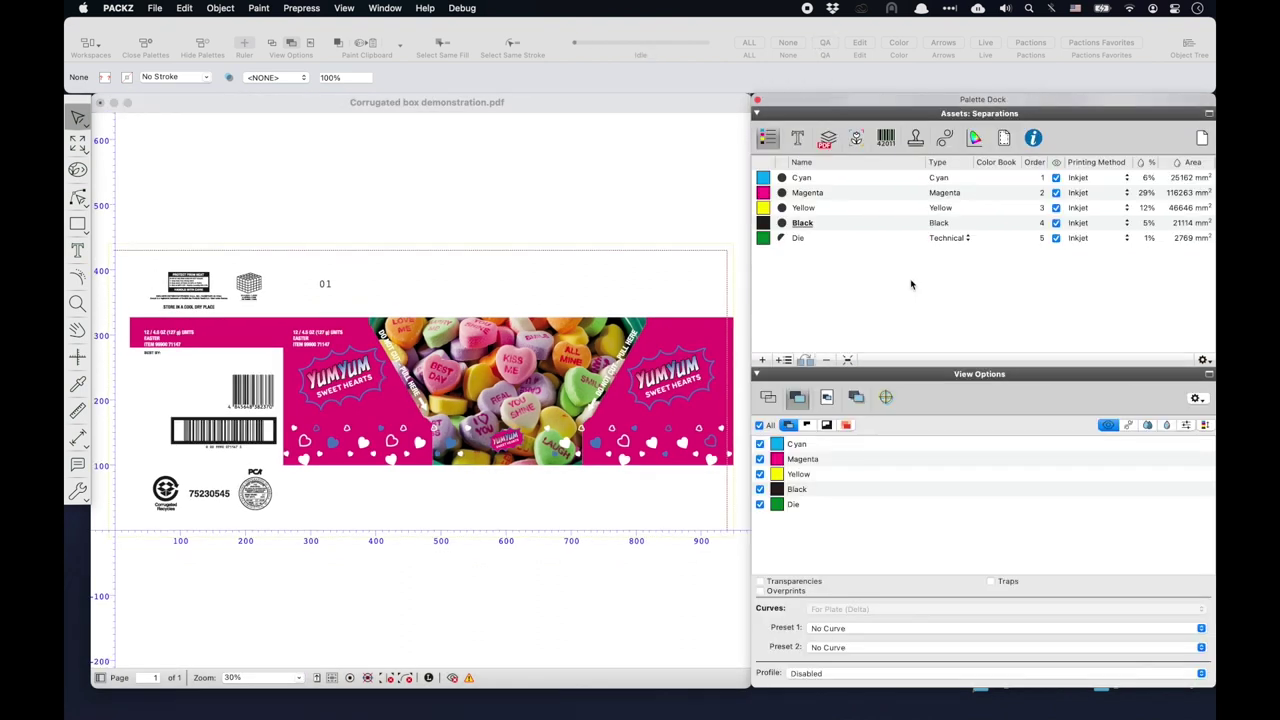
pyautogui.click(1186, 426)
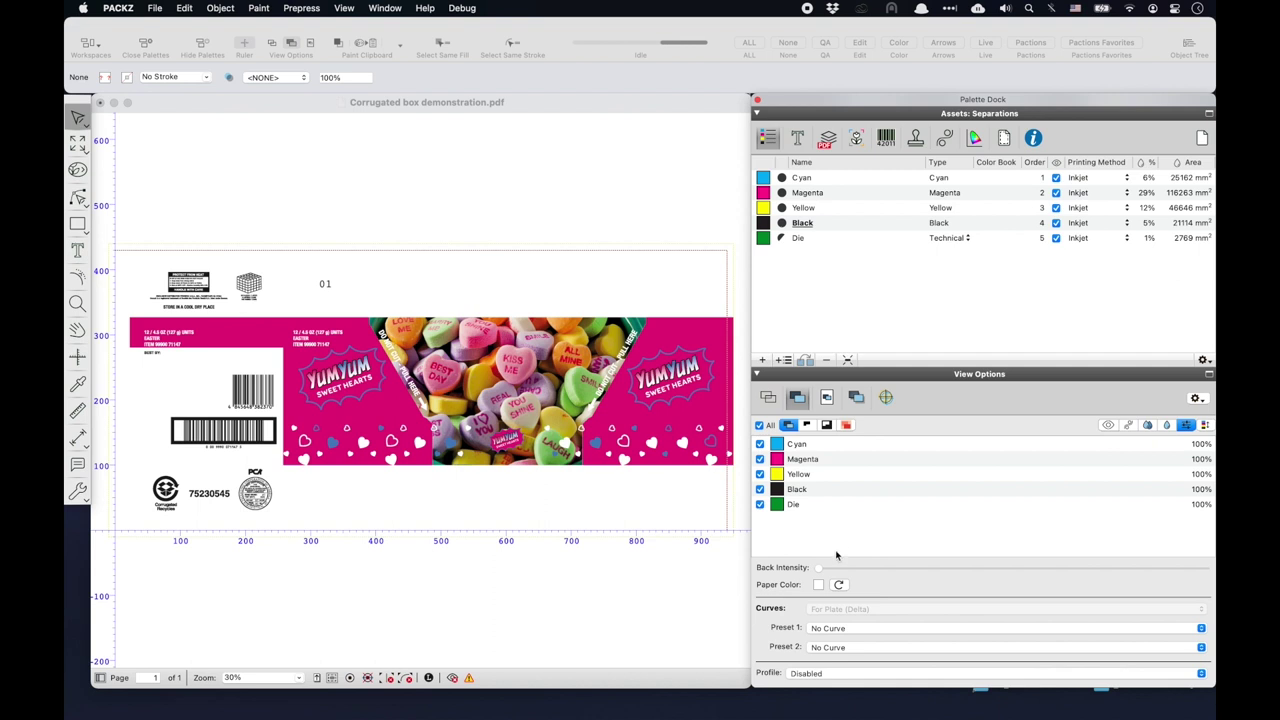
pyautogui.click(818, 584)
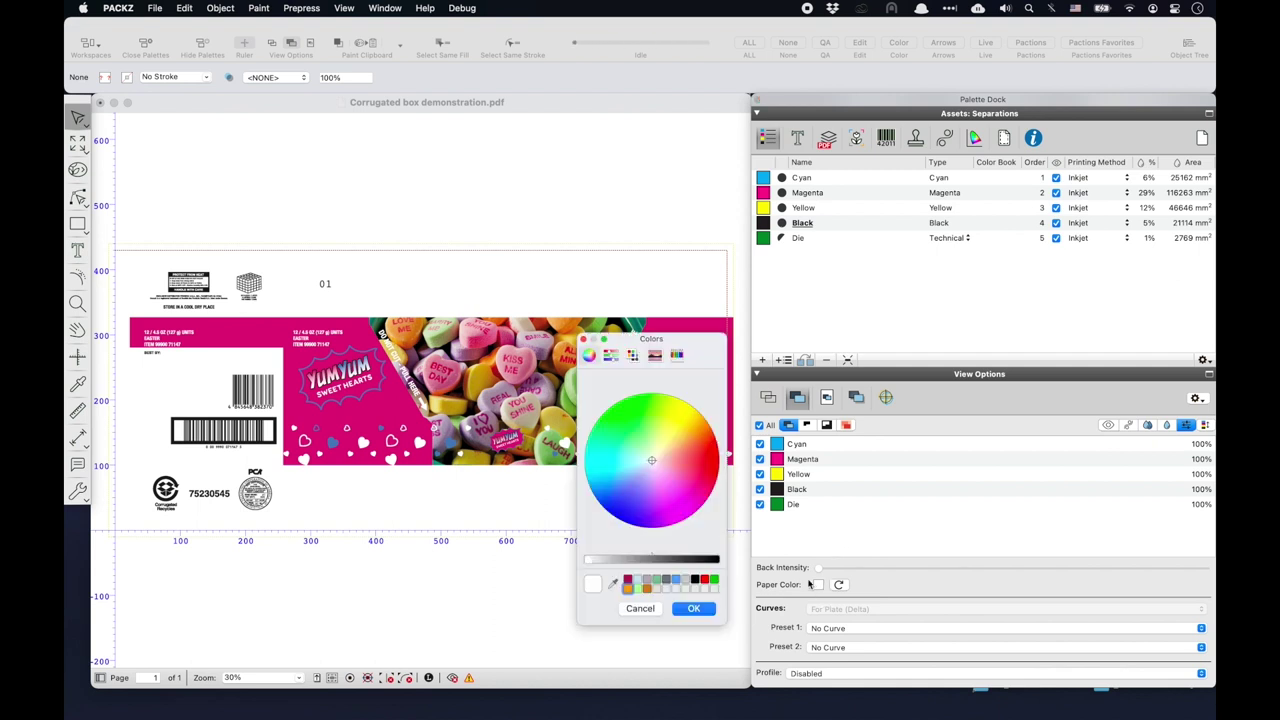
pyautogui.click(647, 591)
pyautogui.click(690, 609)
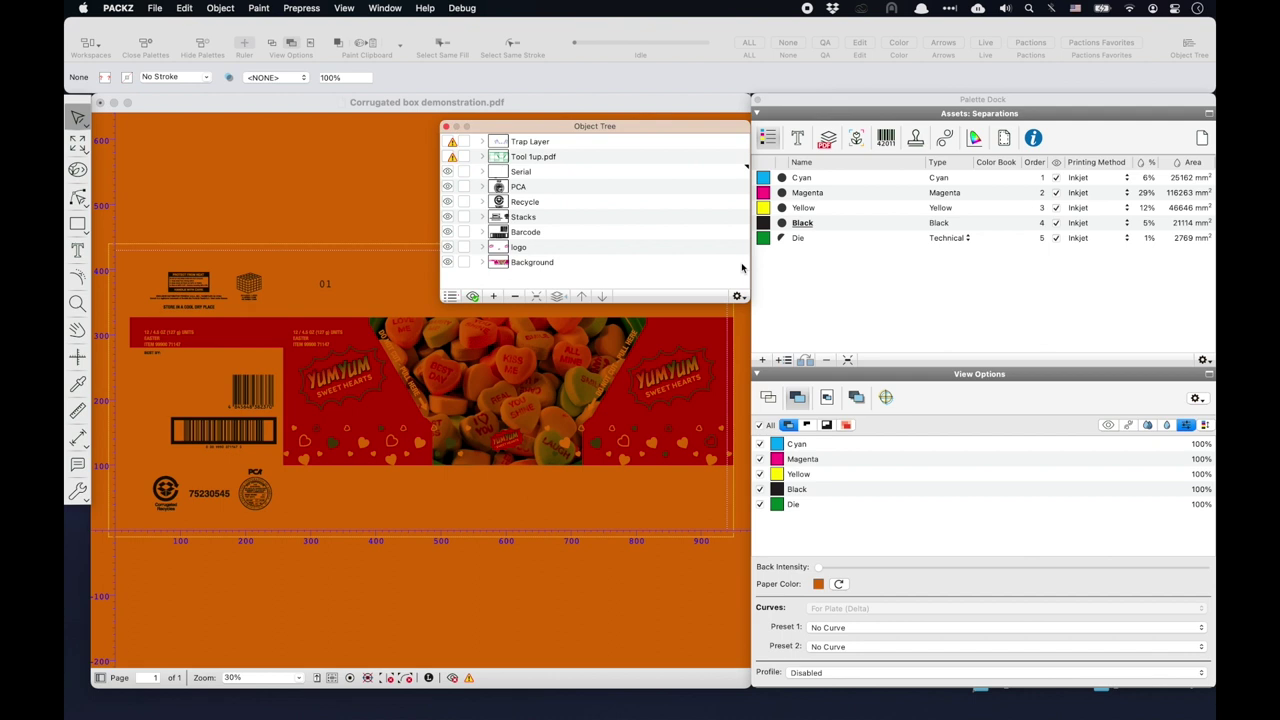
# Step: Add a white underprint for all visible artwork in a new White separation, with an inward distance of 0,3 mm
pyautogui.moveTo(742, 267); pyautogui.dragTo(740, 250)
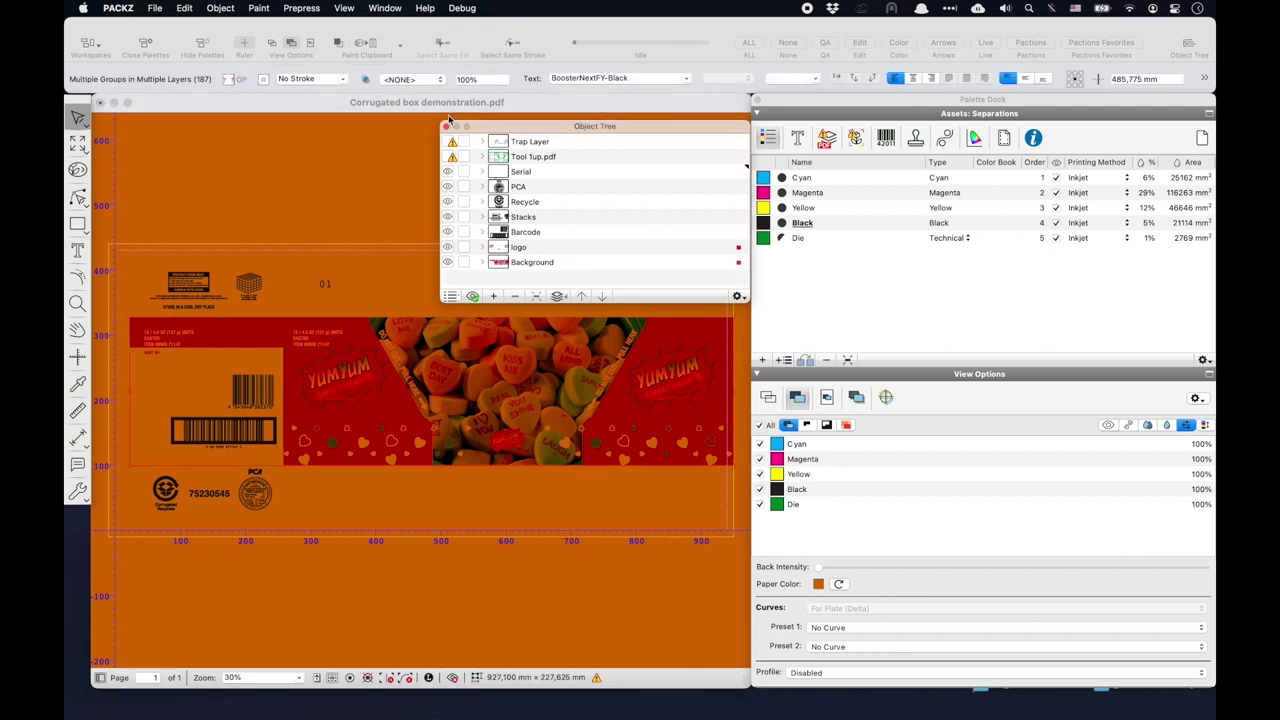
pyautogui.click(288, 7)
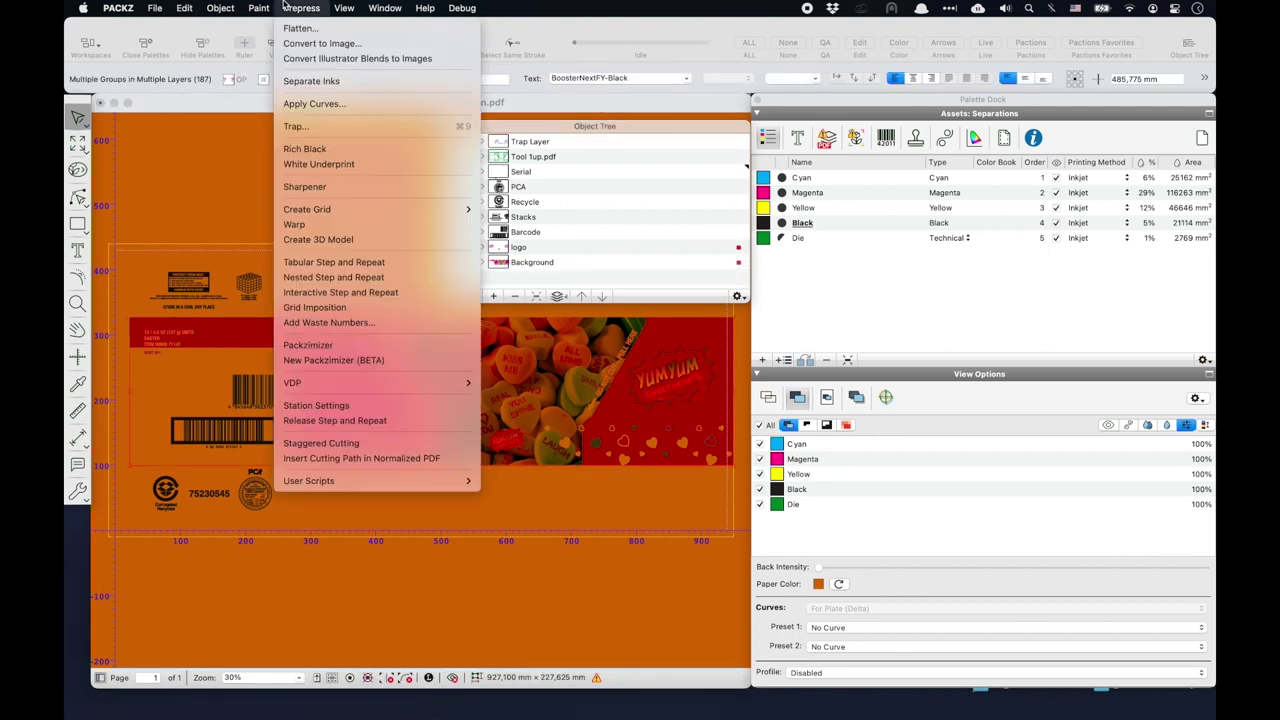
pyautogui.click(352, 164)
pyautogui.click(316, 150)
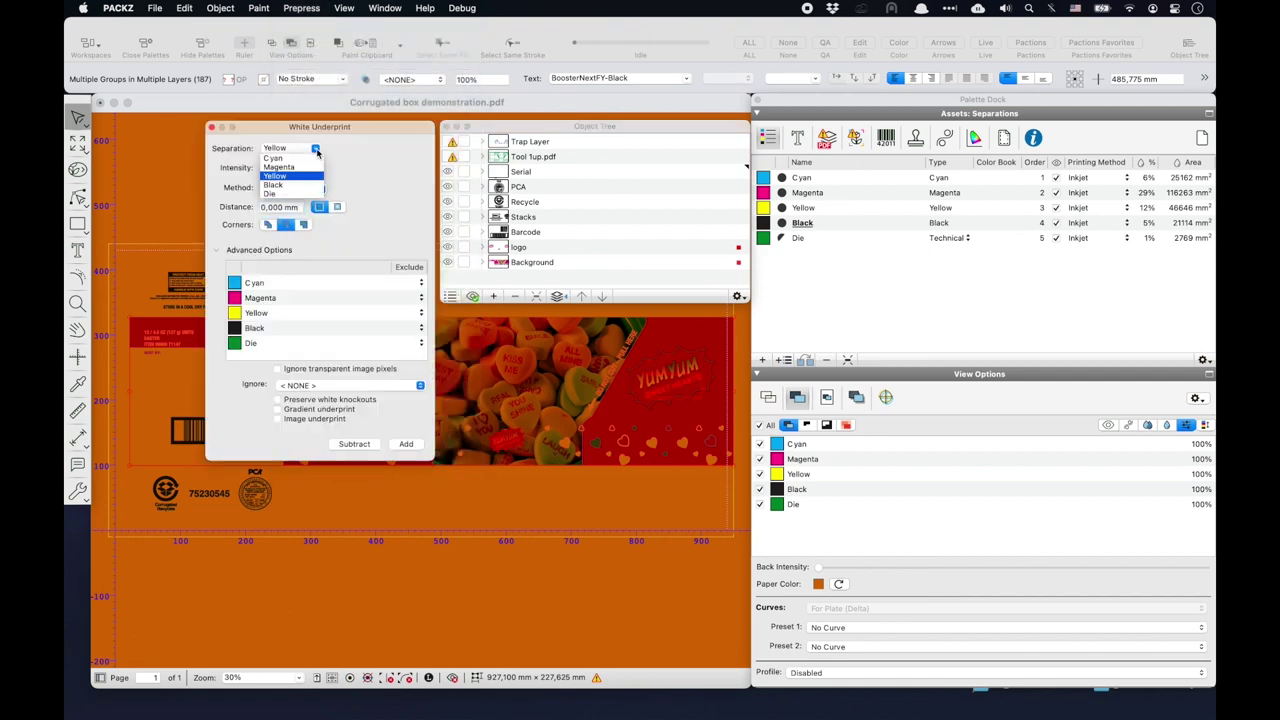
pyautogui.write('W')
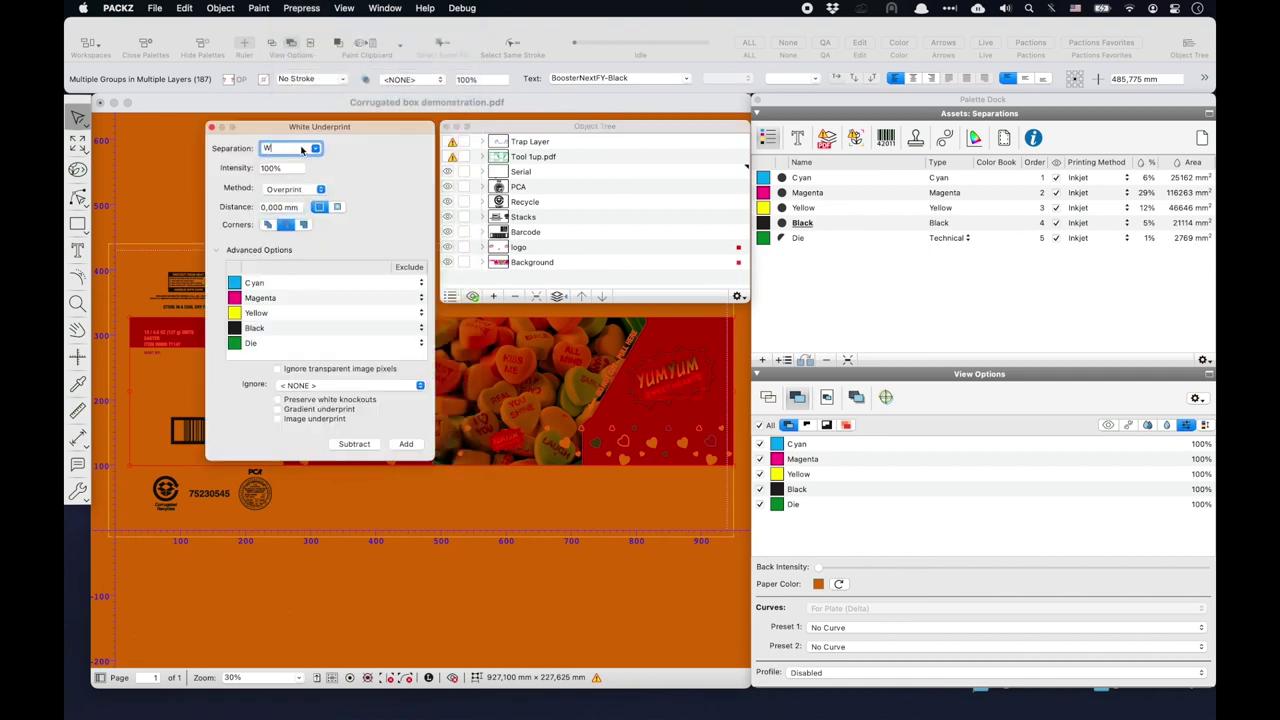
pyautogui.write('hite')
pyautogui.click(286, 206)
pyautogui.write('0')
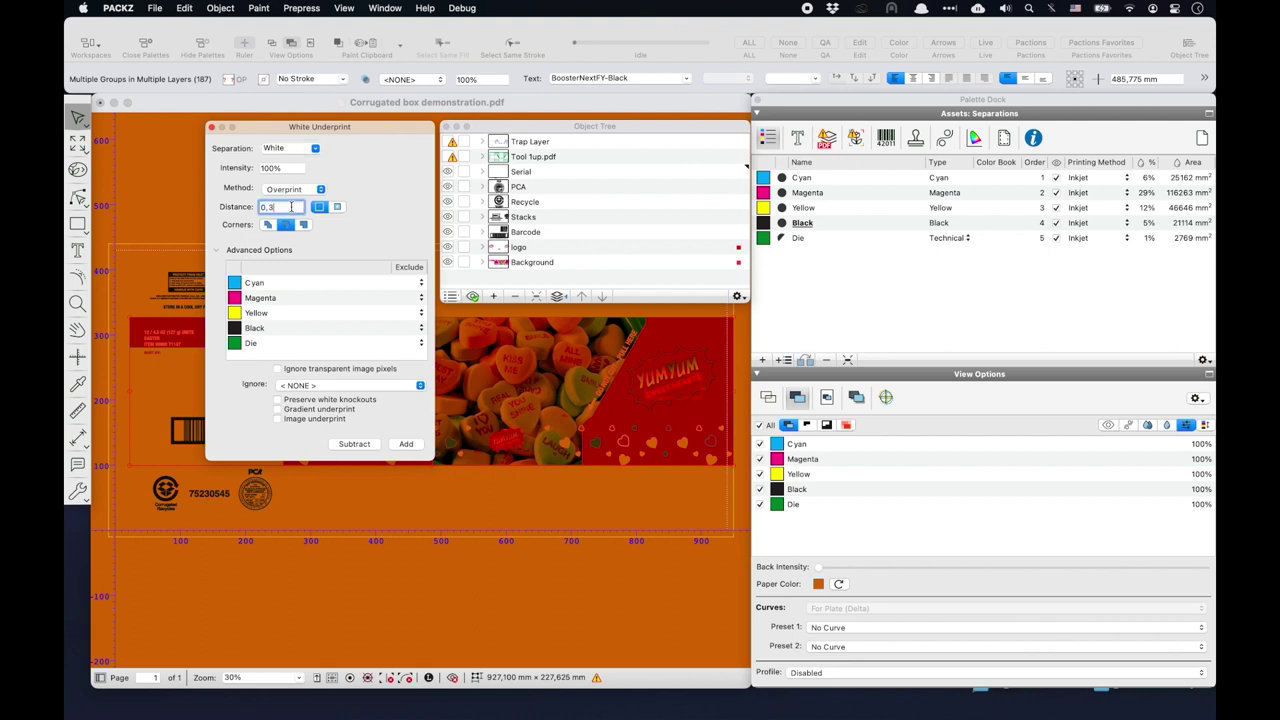
pyautogui.write(',3')
pyautogui.click(338, 207)
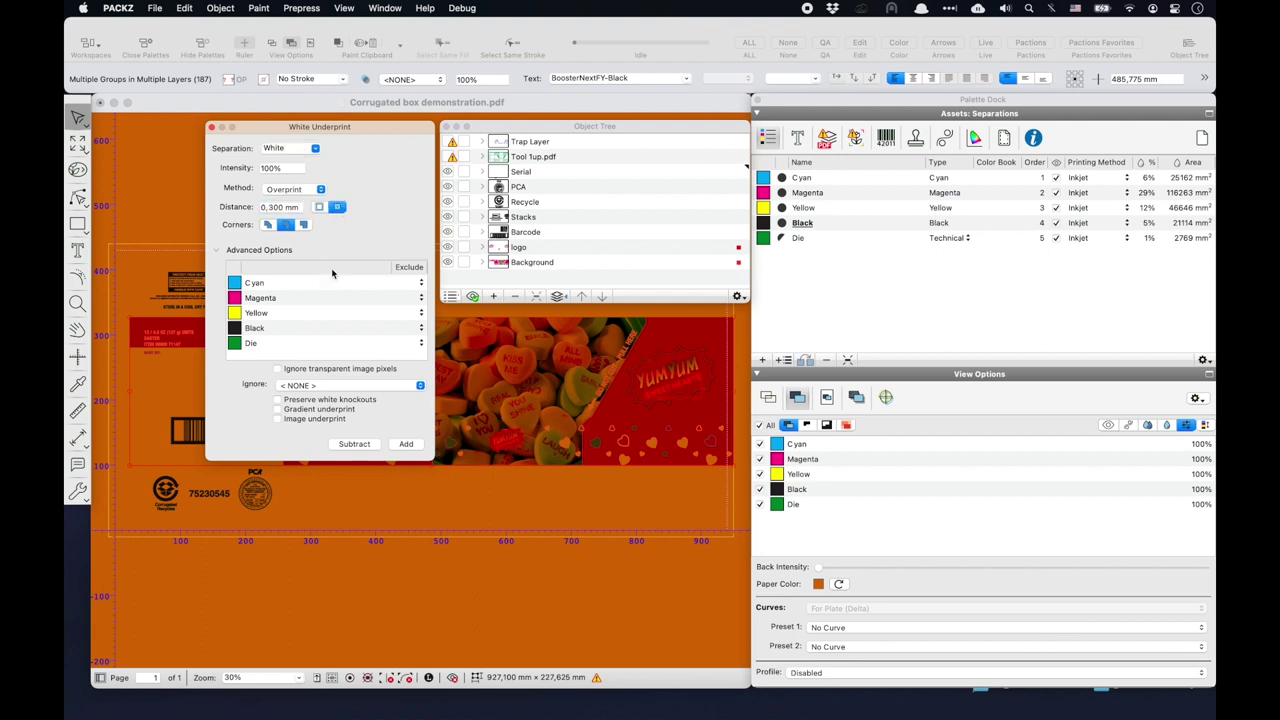
pyautogui.click(406, 443)
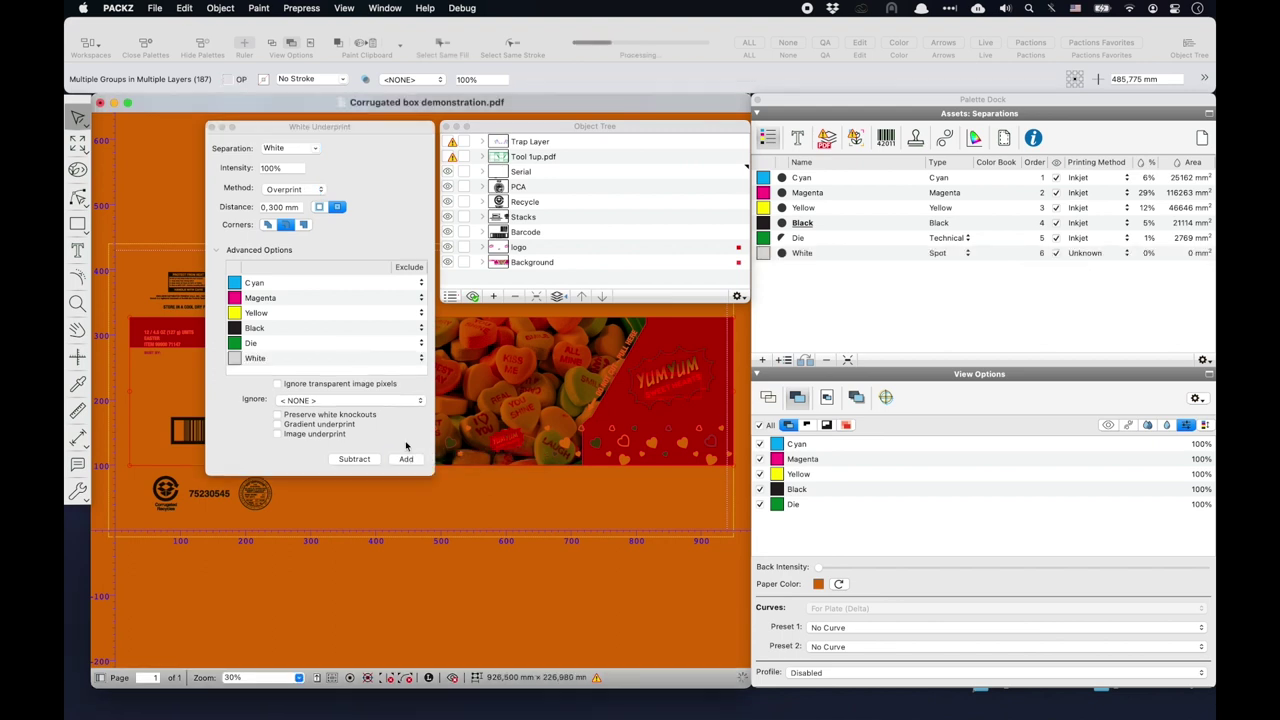
# Step: Collapse the underprint's advanced options and add a White underprint to the background rectangle behind the two barcodes
pyautogui.click(215, 250)
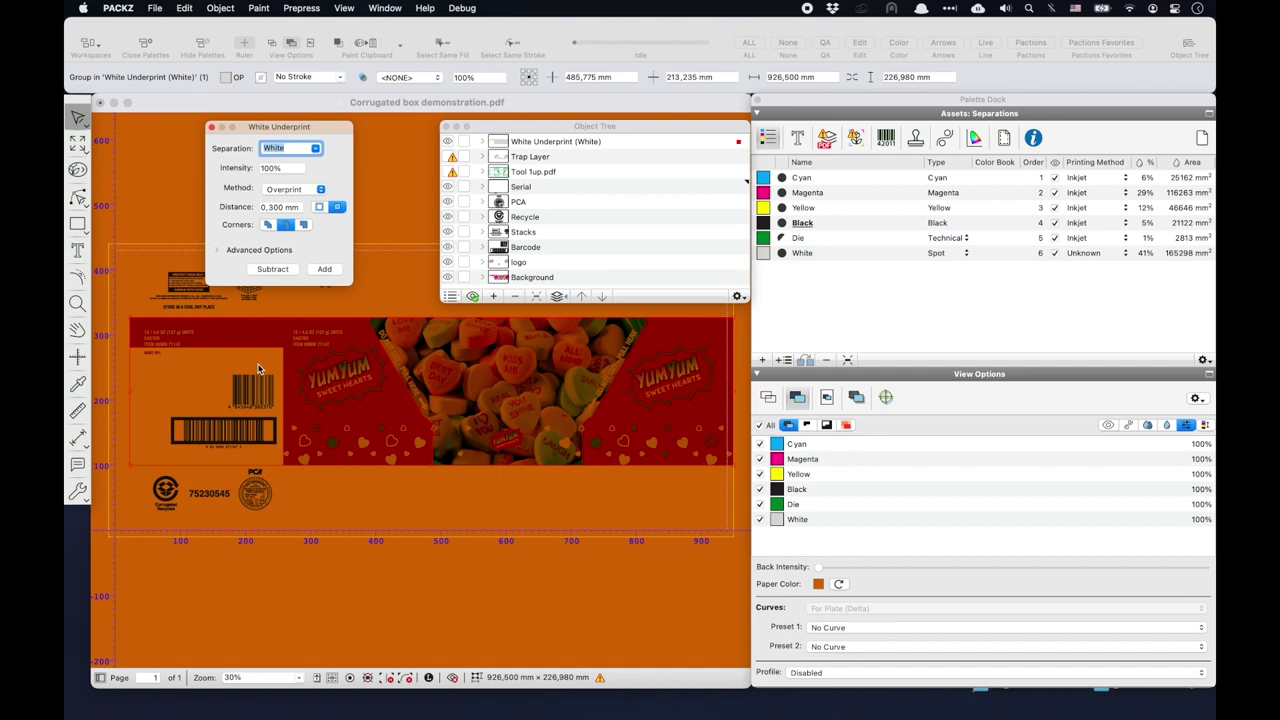
pyautogui.click(258, 372)
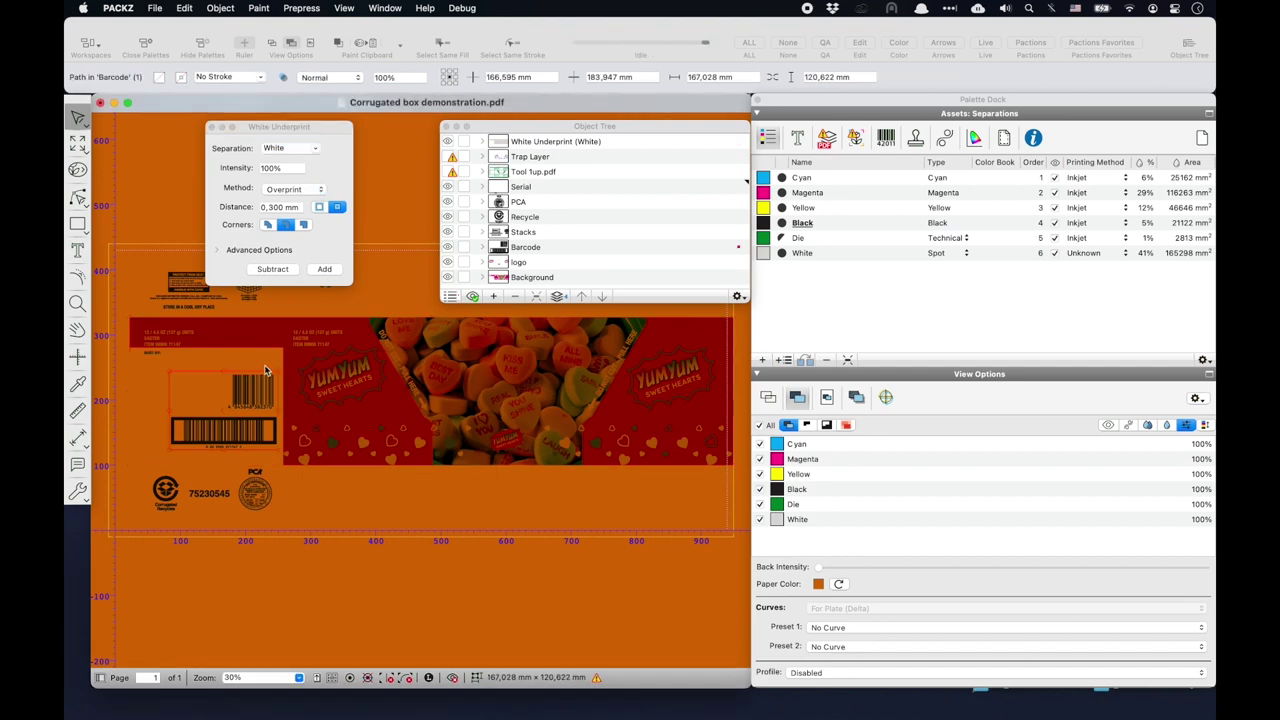
pyautogui.click(324, 270)
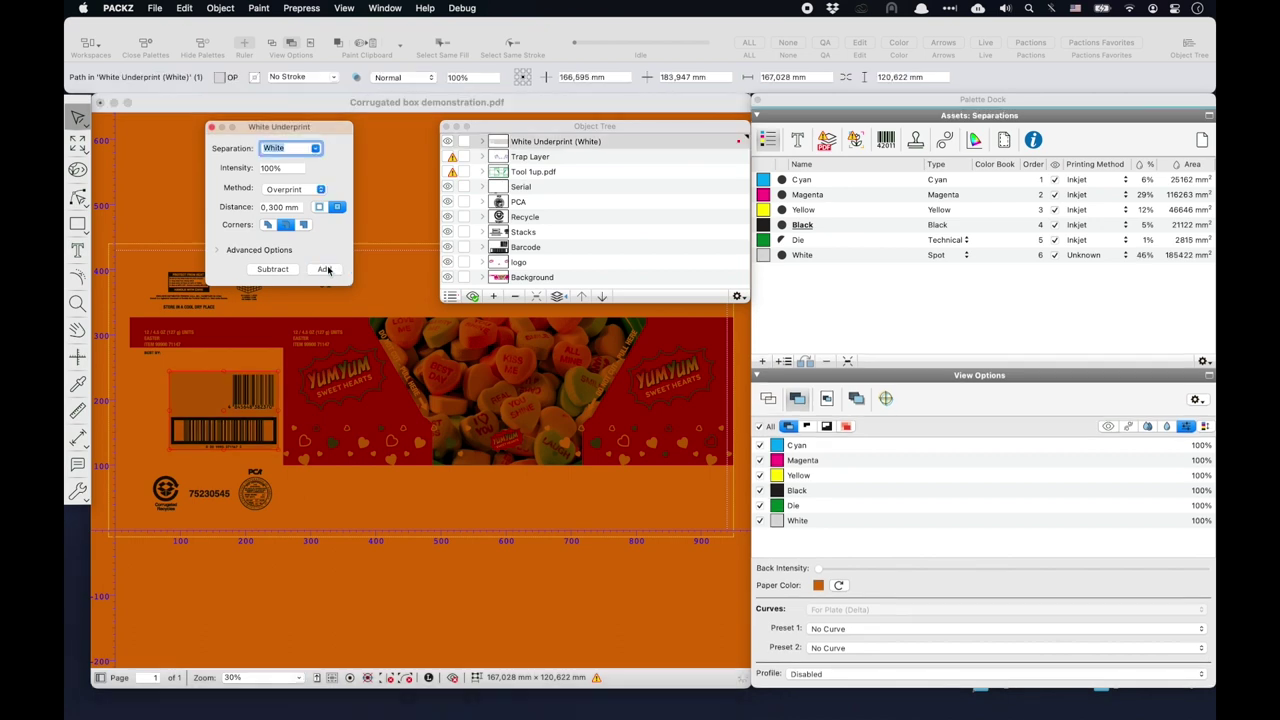
# Step: Change the White separation's type to Opaque and move it above Cyan to be first in the print order
pyautogui.click(806, 256)
pyautogui.doubleClick(945, 256)
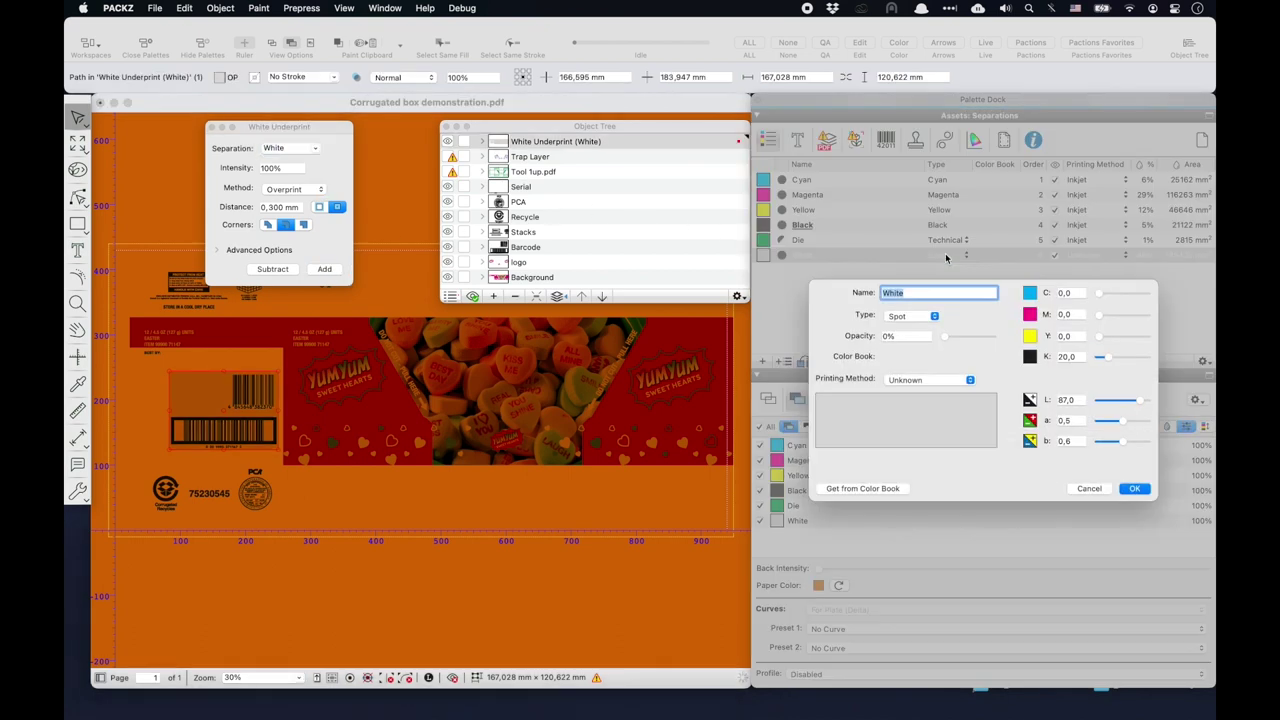
pyautogui.click(910, 316)
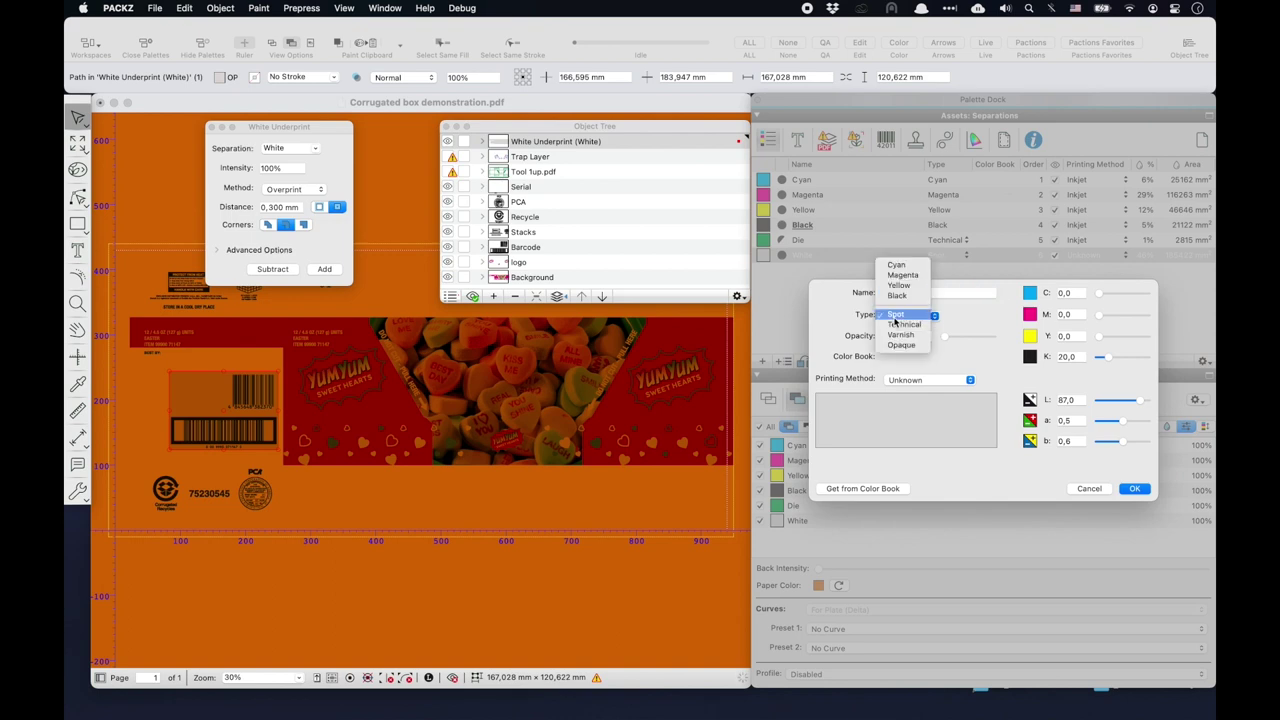
pyautogui.click(919, 348)
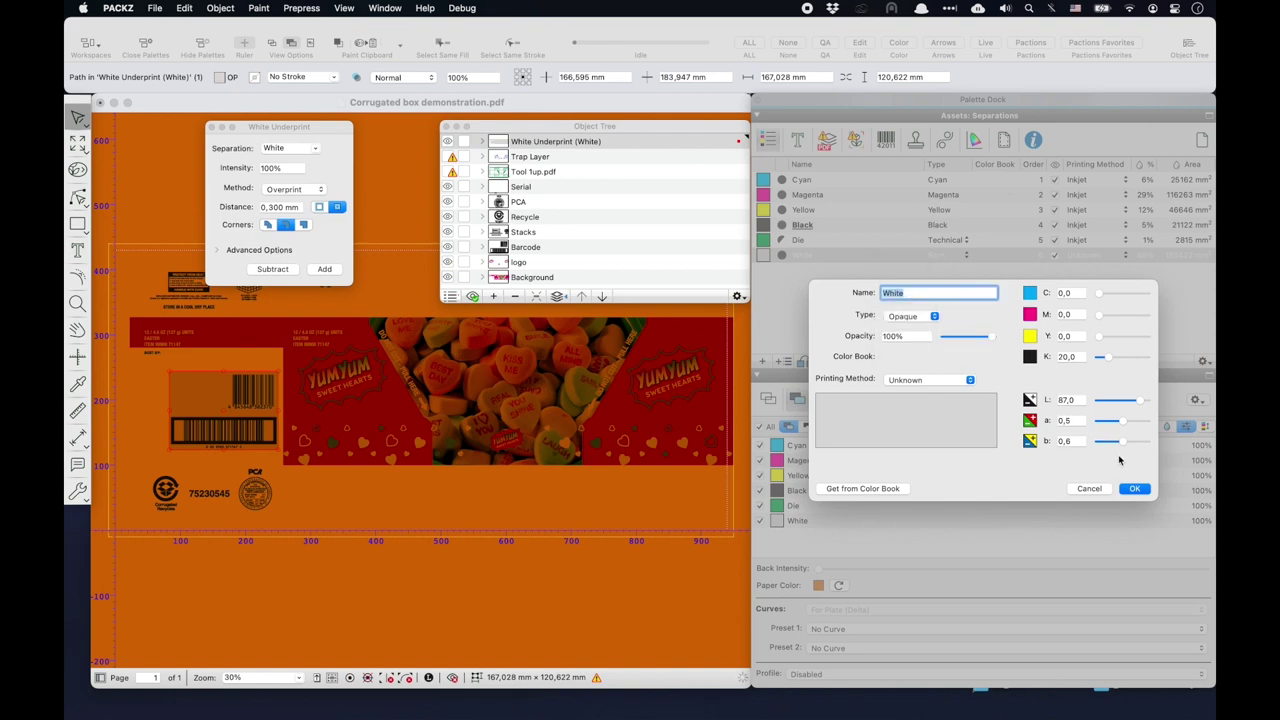
pyautogui.click(1135, 488)
pyautogui.moveTo(803, 259); pyautogui.dragTo(807, 177)
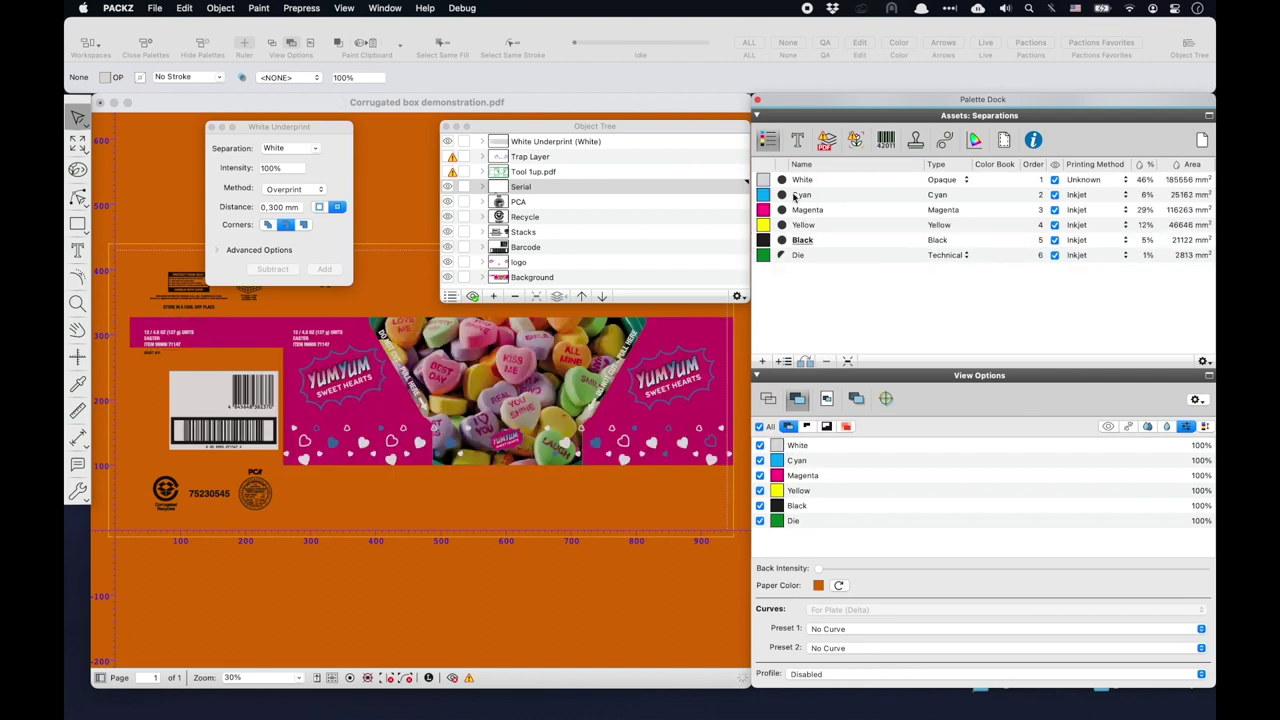
# Step: Reset the preview's paper color and load Corrugated Reduce Secondaries Tertiaries.icc as the input profile for color conversion
pyautogui.click(838, 585)
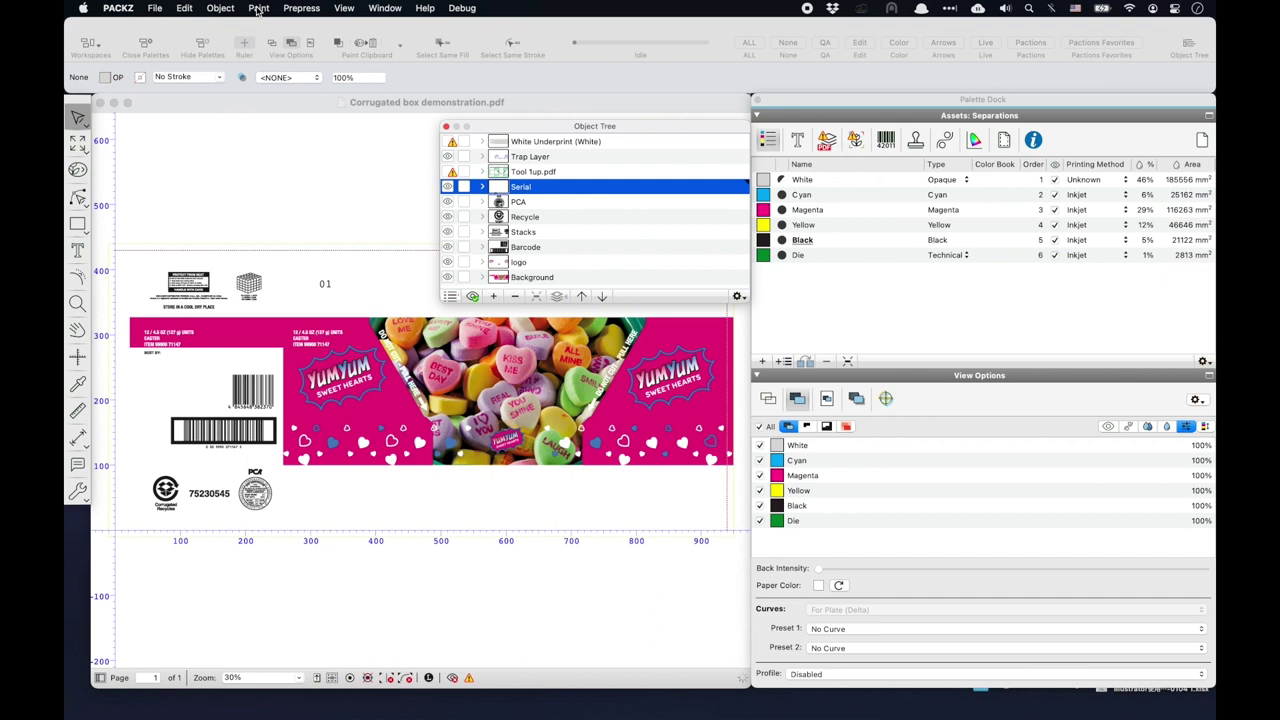
pyautogui.click(257, 8)
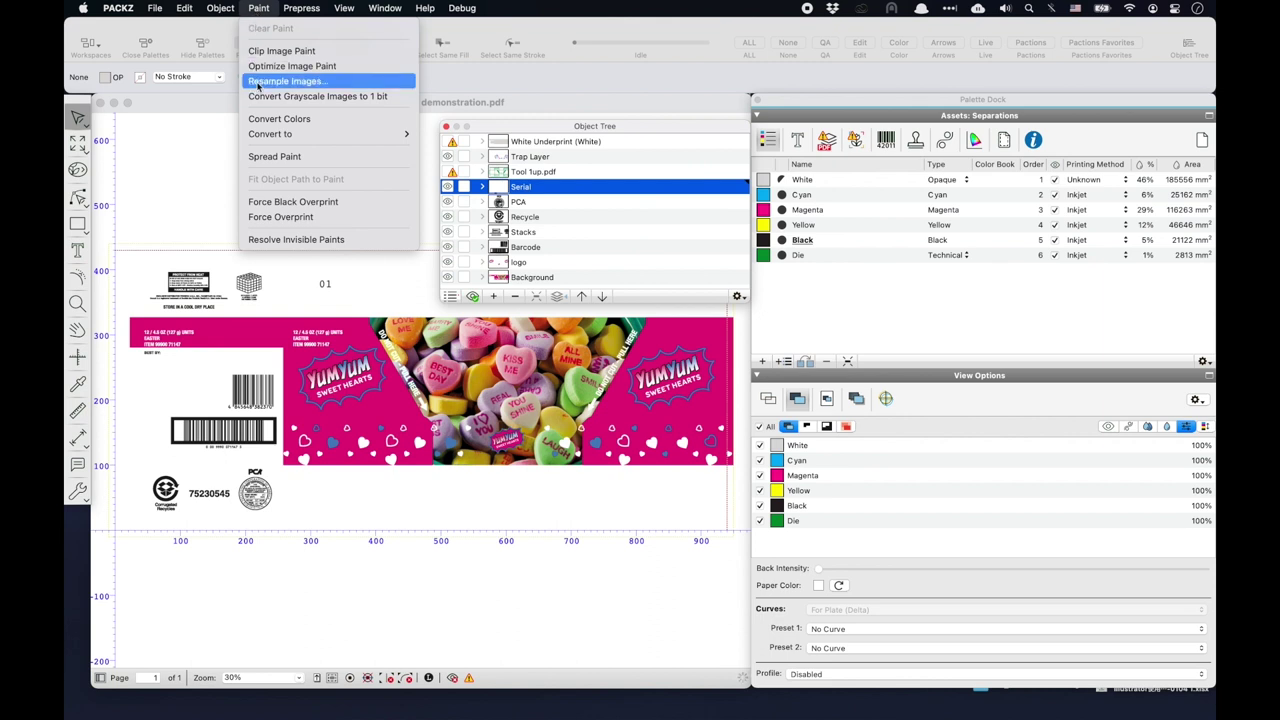
pyautogui.click(279, 119)
pyautogui.click(113, 148)
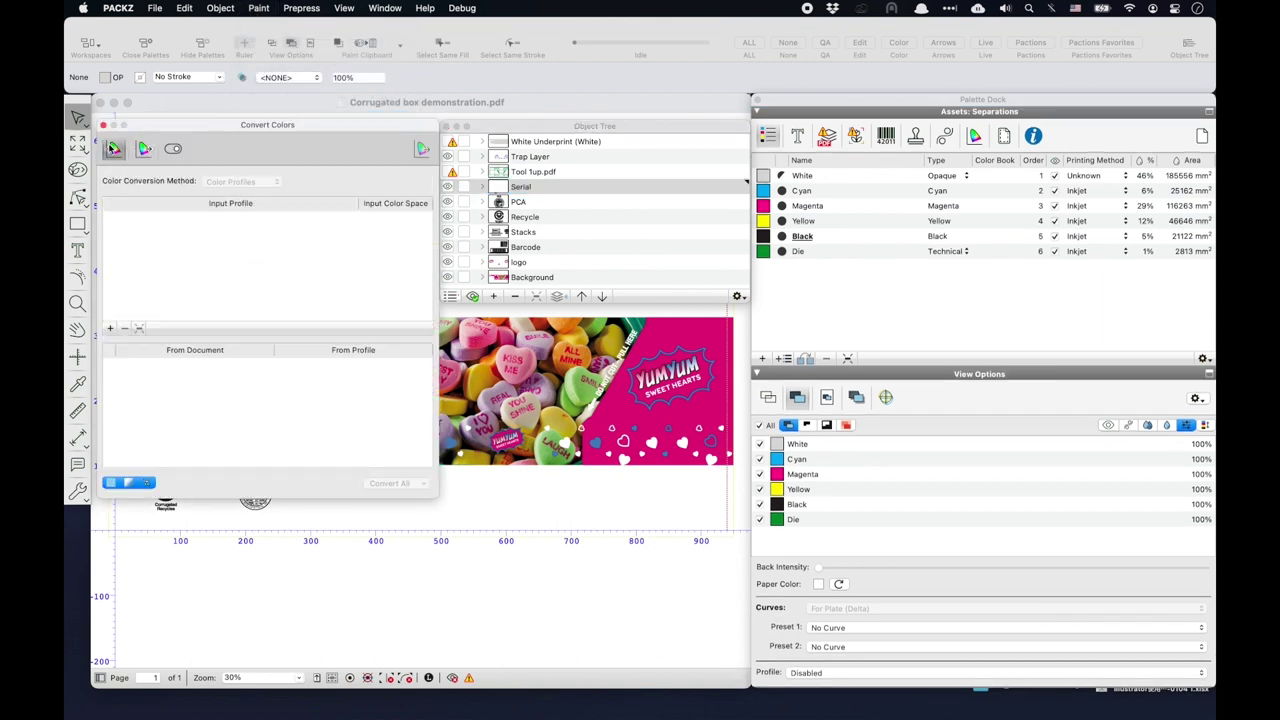
pyautogui.click(110, 330)
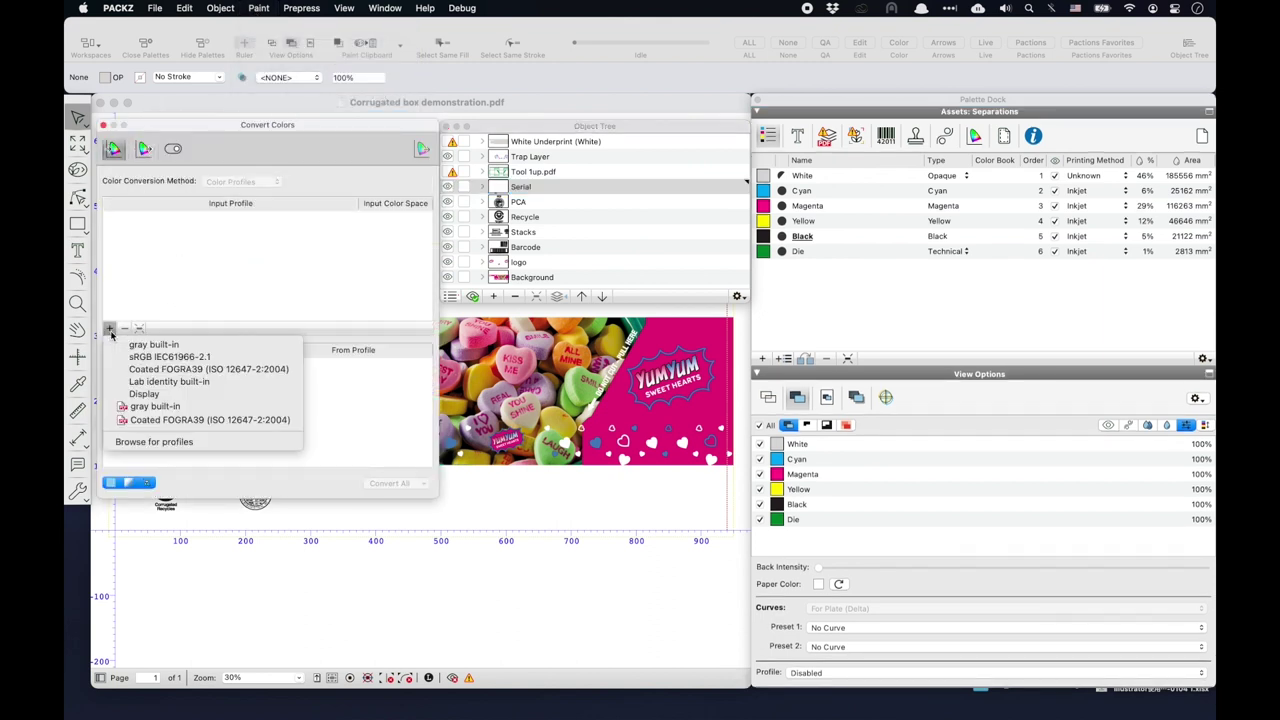
pyautogui.click(179, 442)
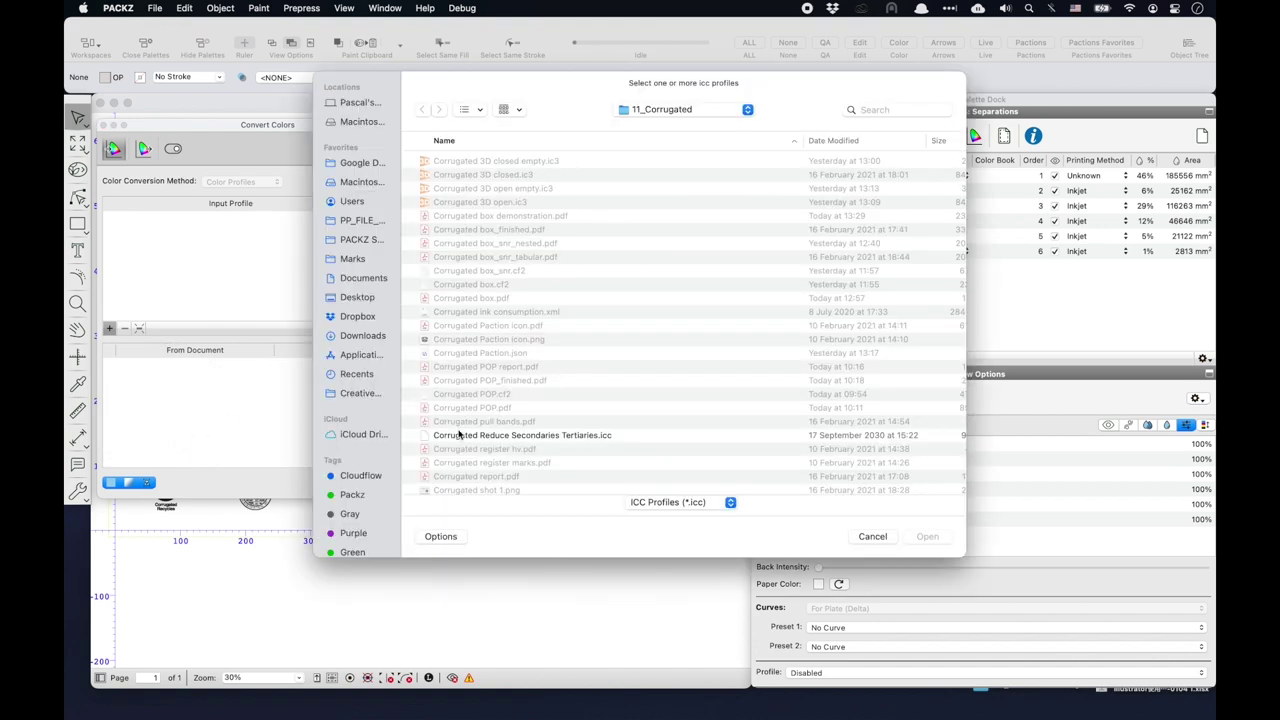
pyautogui.click(462, 436)
pyautogui.click(924, 537)
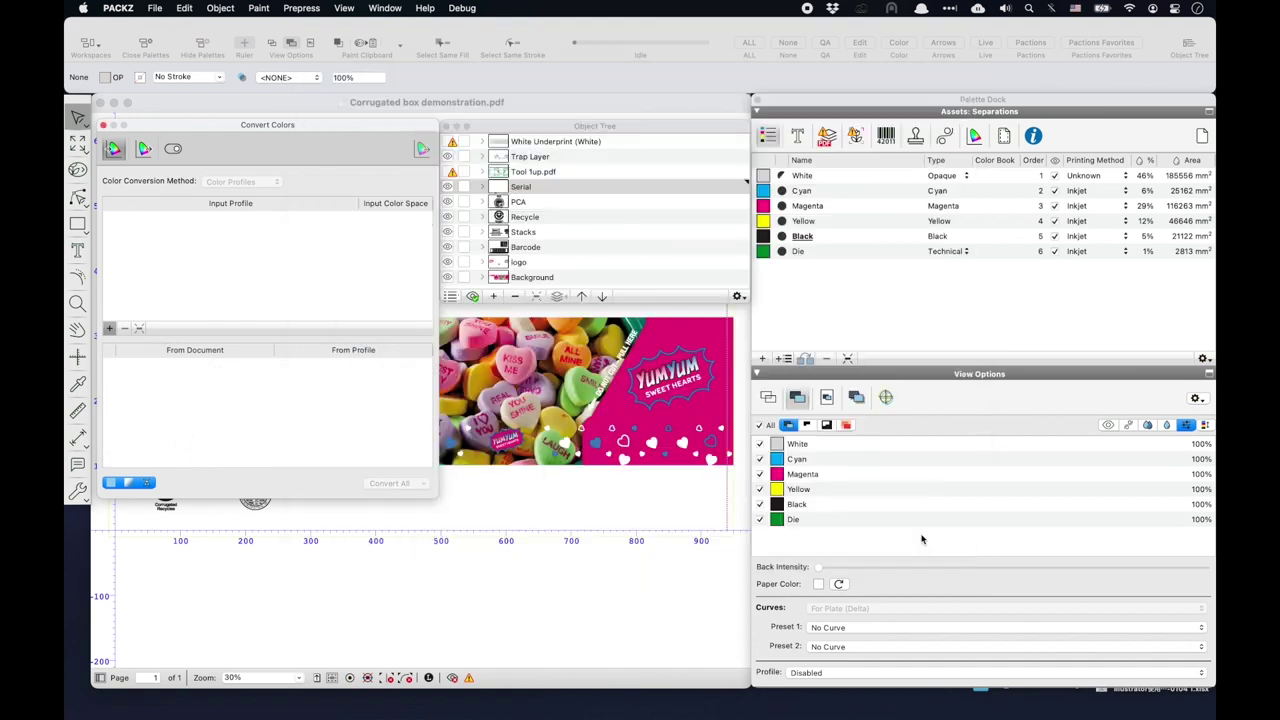
# Step: Convert all the document's colors with the output profile From device link and zoom in on the artwork
pyautogui.click(145, 149)
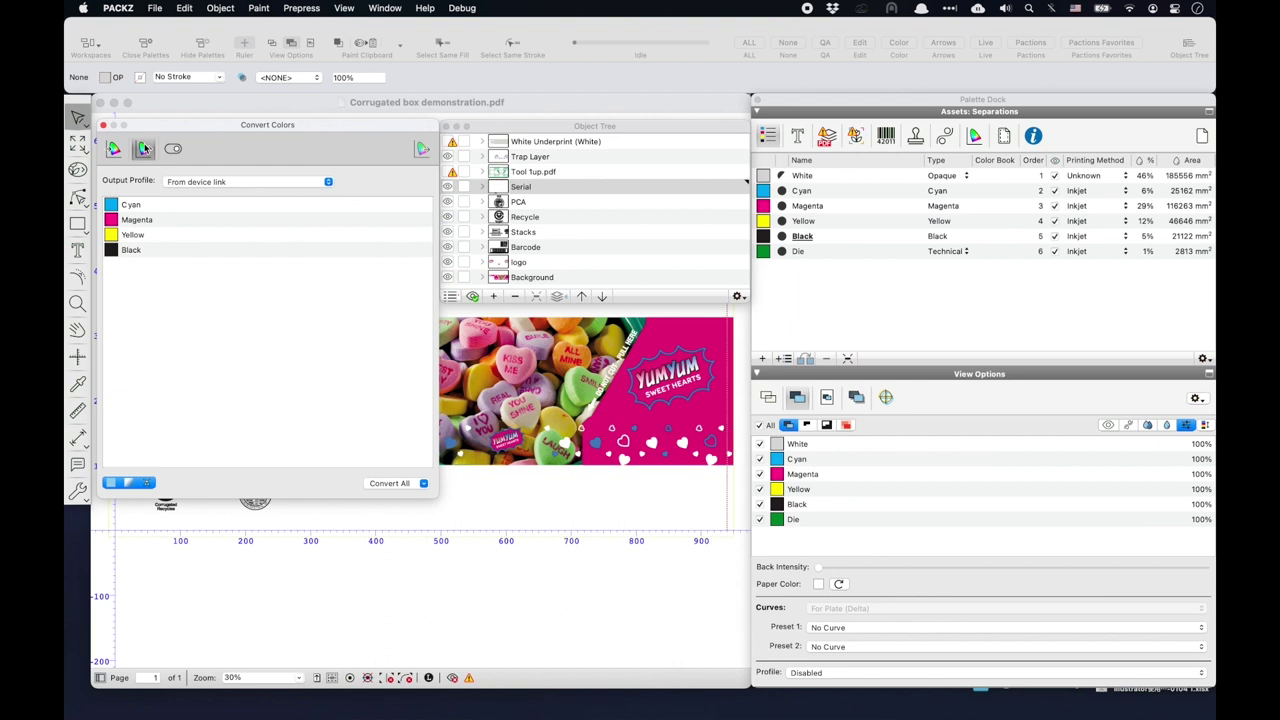
pyautogui.click(191, 186)
pyautogui.click(192, 182)
pyautogui.click(398, 484)
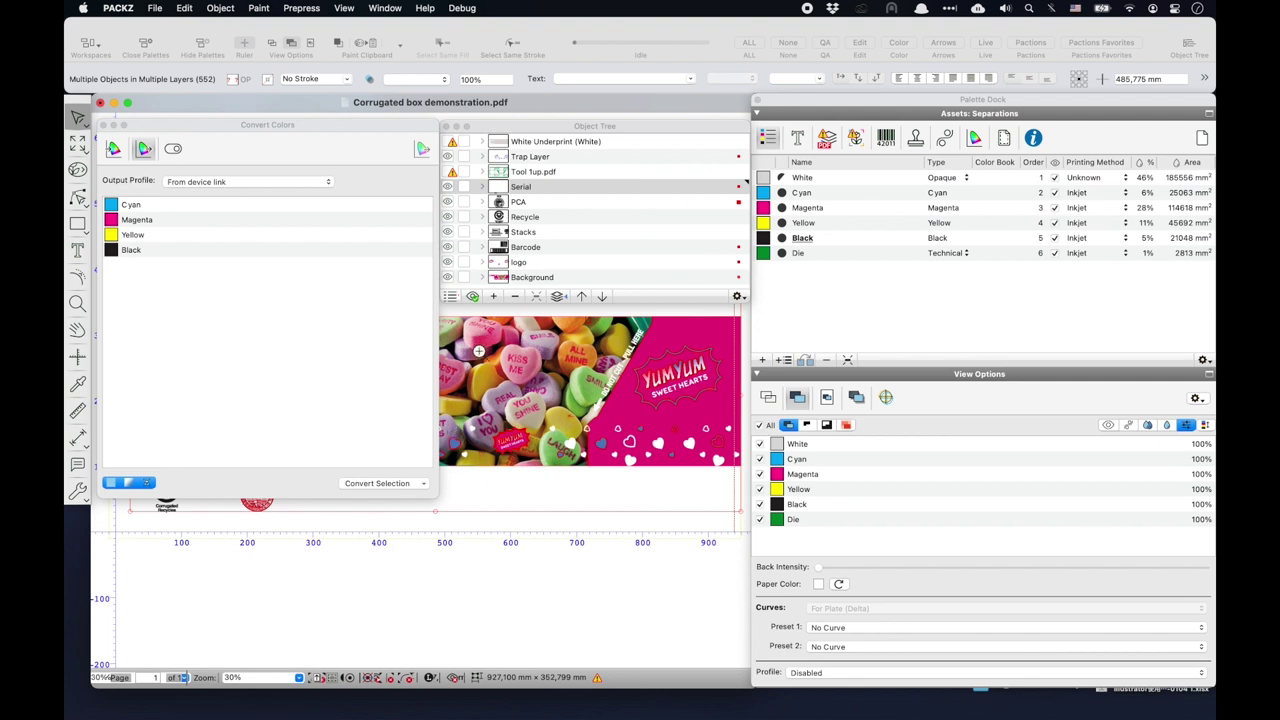
pyautogui.scroll(10, 530, 398)
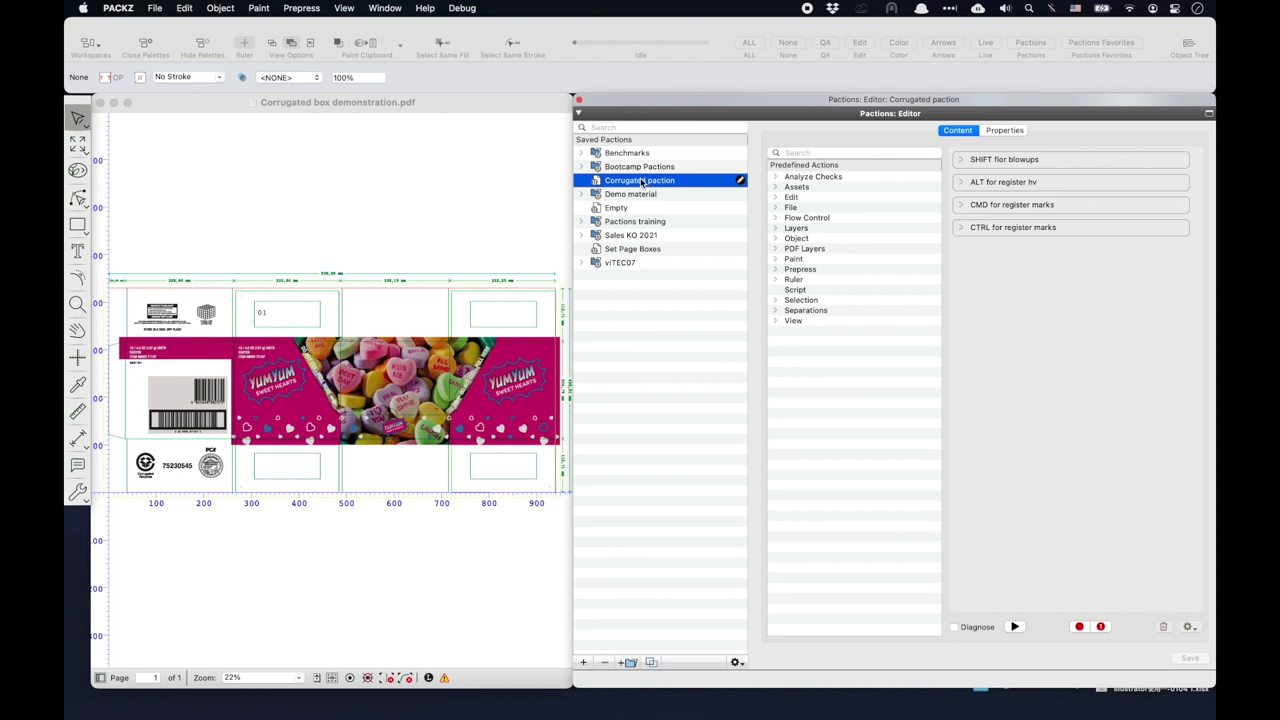
# Step: Examine the predefined action groups and the nested page-check conditions of the Corrugated paction's blowup branch, and leave the Pactions editor
pyautogui.click(776, 187)
pyautogui.click(777, 228)
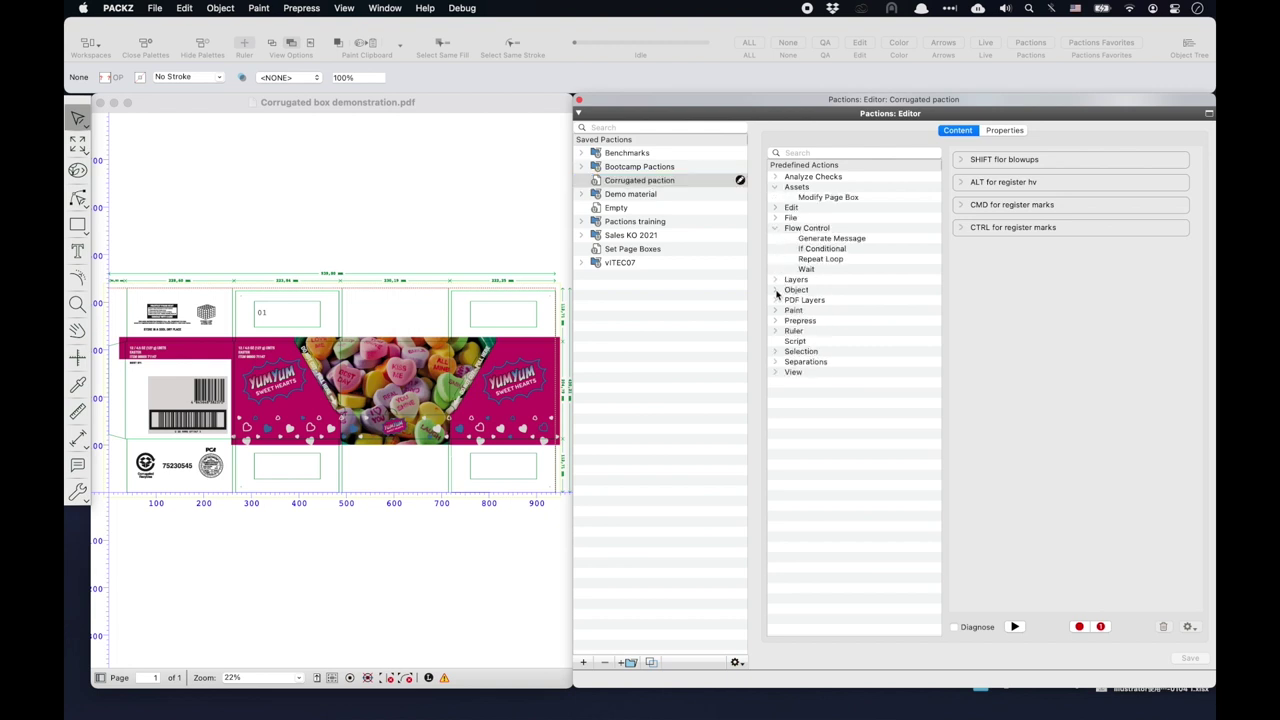
pyautogui.click(777, 290)
pyautogui.click(778, 435)
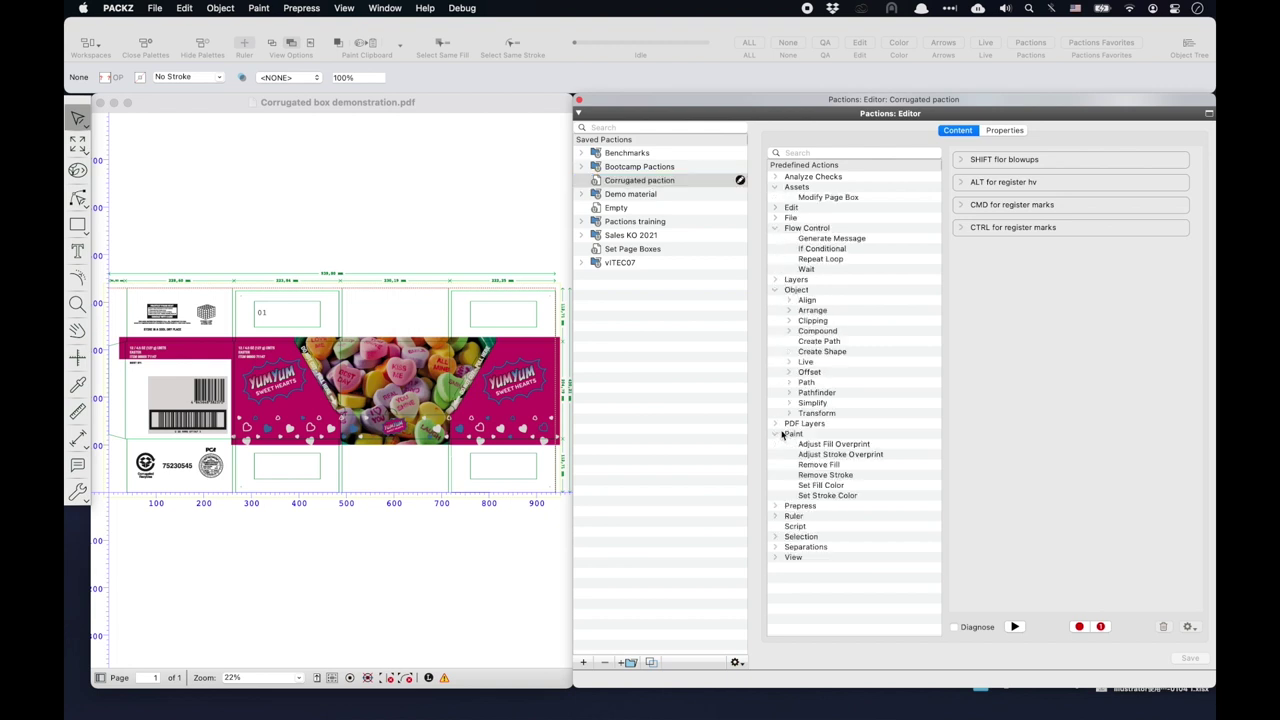
pyautogui.click(961, 160)
pyautogui.click(981, 206)
pyautogui.click(1001, 230)
pyautogui.click(1020, 274)
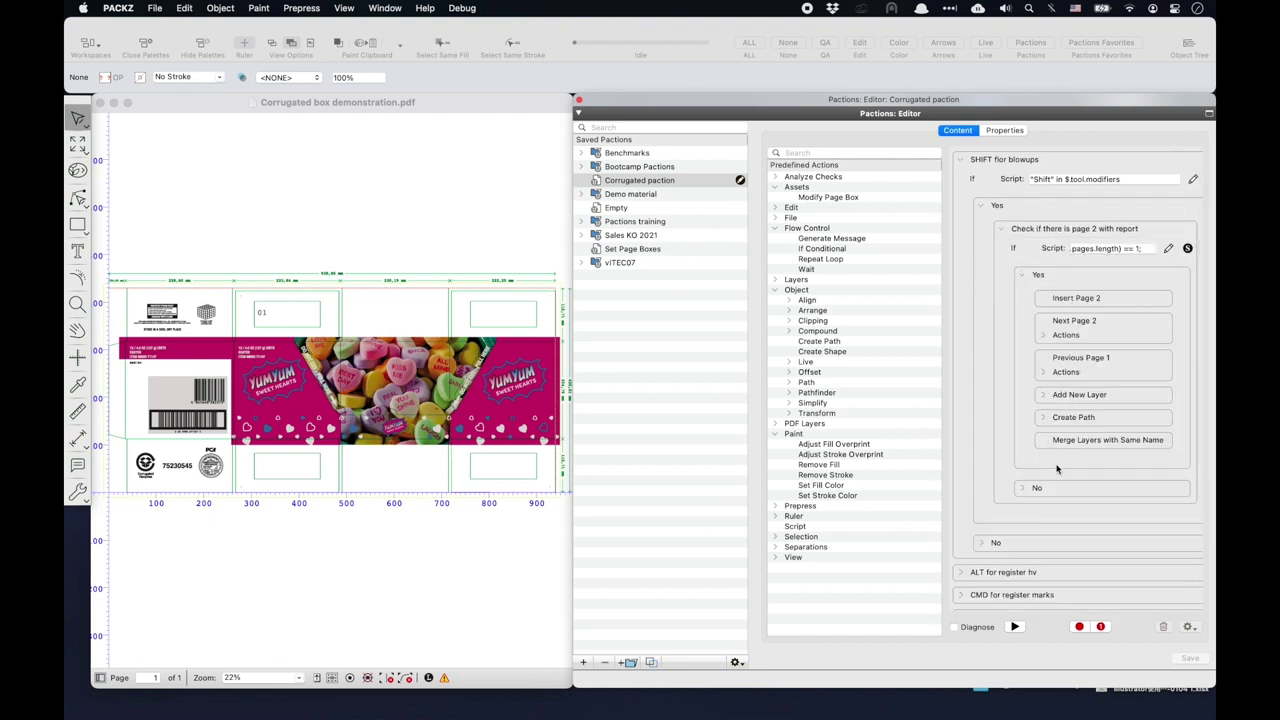
pyautogui.click(788, 47)
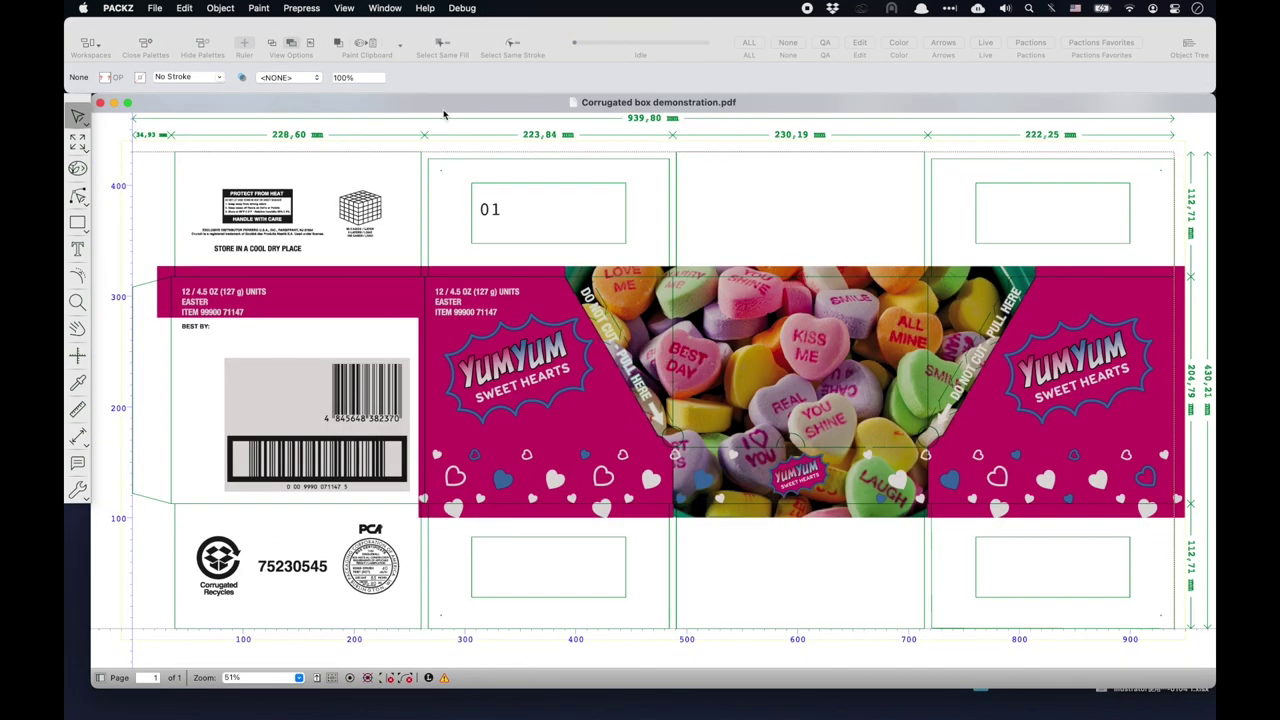
# Step: Use the Corrugated paction tool to place register marks on the four corner dots of the die's outer flaps
pyautogui.click(84, 500)
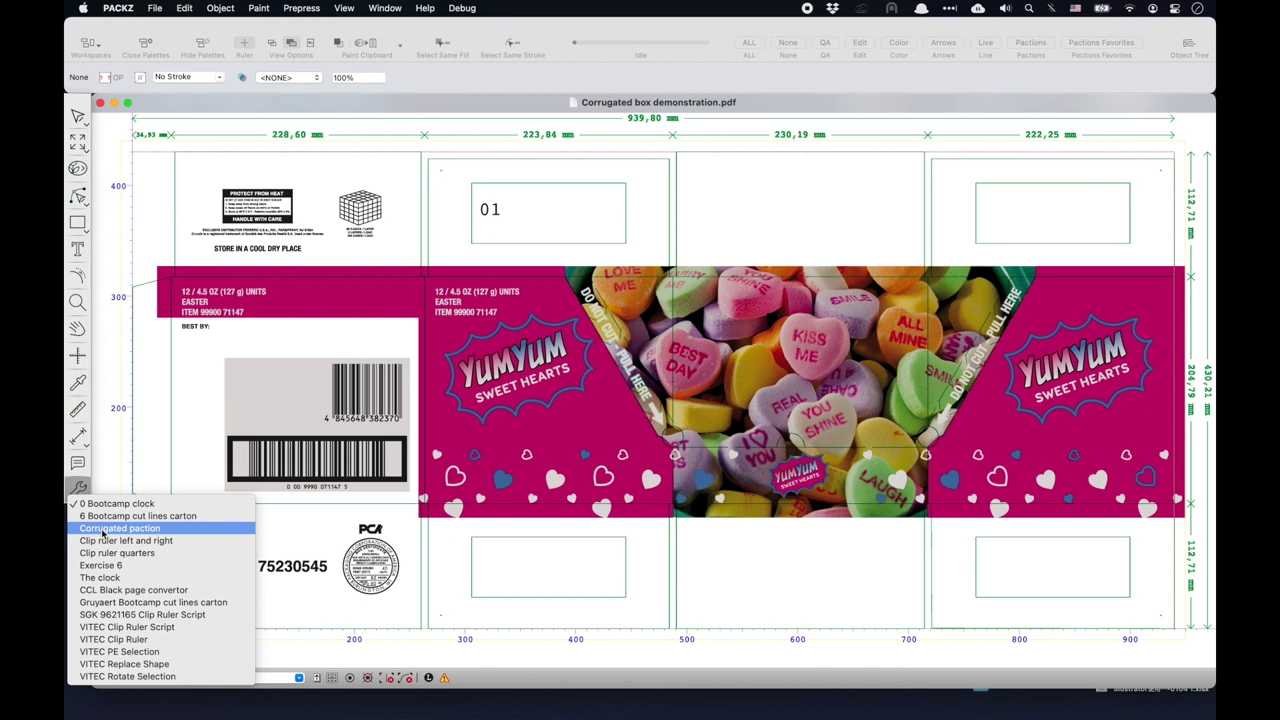
pyautogui.click(102, 533)
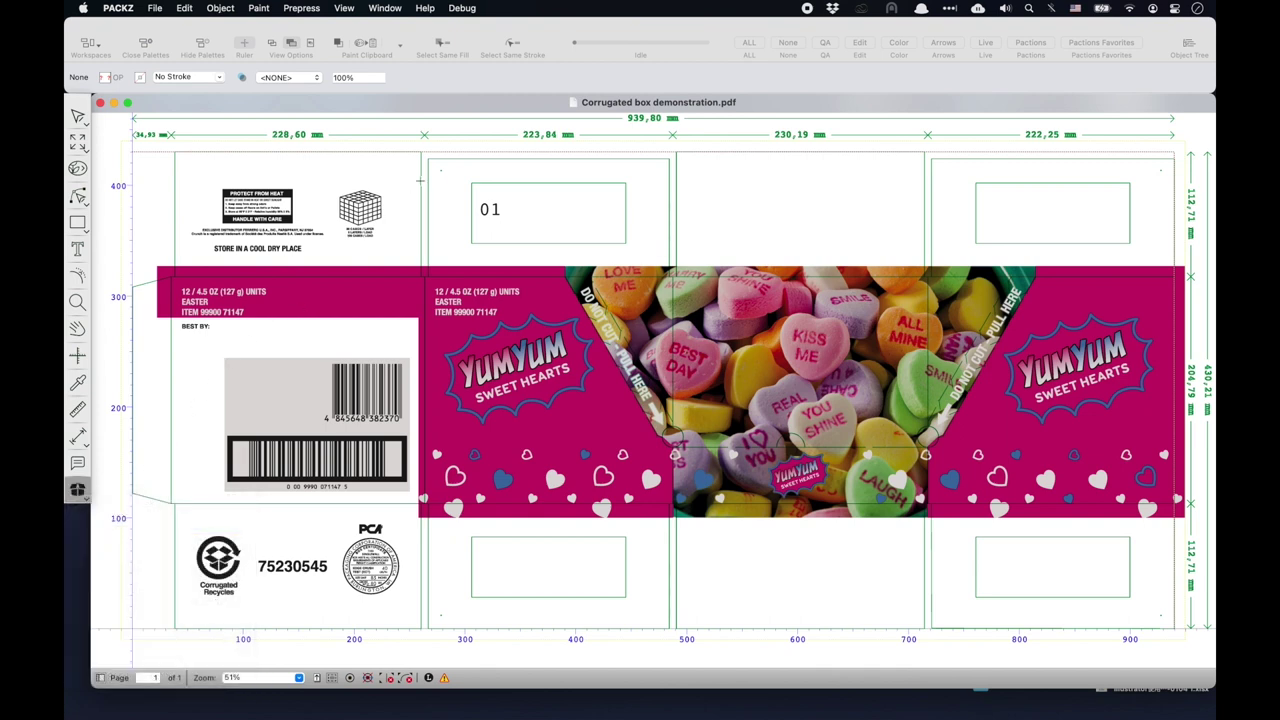
pyautogui.click(440, 171)
pyautogui.click(462, 588)
pyautogui.click(1158, 588)
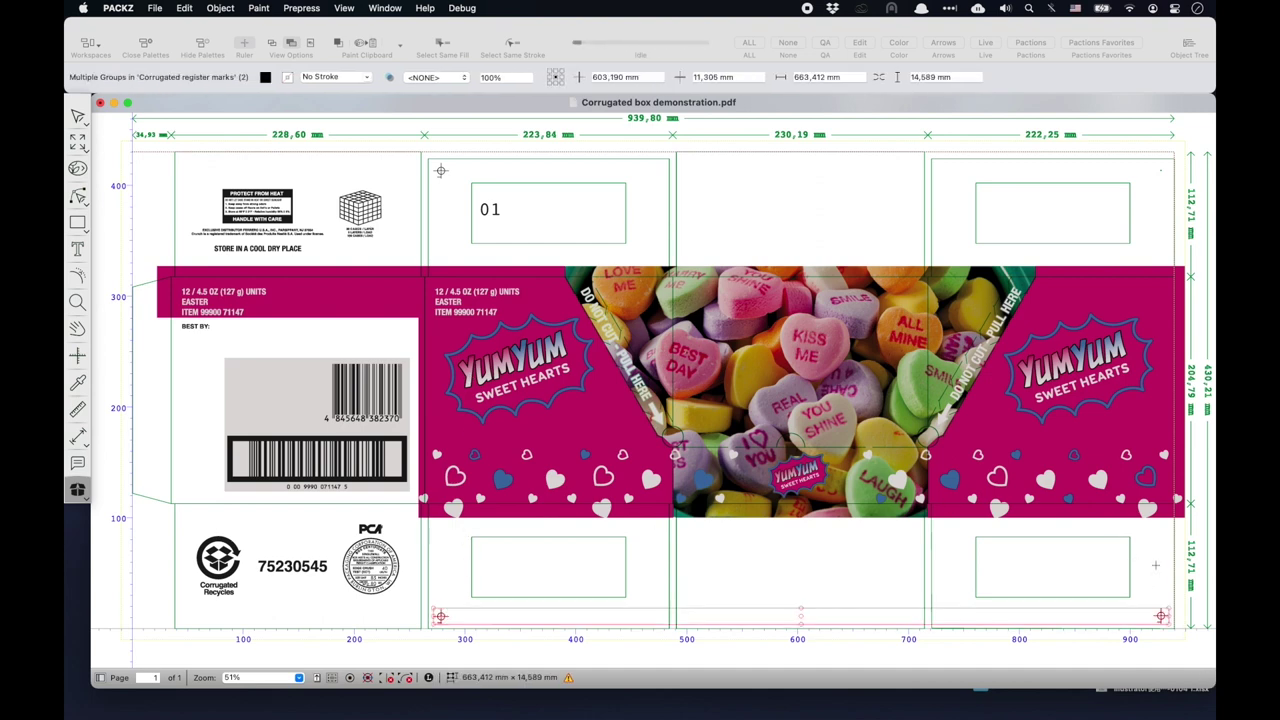
pyautogui.click(1160, 170)
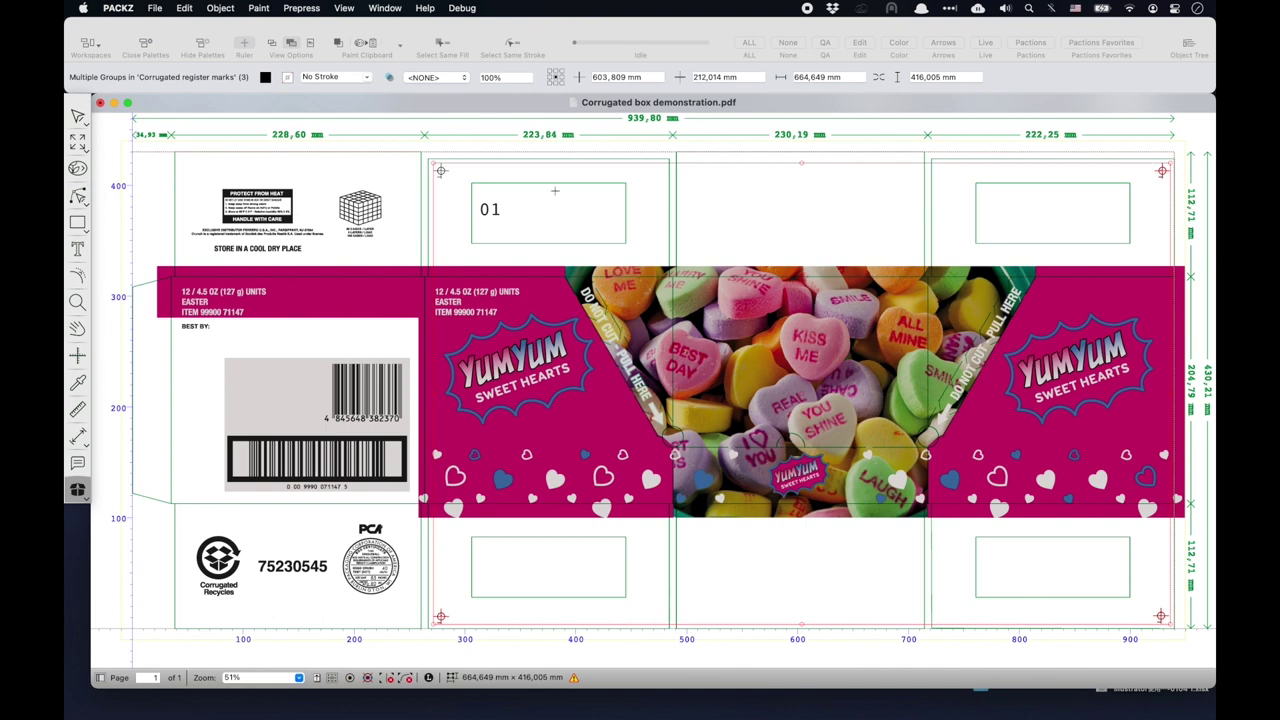
# Step: Place the horizontal and vertical register marks beside the 01 and the ink color patches in the upper-right flap's rectangle
pyautogui.click(552, 214)
pyautogui.click(995, 211)
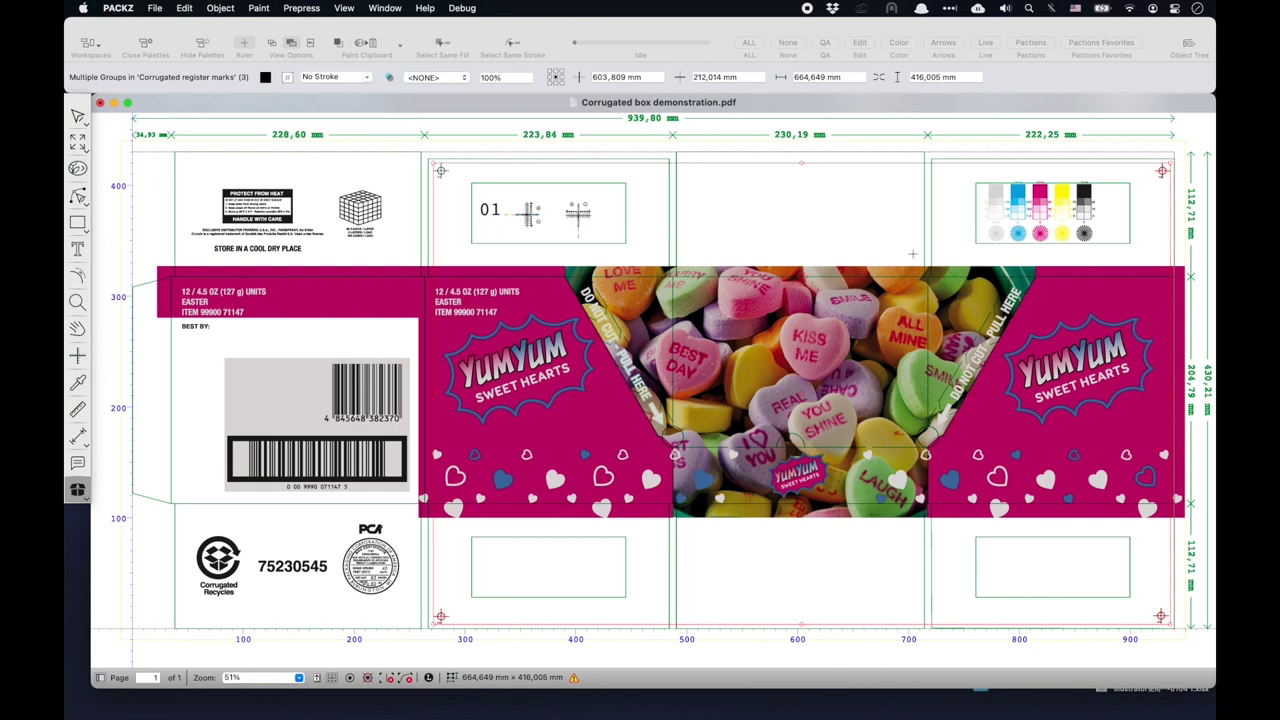
# Step: Create a blowup of the two-barcode area, review it on report page 2, and return to page 1
pyautogui.moveTo(216, 354); pyautogui.dragTo(412, 498)
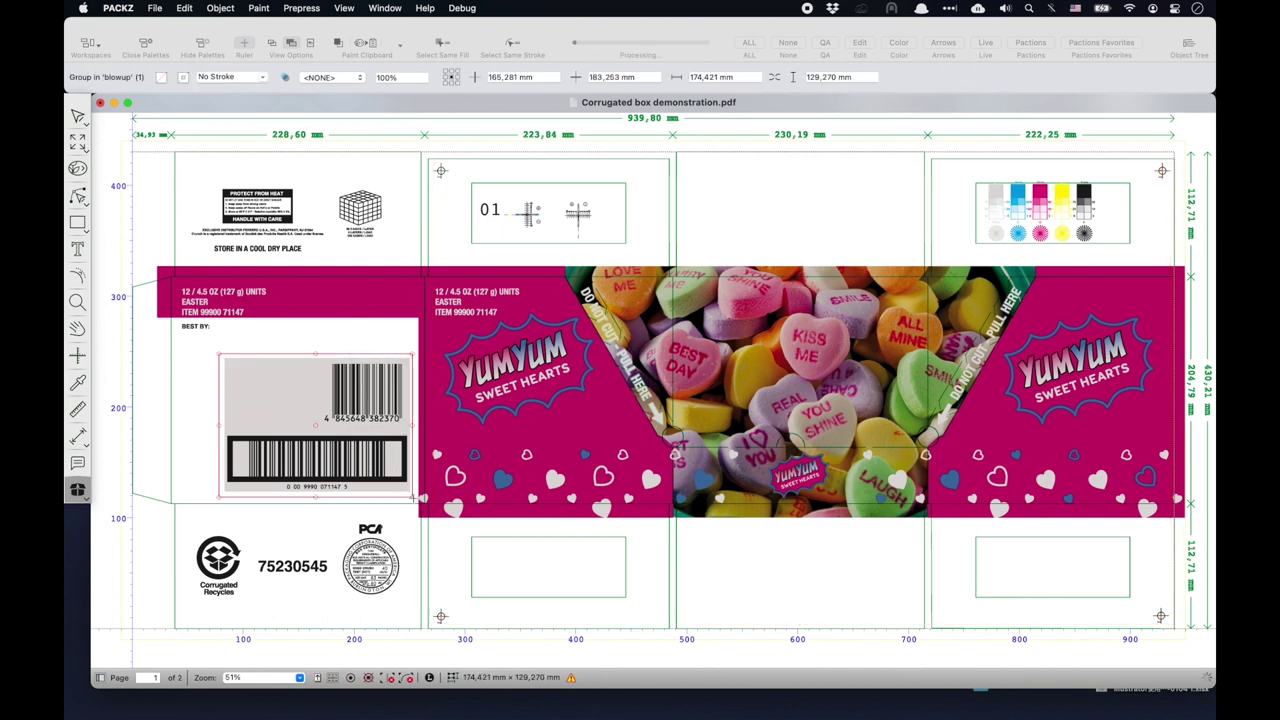
pyautogui.click(94, 678)
pyautogui.click(137, 226)
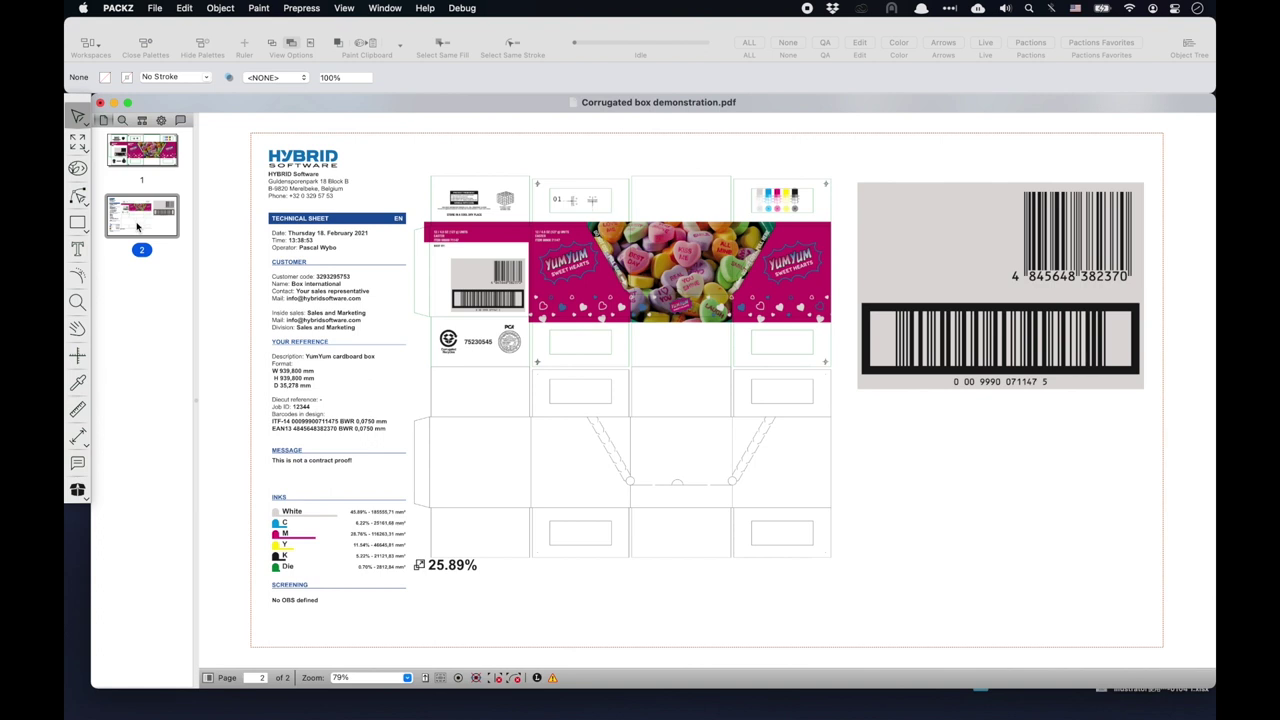
pyautogui.click(150, 148)
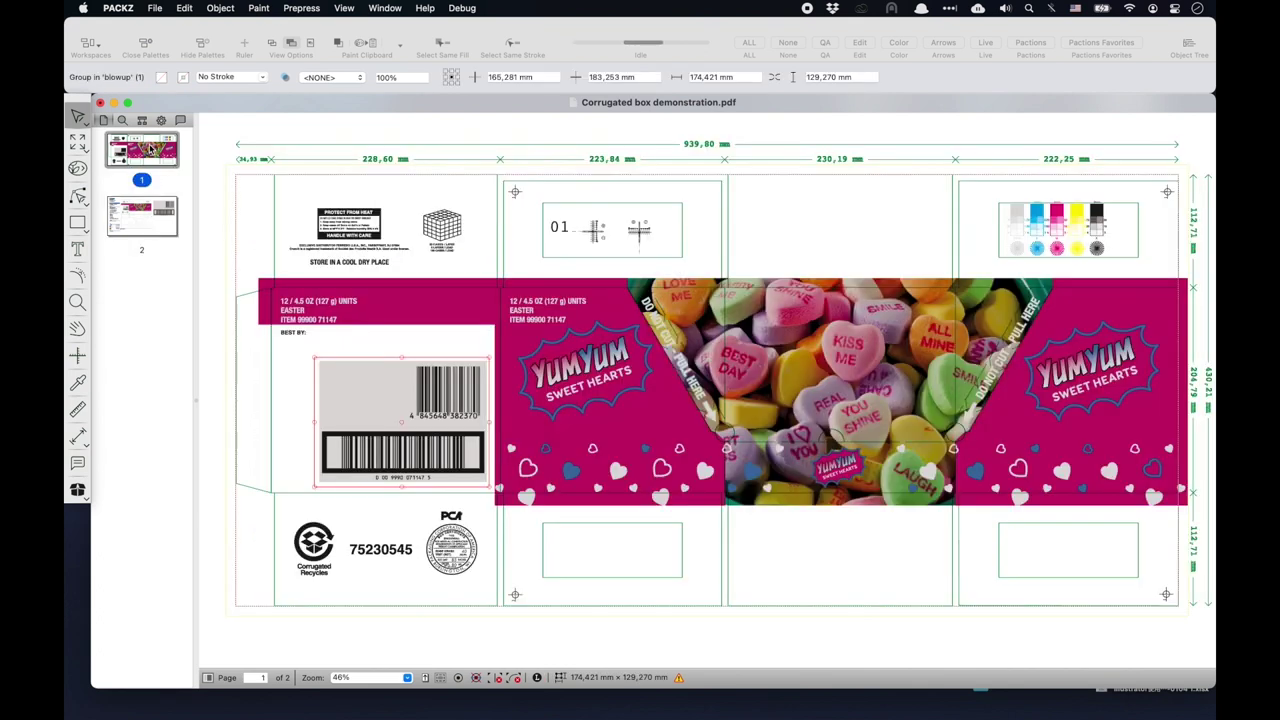
# Step: Use the Corrugated paction tool to create blowups of the Corrugated Recycles logo and the PCA seal, and check them on report page 2
pyautogui.click(77, 489)
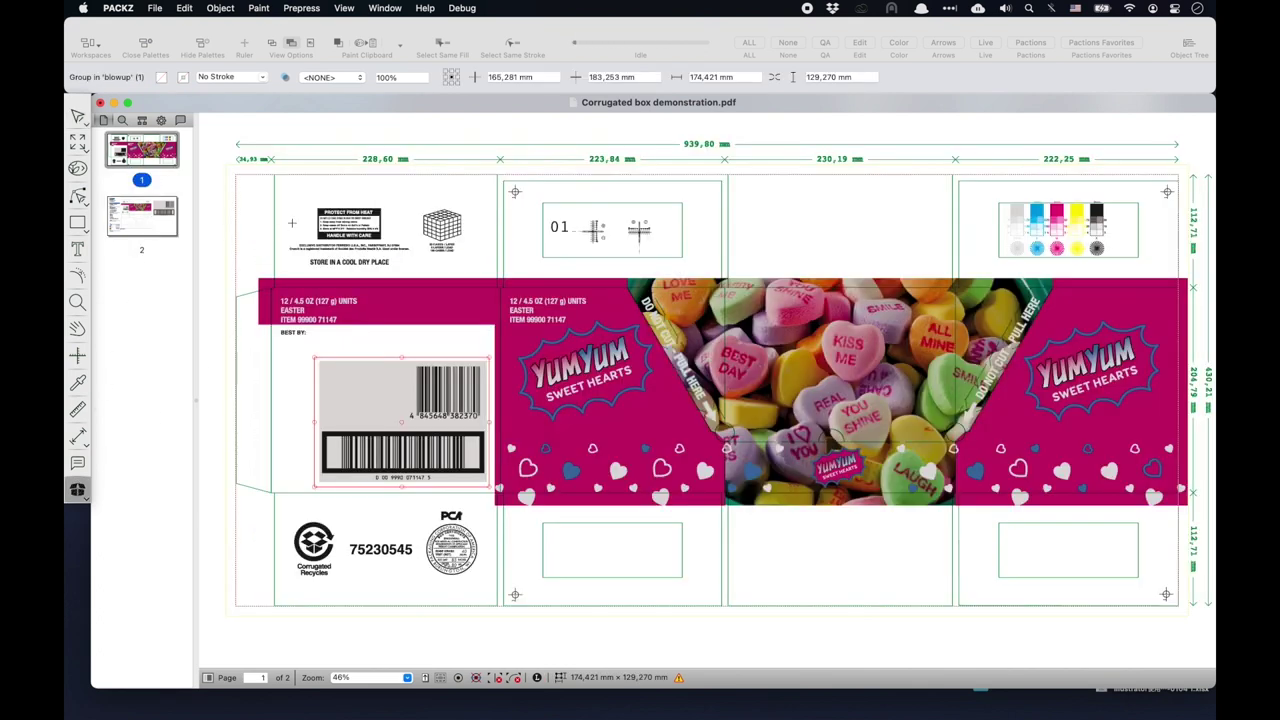
pyautogui.moveTo(285, 517); pyautogui.dragTo(338, 580)
pyautogui.moveTo(421, 507); pyautogui.dragTo(481, 578)
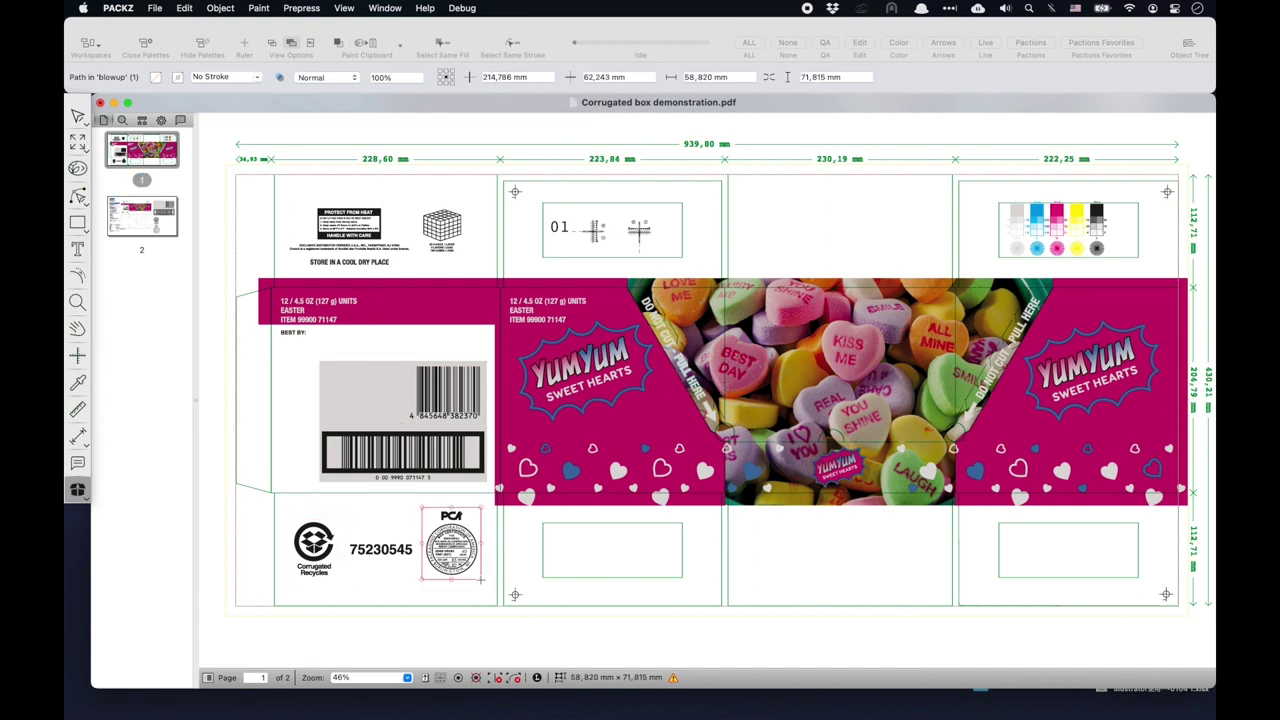
pyautogui.click(142, 215)
pyautogui.click(897, 452)
pyautogui.keyDown('shift'); pyautogui.click(900, 558); pyautogui.keyUp('shift')
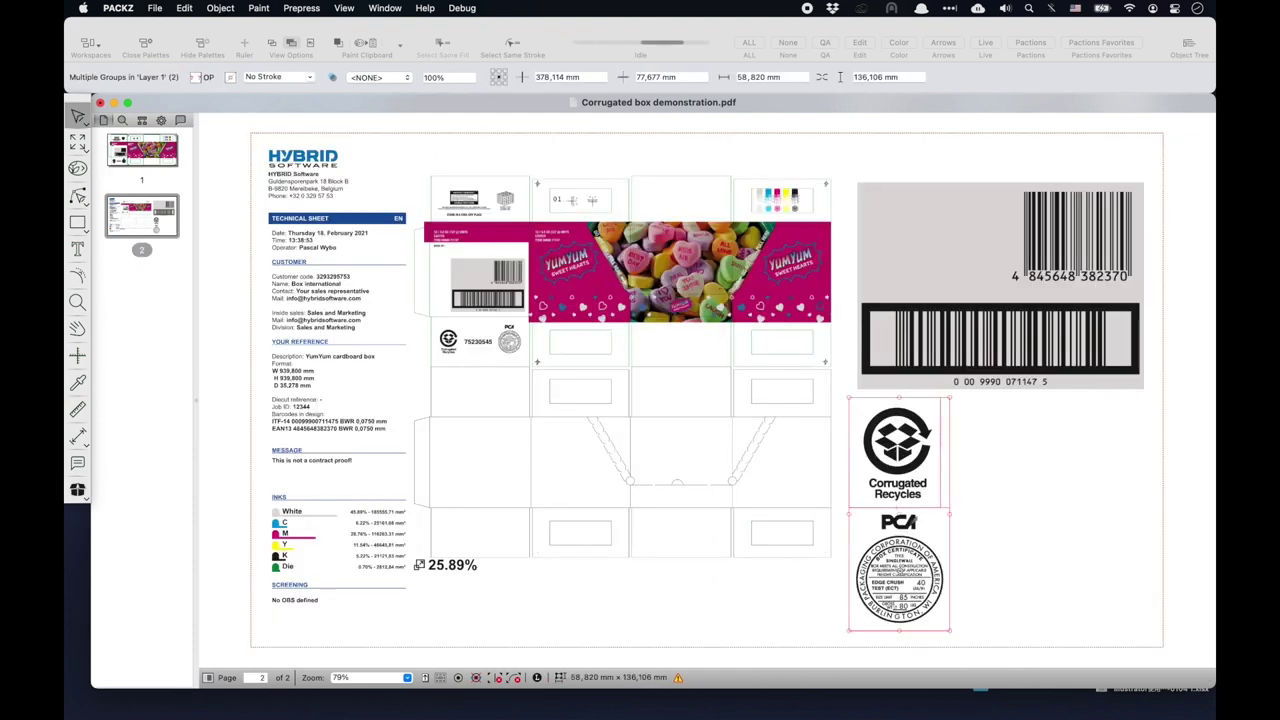
pyautogui.click(990, 370)
pyautogui.click(993, 449)
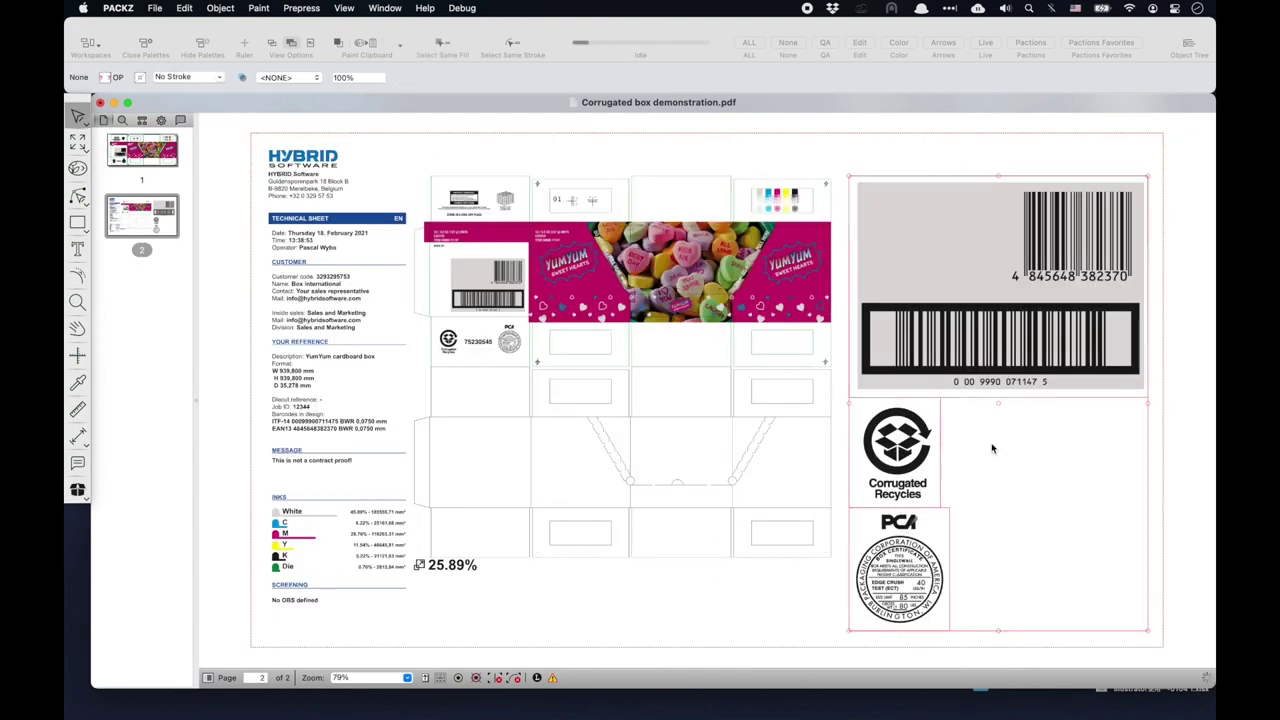
# Step: Show the report page's job parameters and set the report language to Français
pyautogui.click(163, 124)
pyautogui.click(227, 161)
pyautogui.click(221, 170)
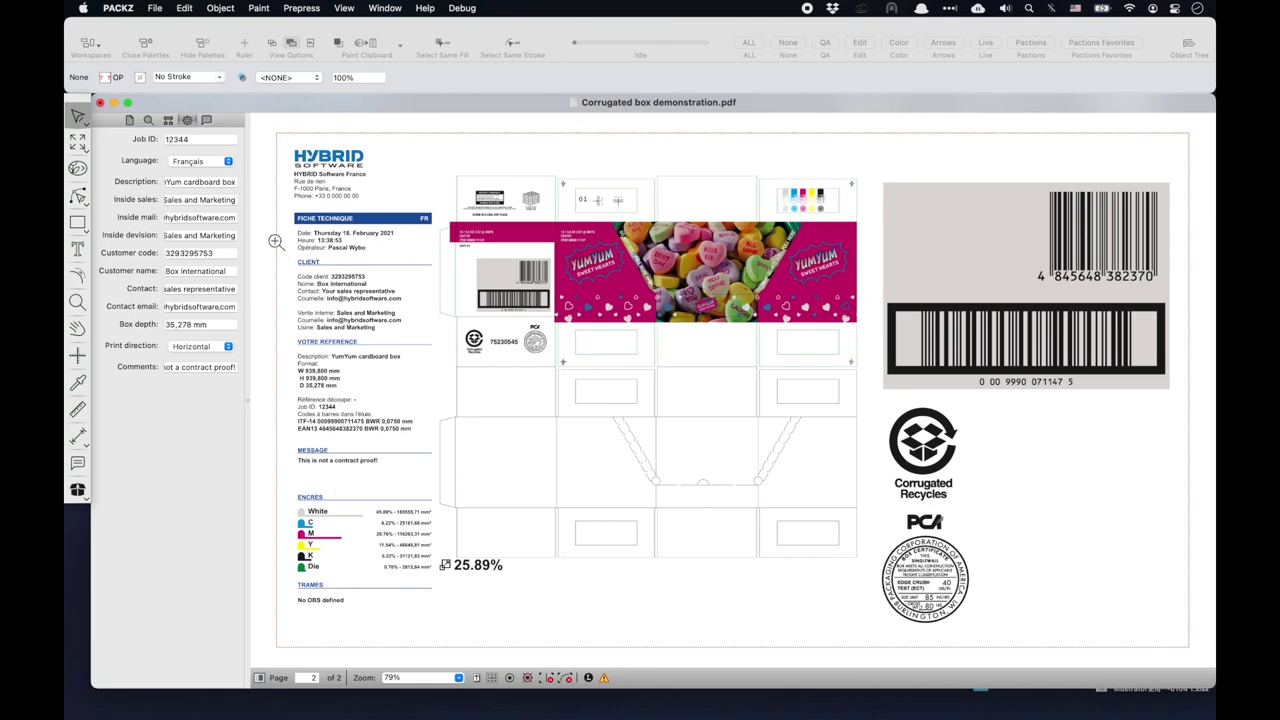
# Step: Set the report's job ID to 12345 while viewing the client details up close
pyautogui.moveTo(280, 248); pyautogui.dragTo(451, 368)
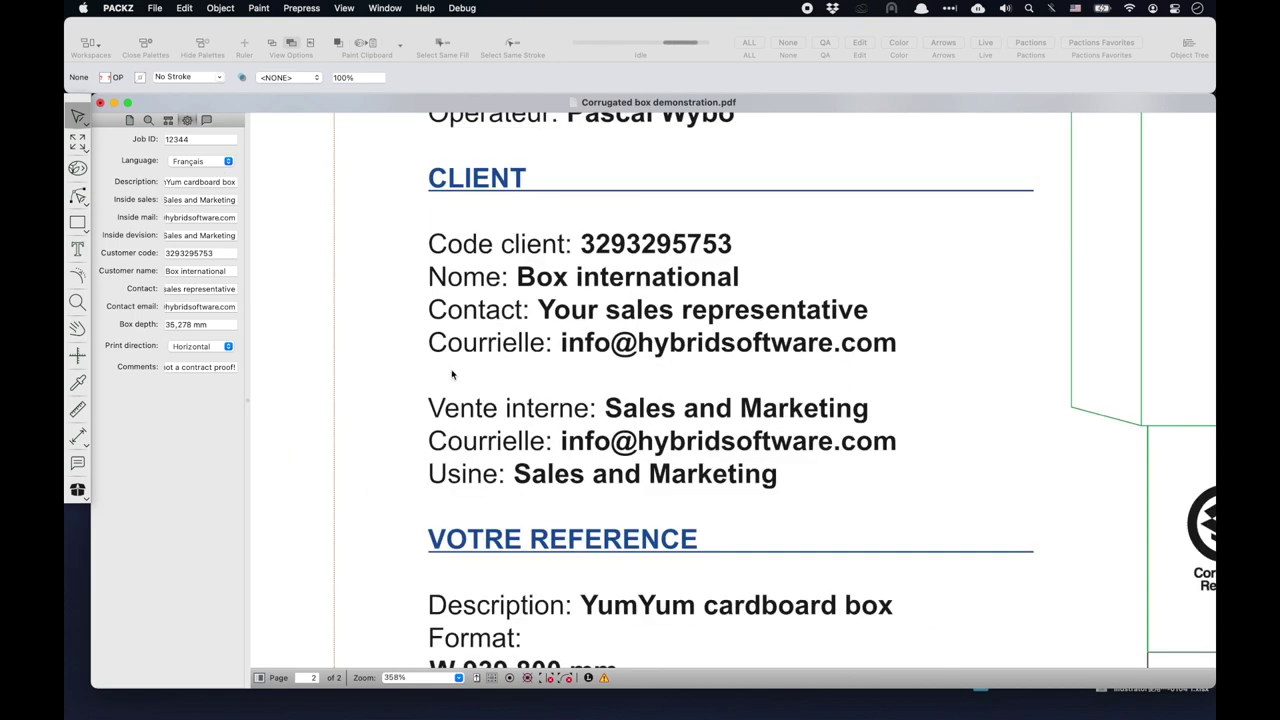
pyautogui.click(211, 139)
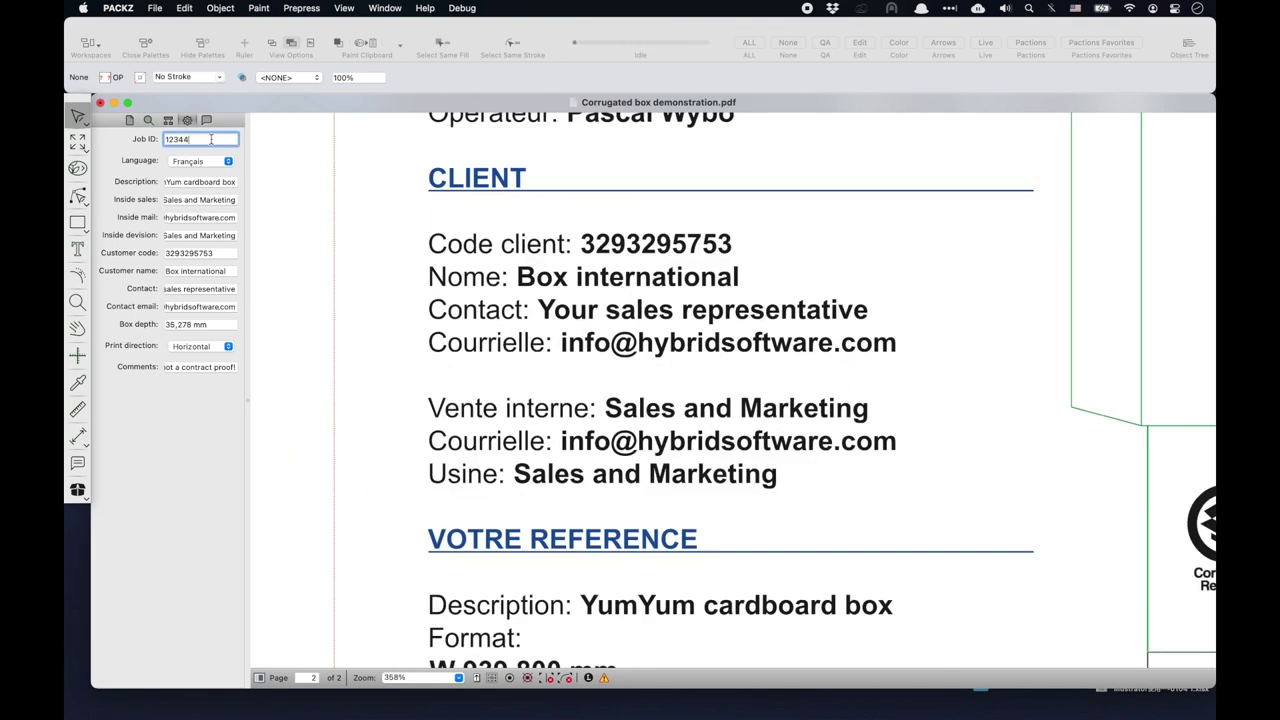
pyautogui.write('5')
pyautogui.press('Return')
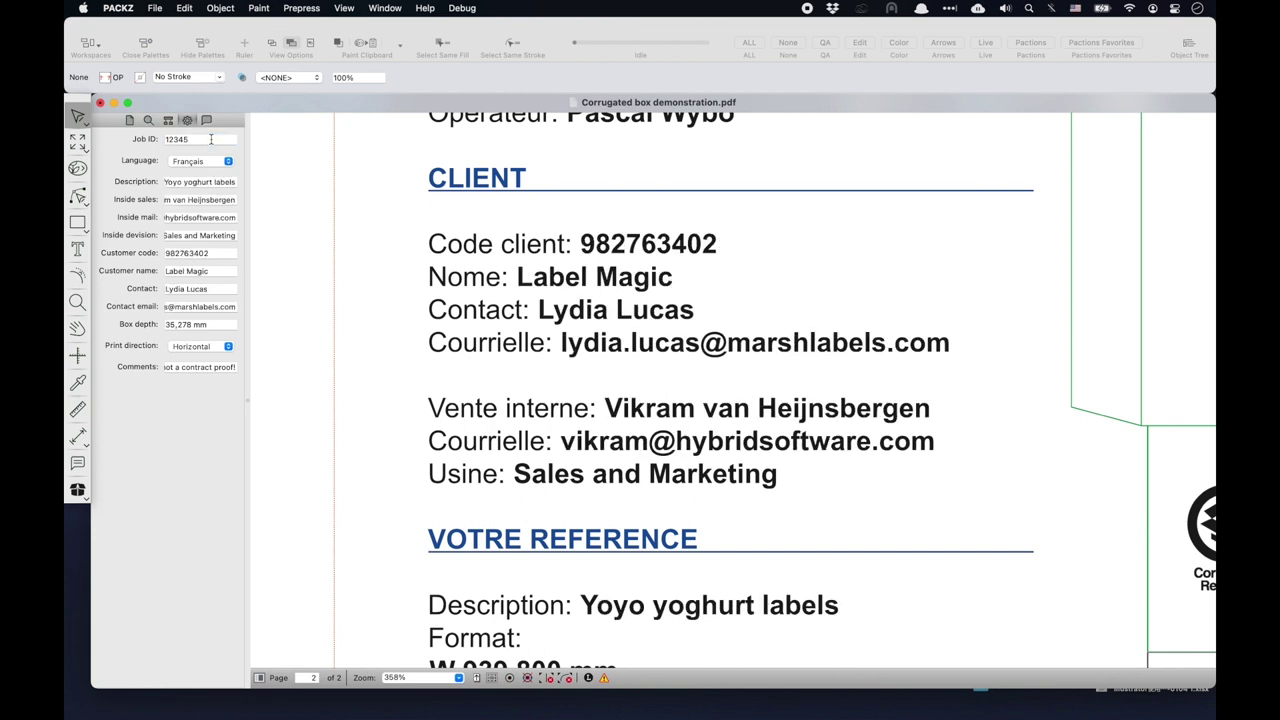
# Step: Set the report's job ID to 12346 and return to the full report page
pyautogui.click(211, 139)
pyautogui.press('BackSpace')
pyautogui.write('6')
pyautogui.press('Return')
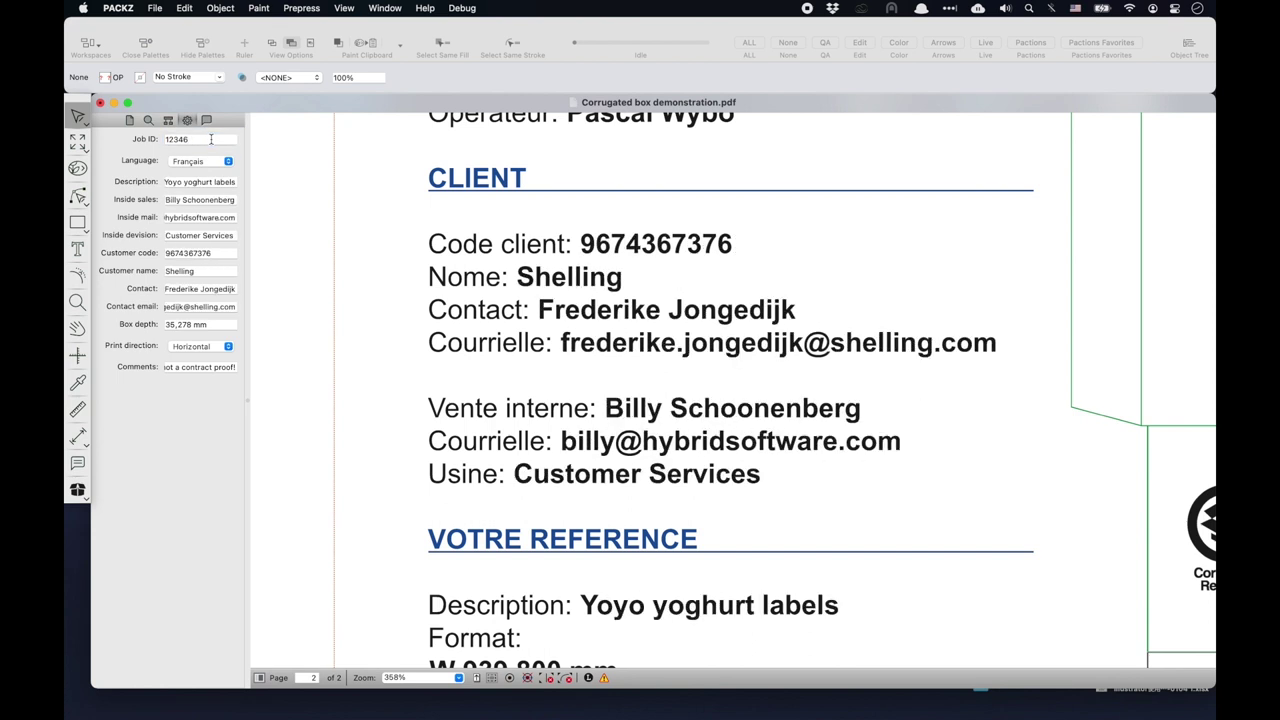
pyautogui.press('super+0')
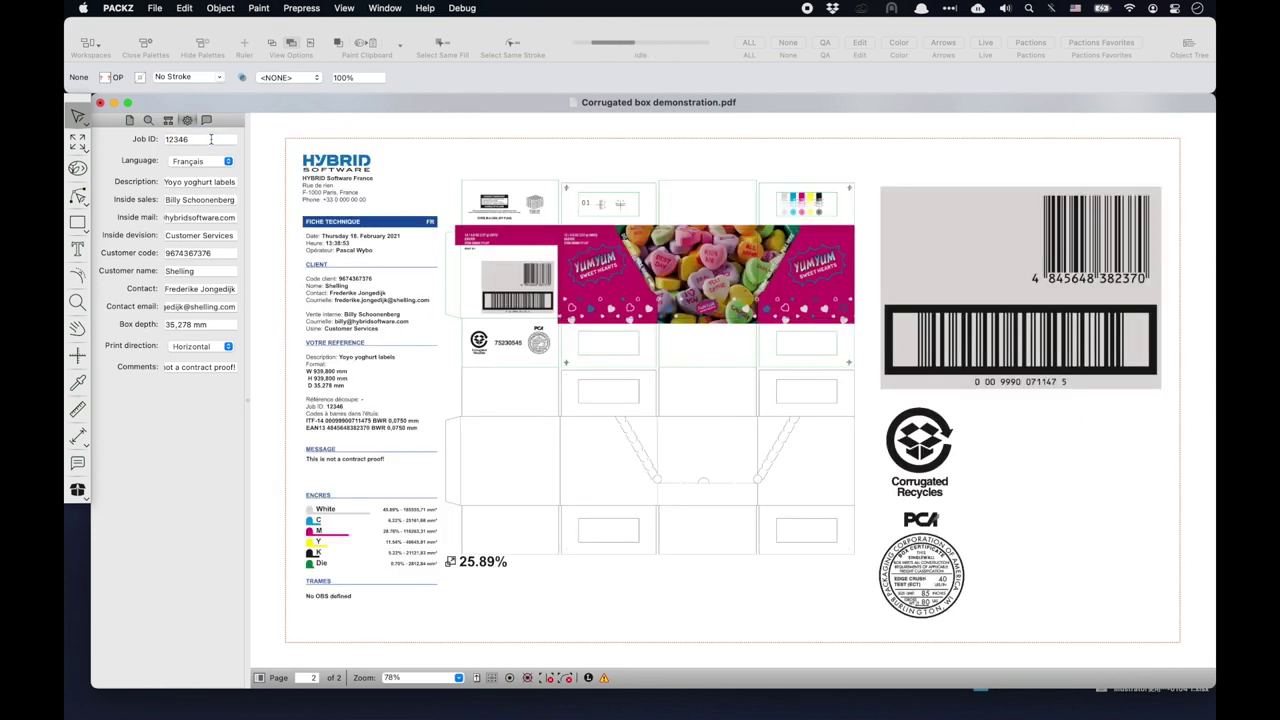
# Step: Switch the report's print direction to Vertical and back to Horizontal
pyautogui.click(226, 347)
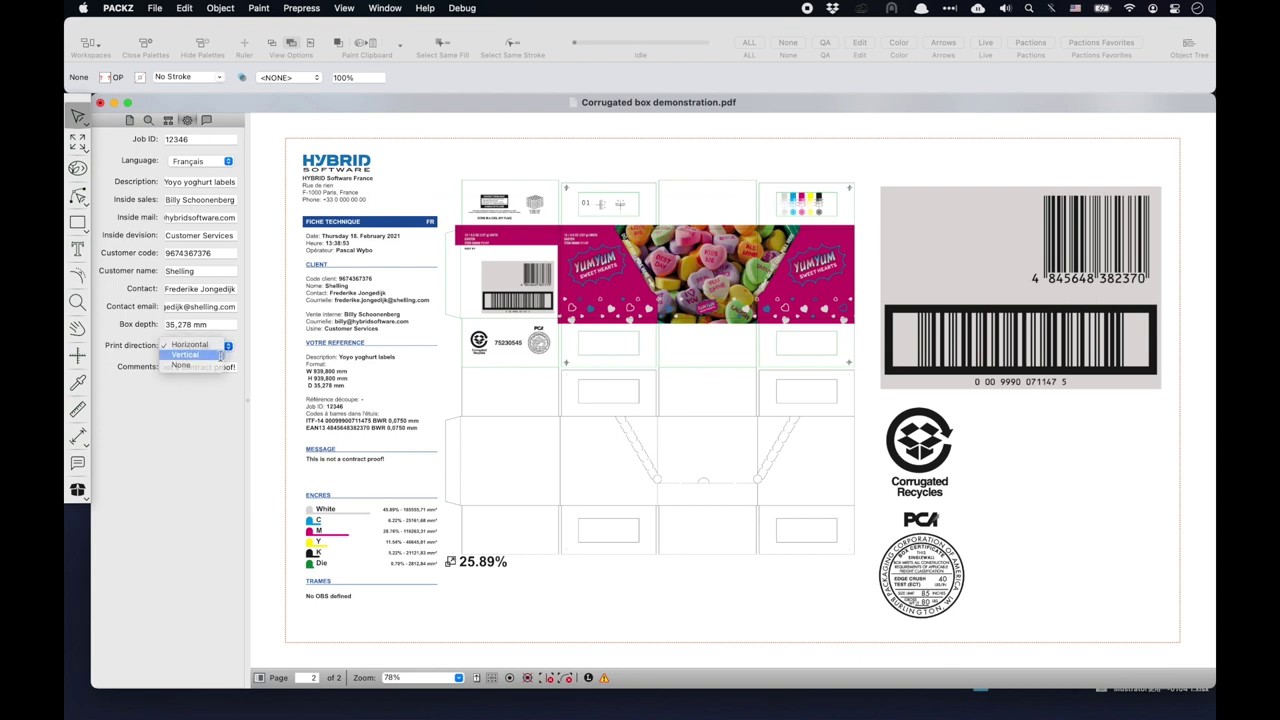
pyautogui.click(220, 355)
pyautogui.click(226, 347)
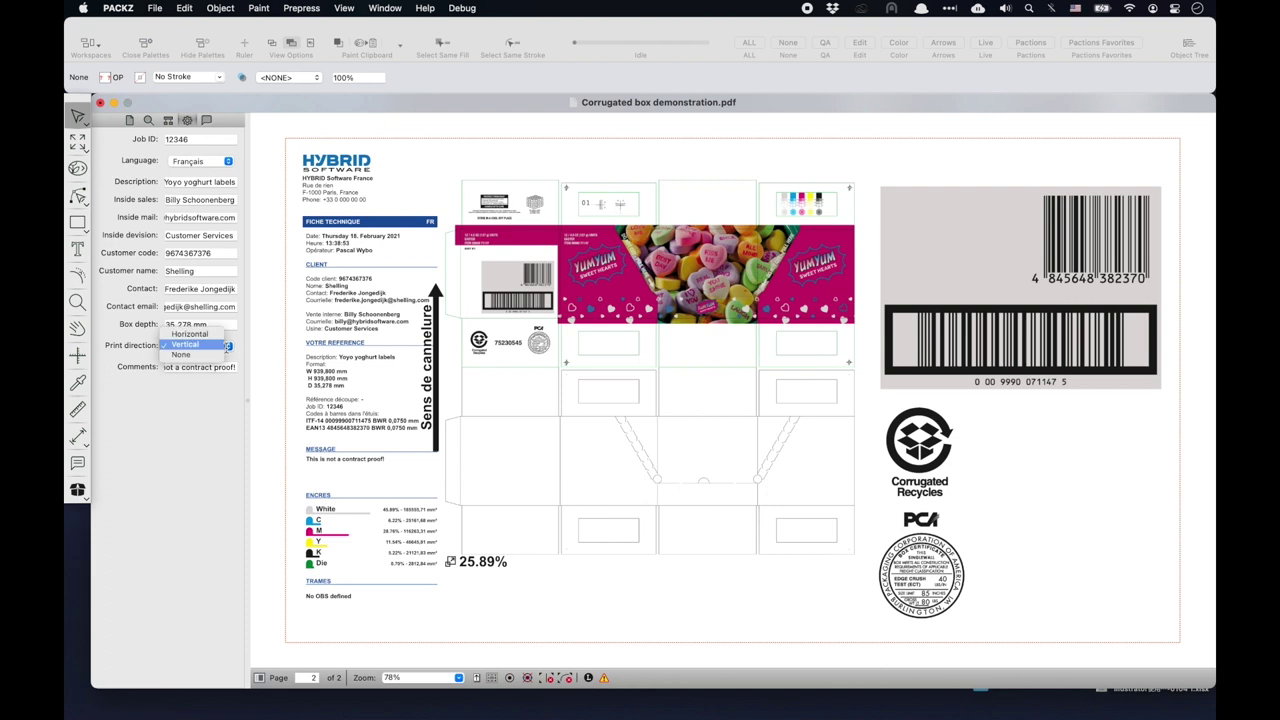
pyautogui.click(221, 335)
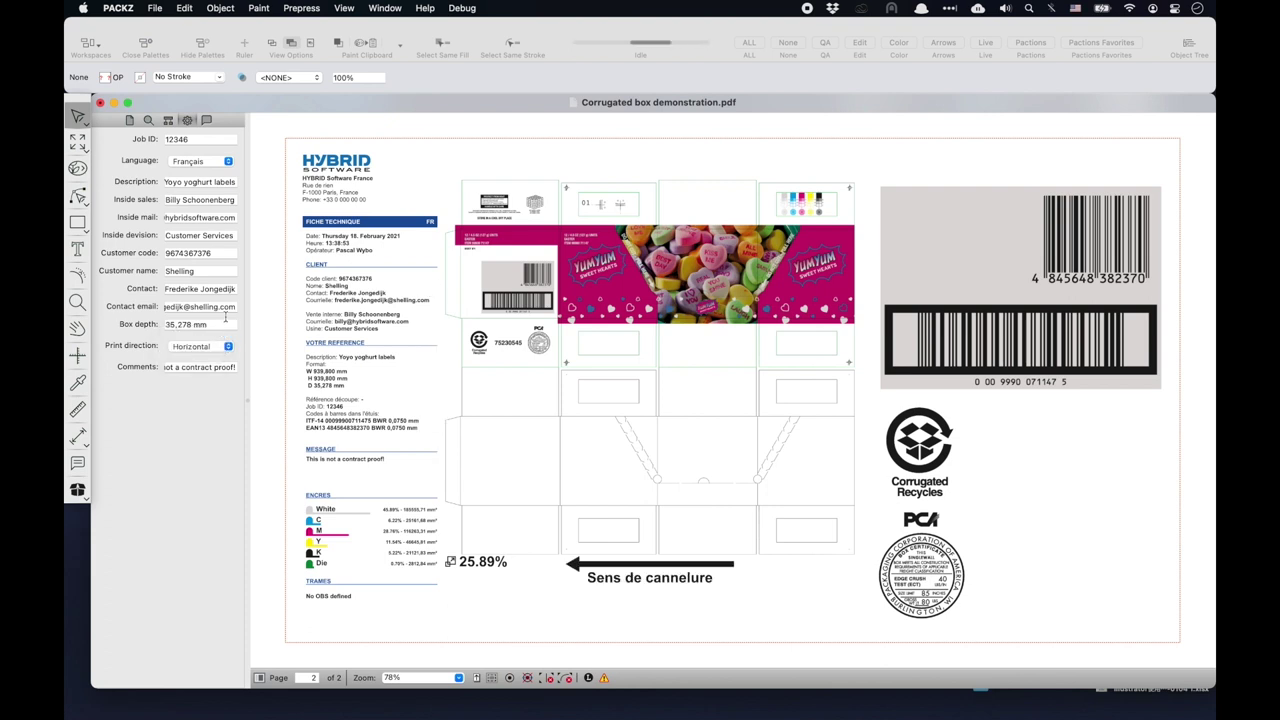
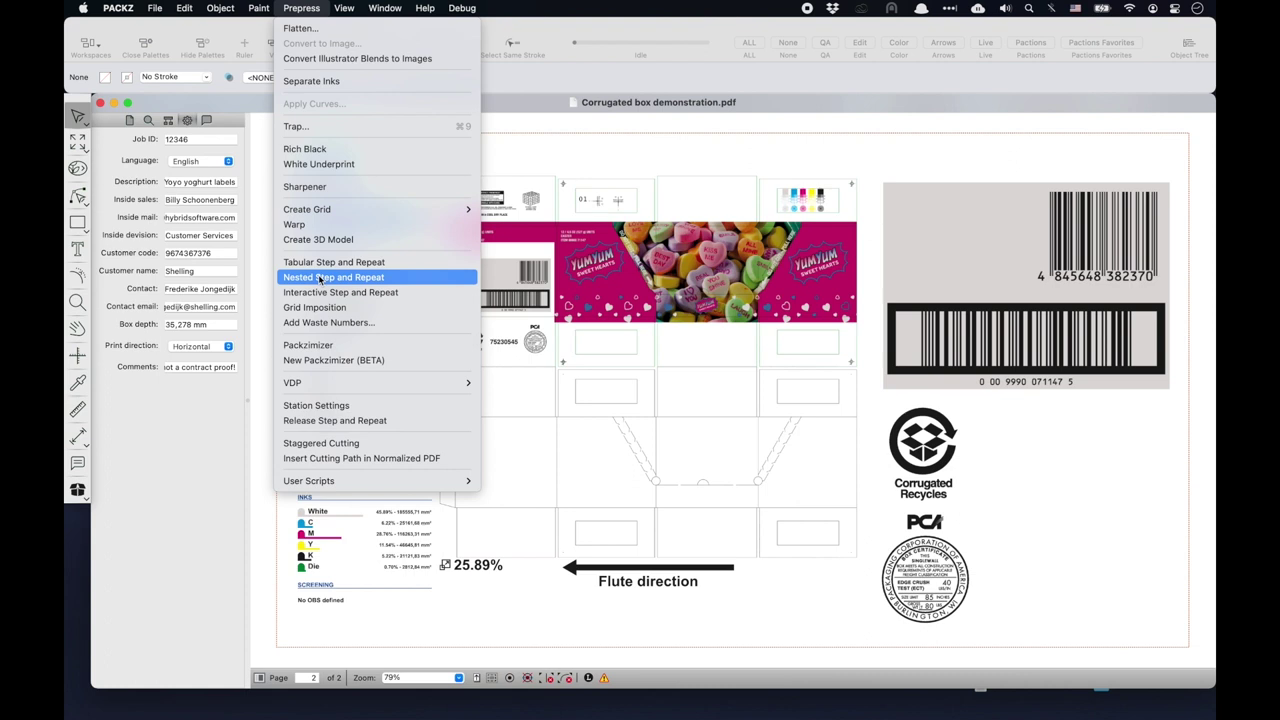
# Step: Start a nested step and repeat and configure its CFF2 import from disk with die holes preserved, LL - UR plate size and the Die separation
pyautogui.click(320, 280)
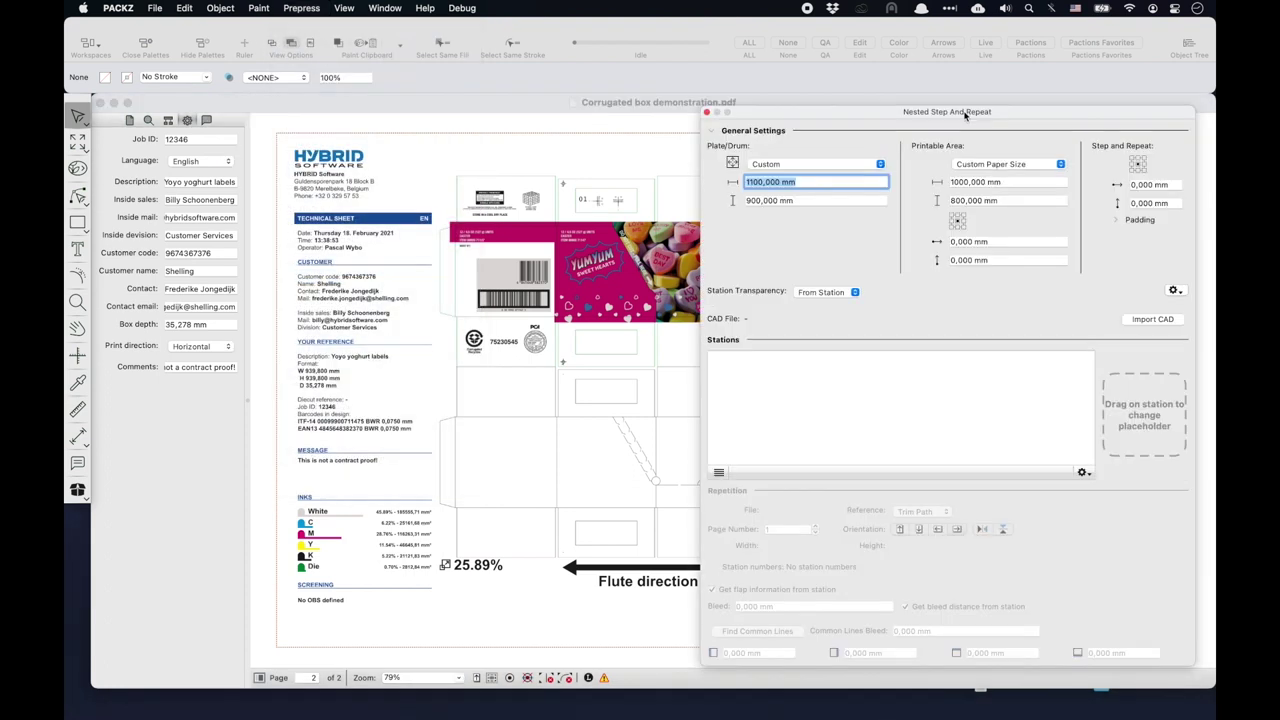
pyautogui.click(1152, 321)
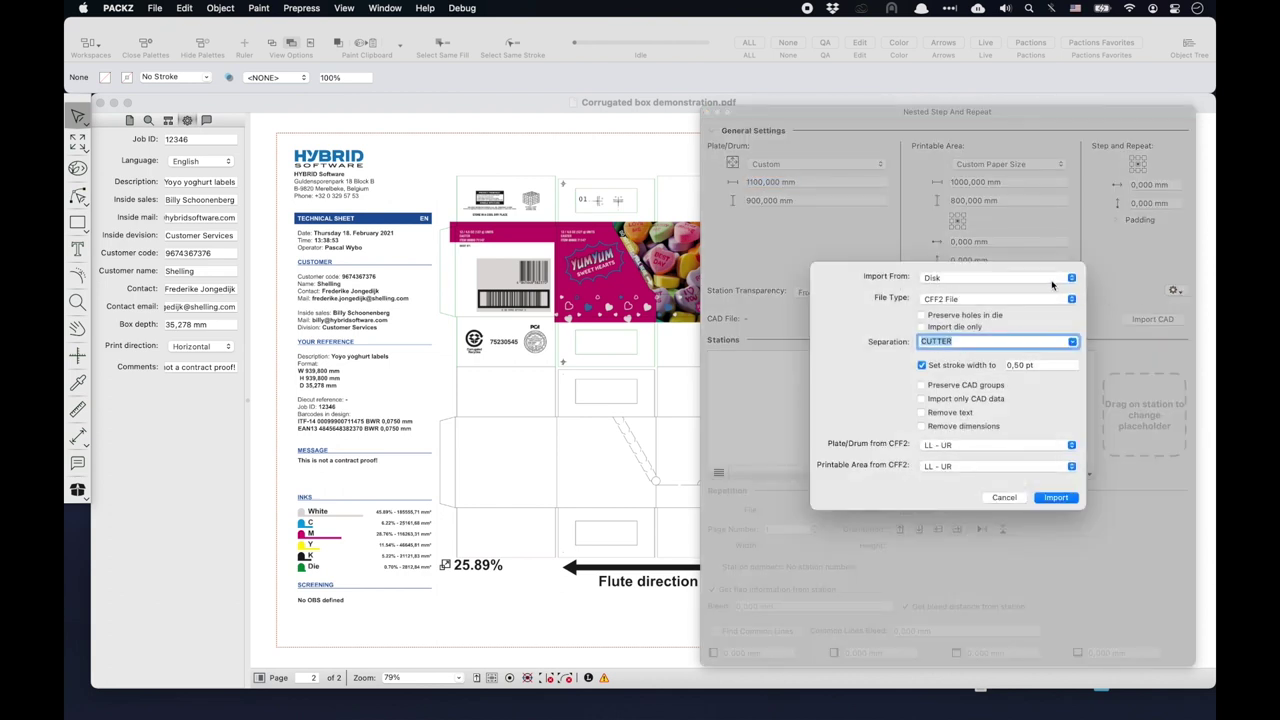
pyautogui.click(1052, 286)
pyautogui.click(1052, 286)
pyautogui.click(926, 447)
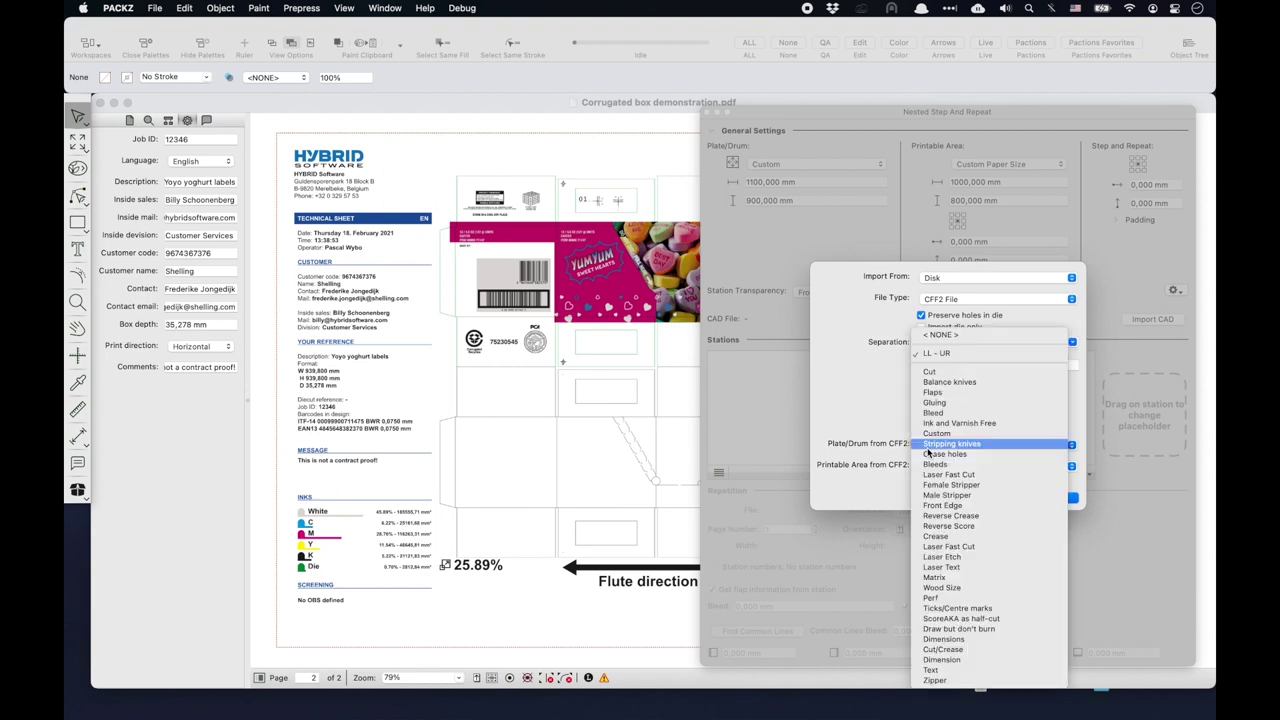
pyautogui.click(980, 354)
pyautogui.click(1072, 342)
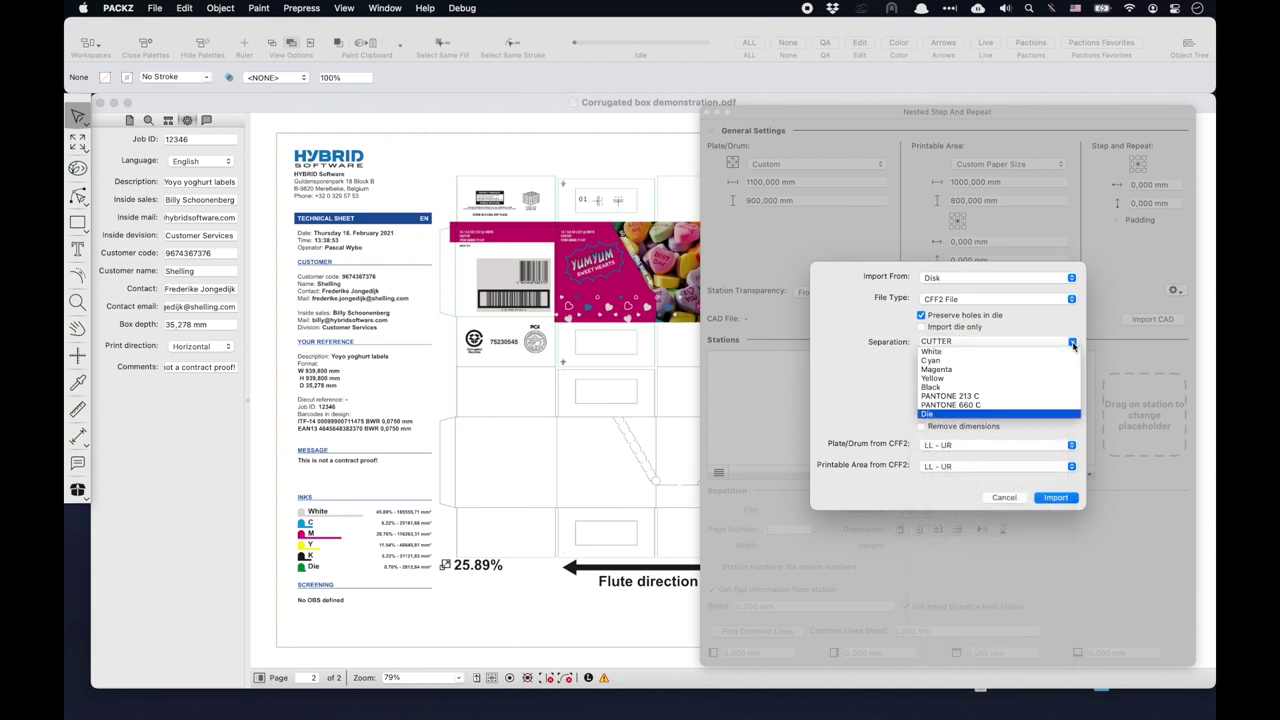
pyautogui.click(1023, 414)
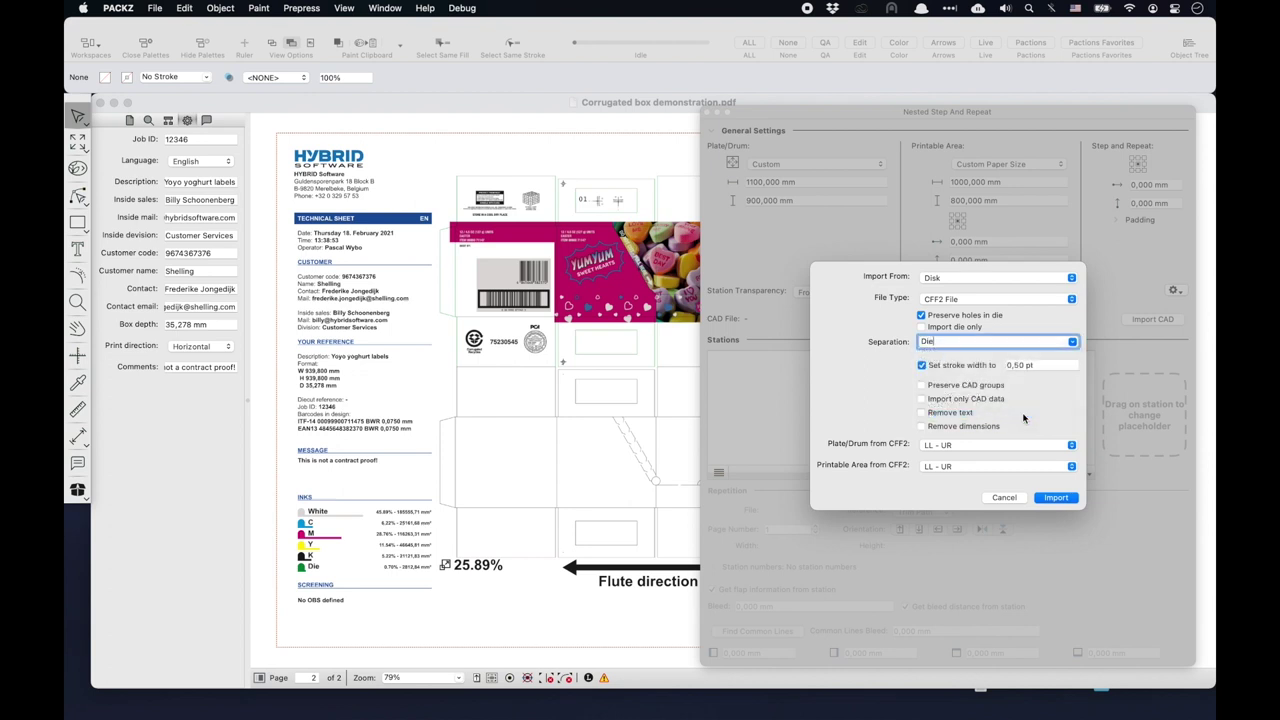
# Step: Import the die layout Corrugated box_snr.cf2 with the chosen CFF2 settings
pyautogui.click(1056, 497)
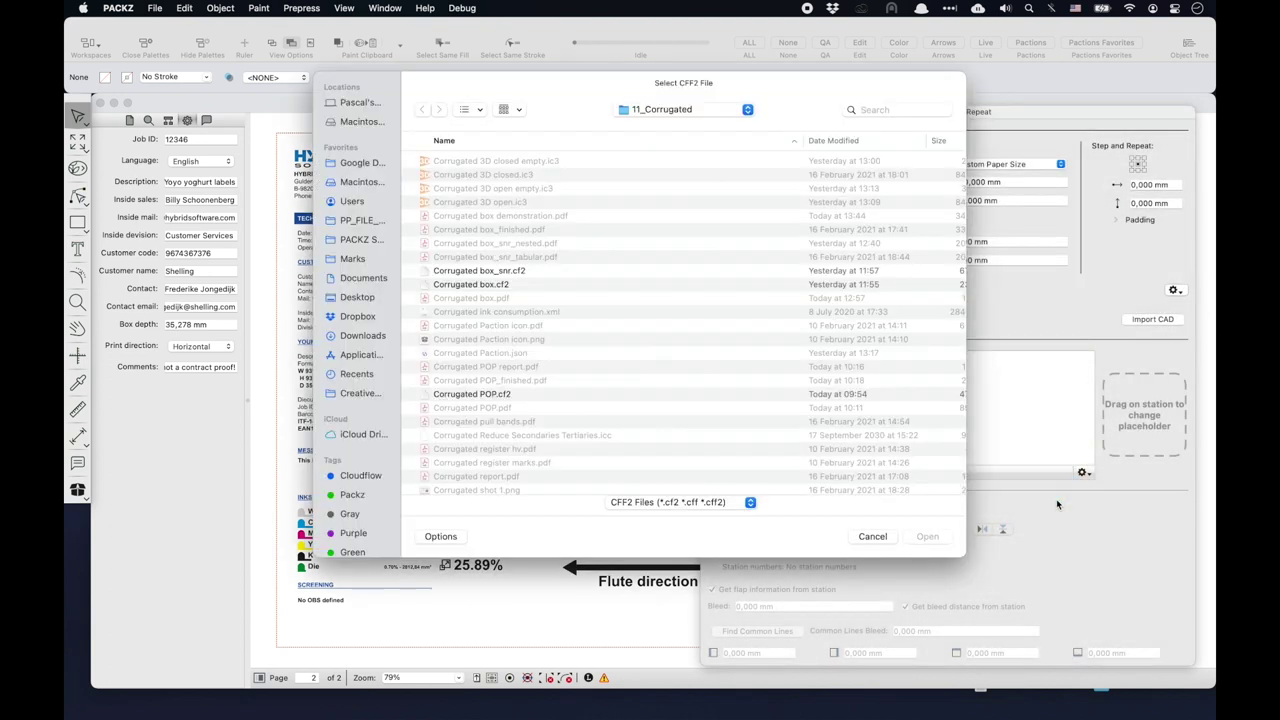
pyautogui.click(518, 270)
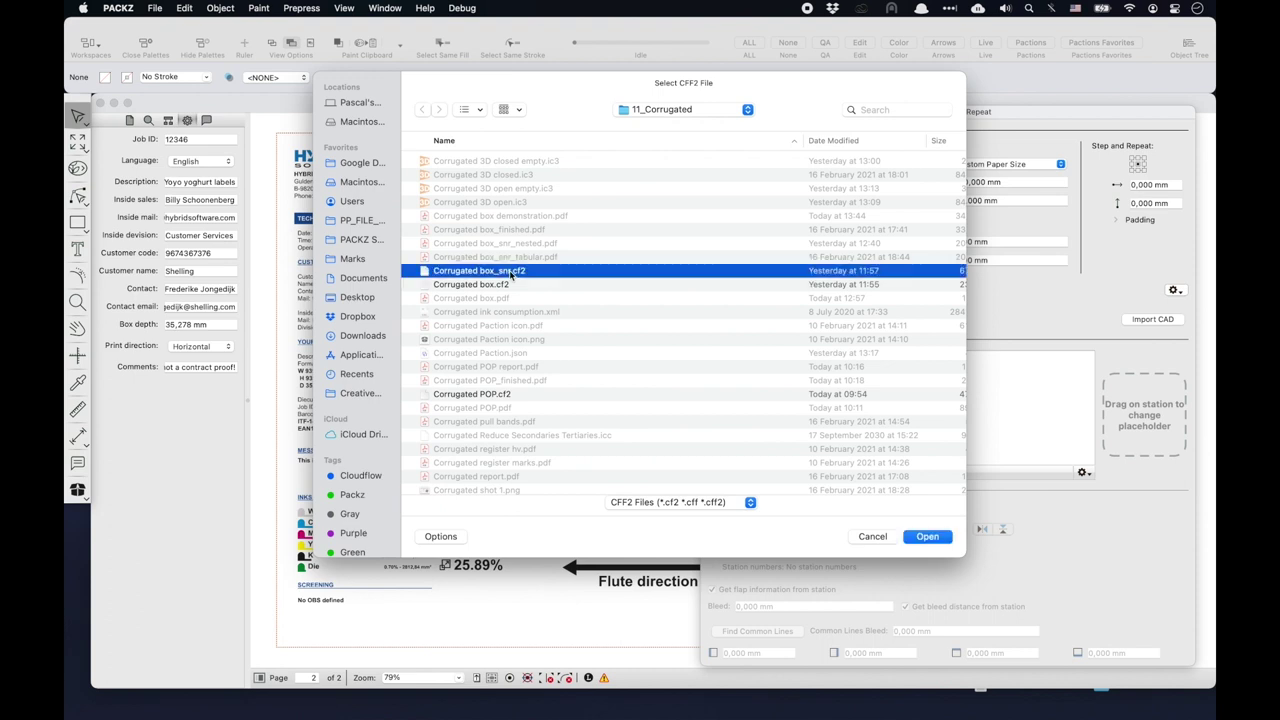
pyautogui.click(941, 541)
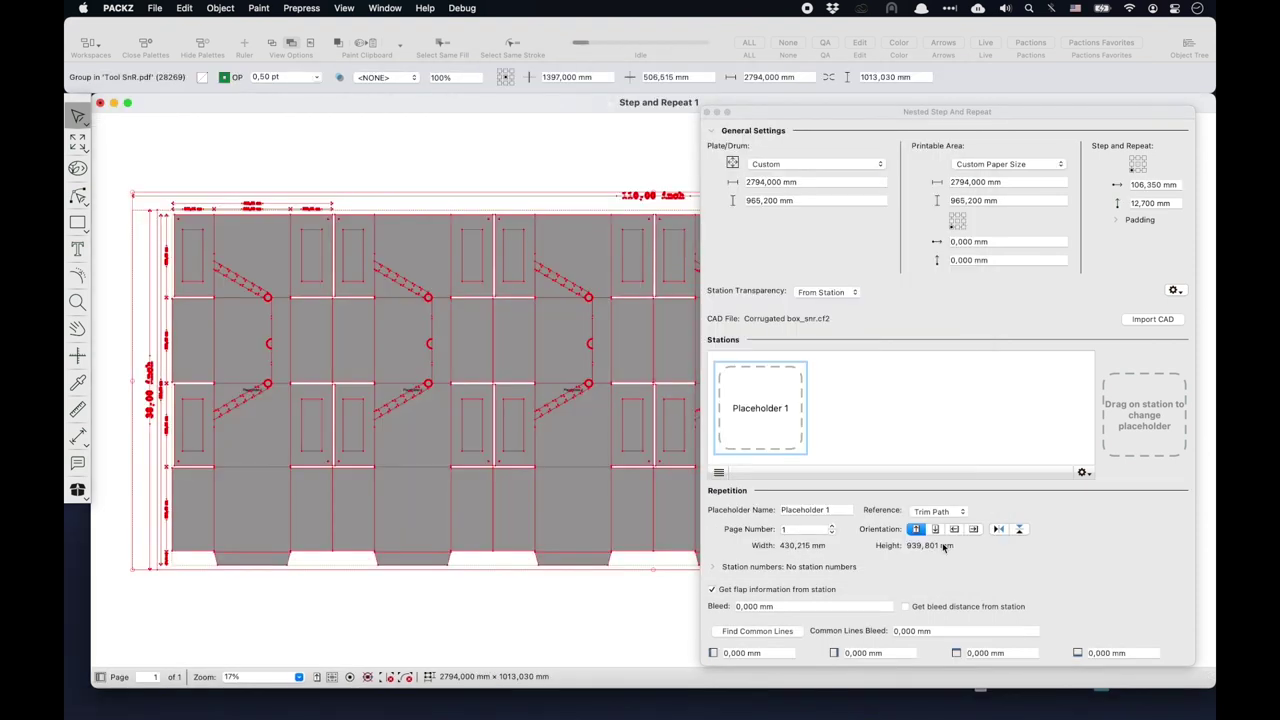
# Step: Replace station Placeholder 1 with page 1 of Corrugated box demonstration.pdf
pyautogui.click(769, 411)
pyautogui.doubleClick(769, 410)
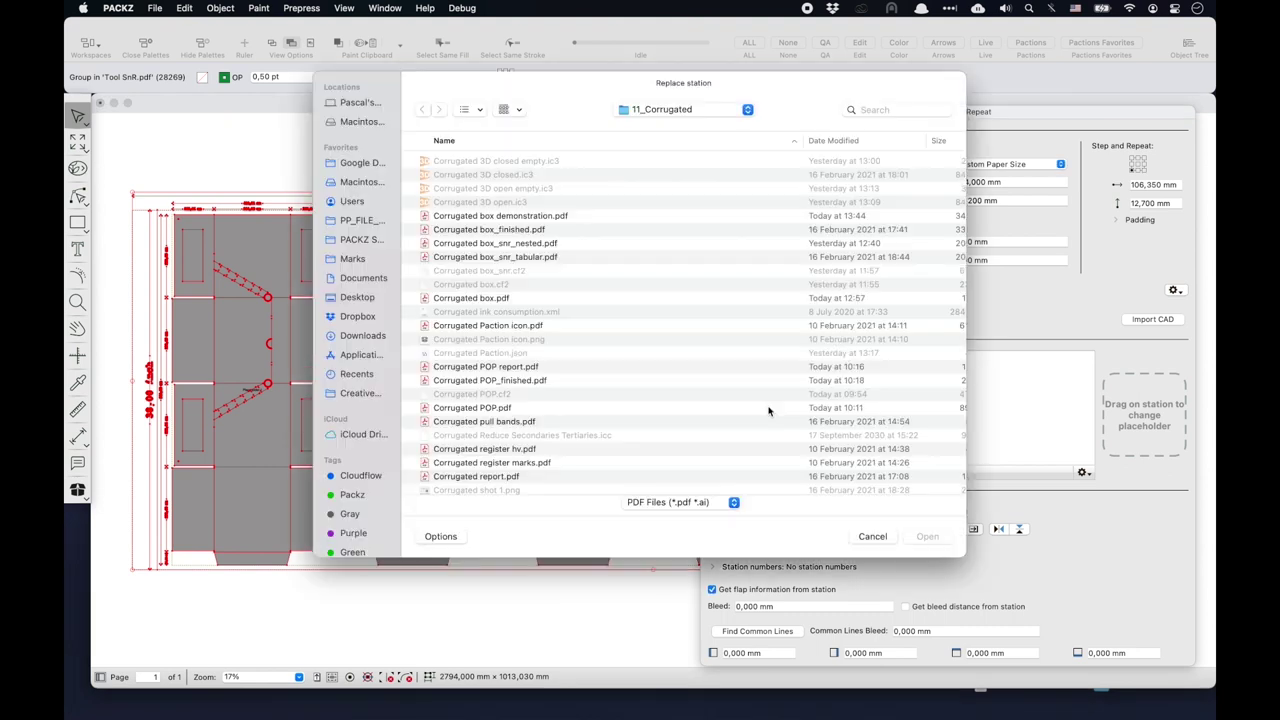
pyautogui.click(542, 216)
pyautogui.click(920, 537)
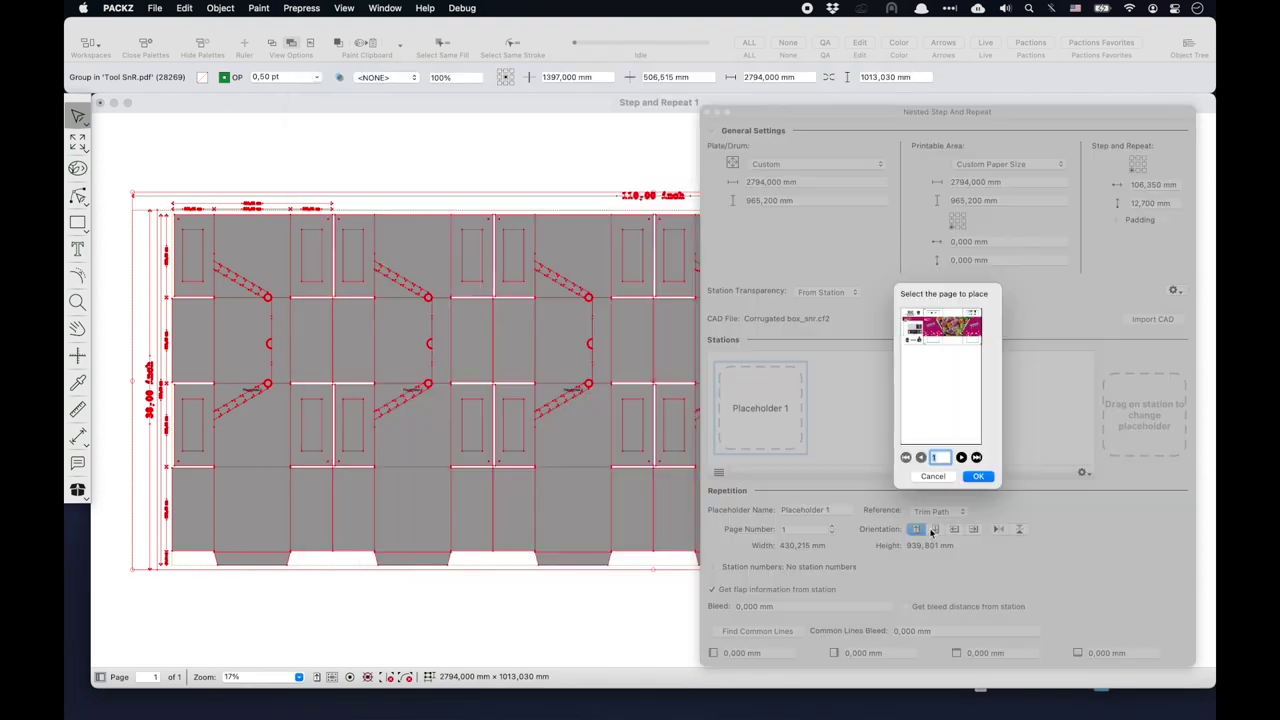
pyautogui.click(977, 476)
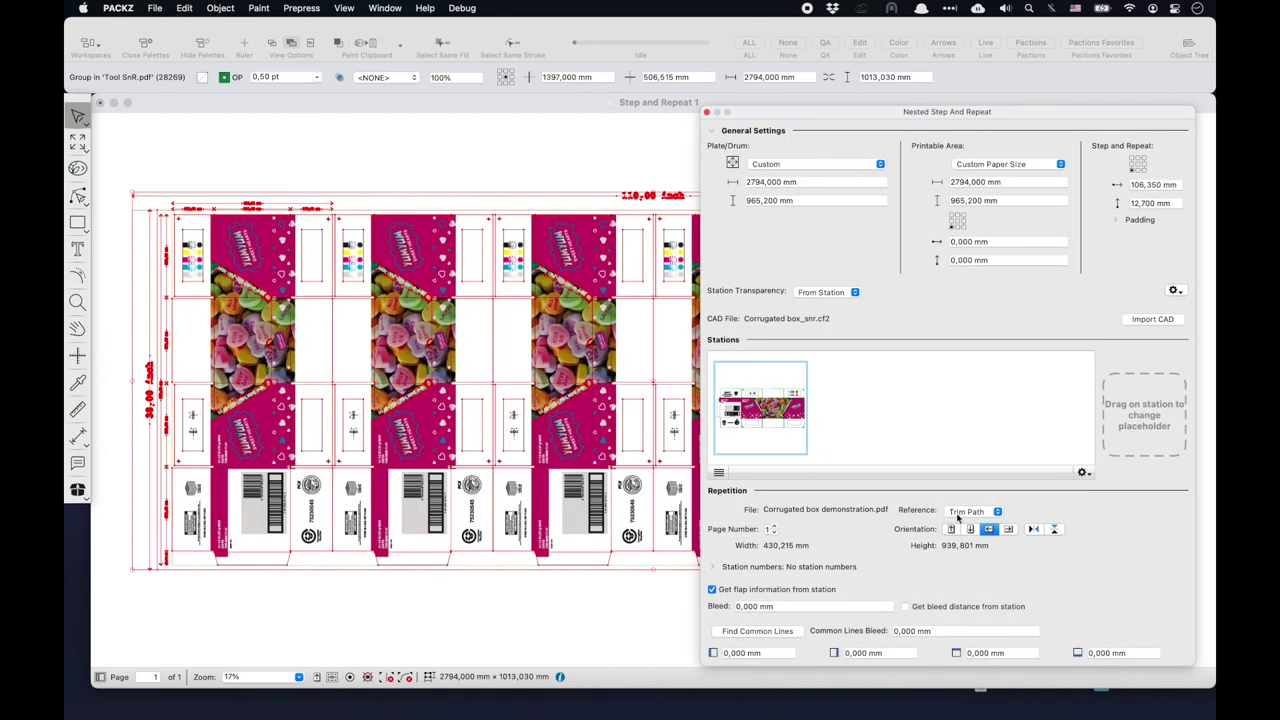
# Step: Generate station numbers for the step-and-repeat layout and inspect the numbers on the second and third boxes in the row
pyautogui.click(714, 131)
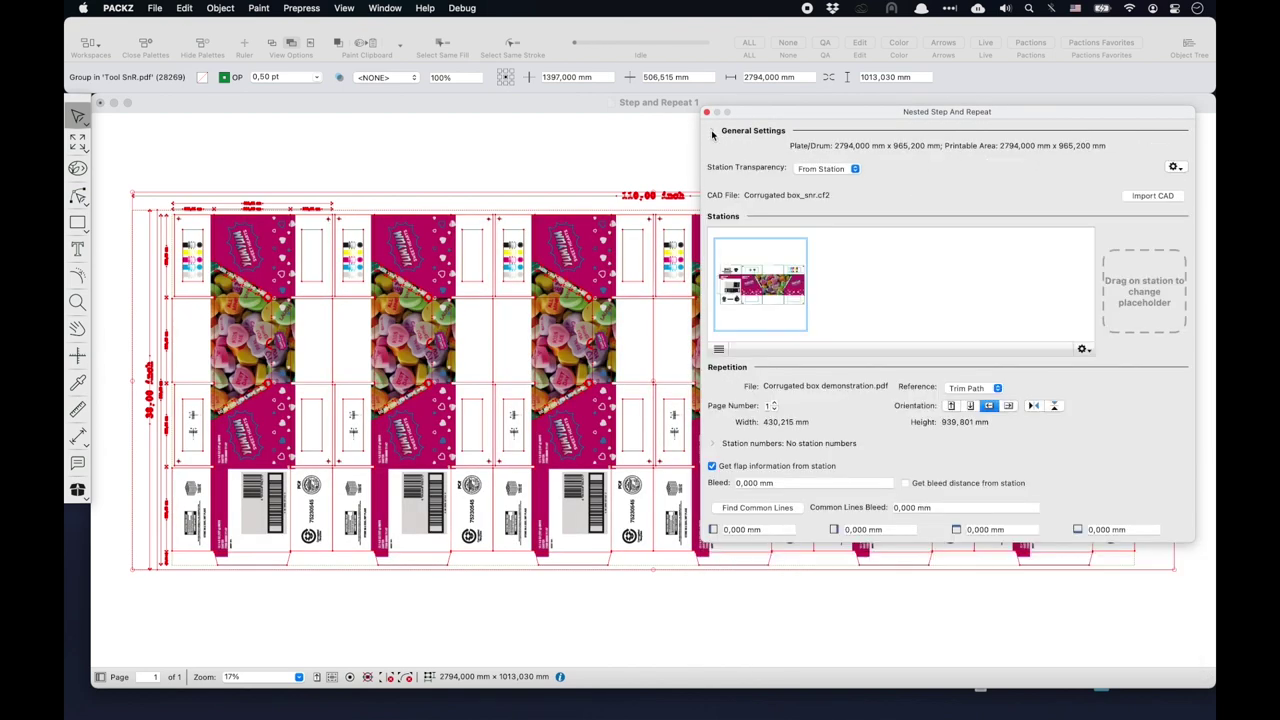
pyautogui.click(714, 444)
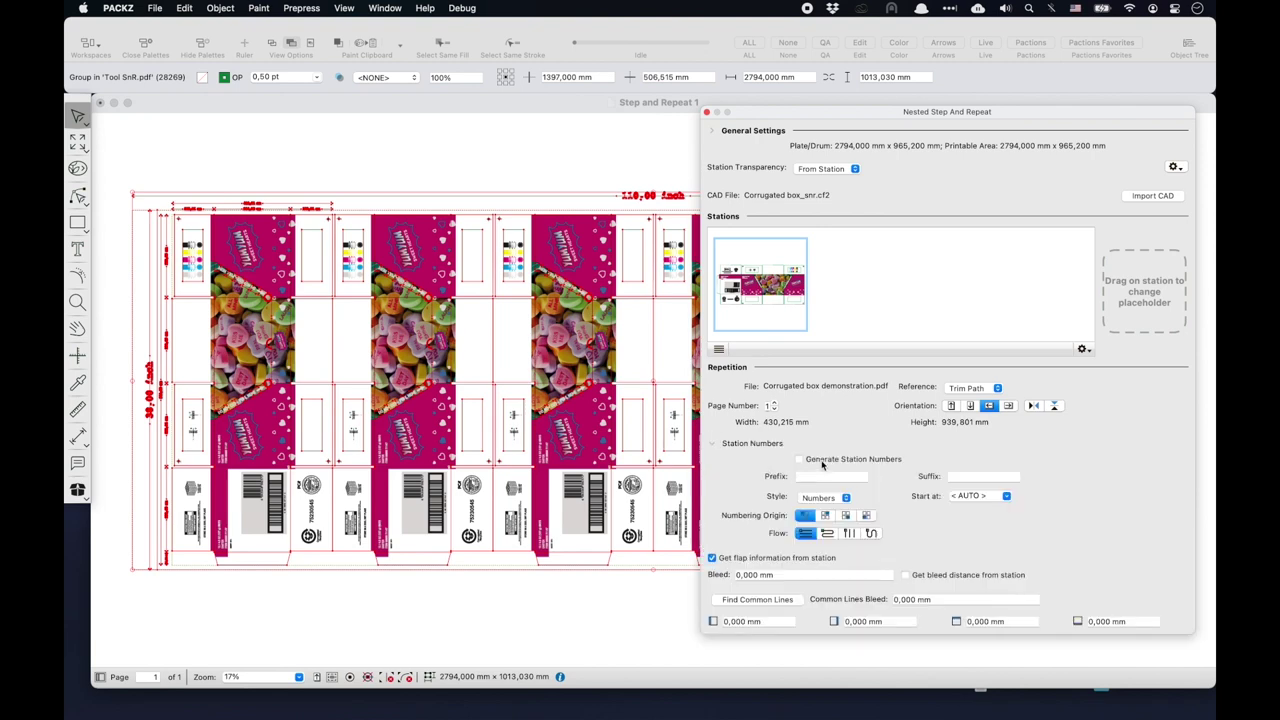
pyautogui.click(822, 460)
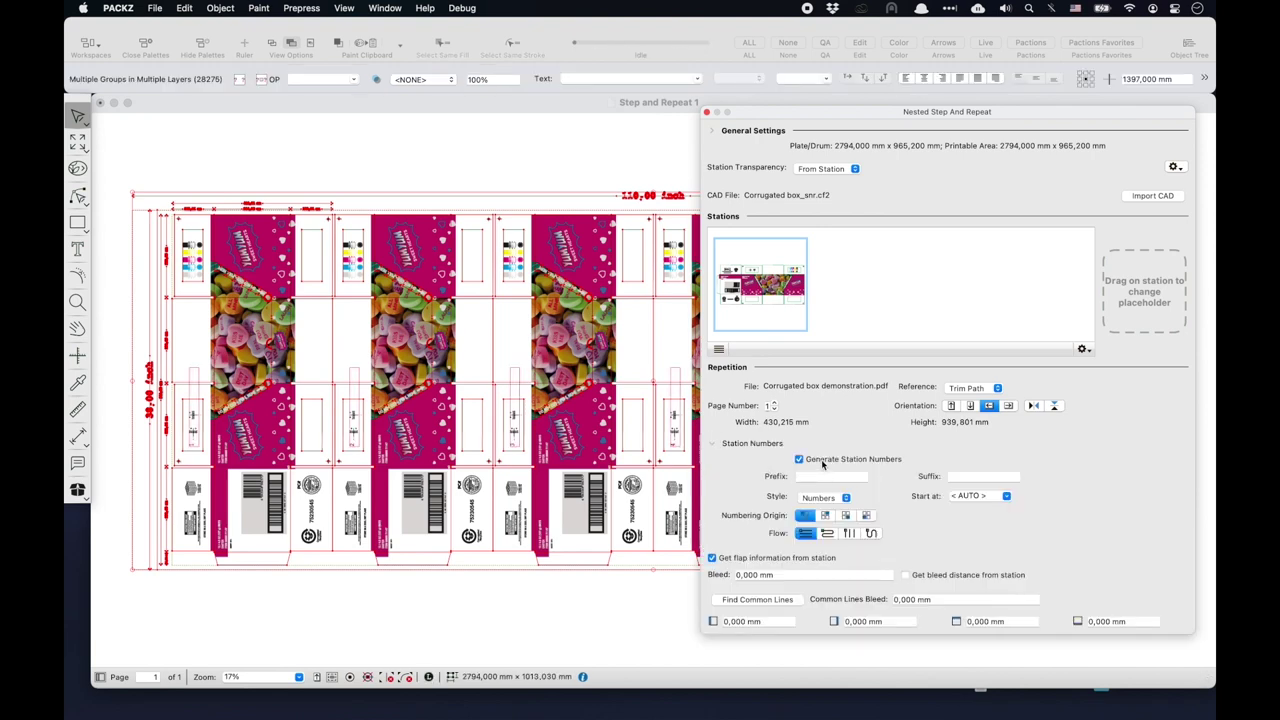
pyautogui.click(414, 366)
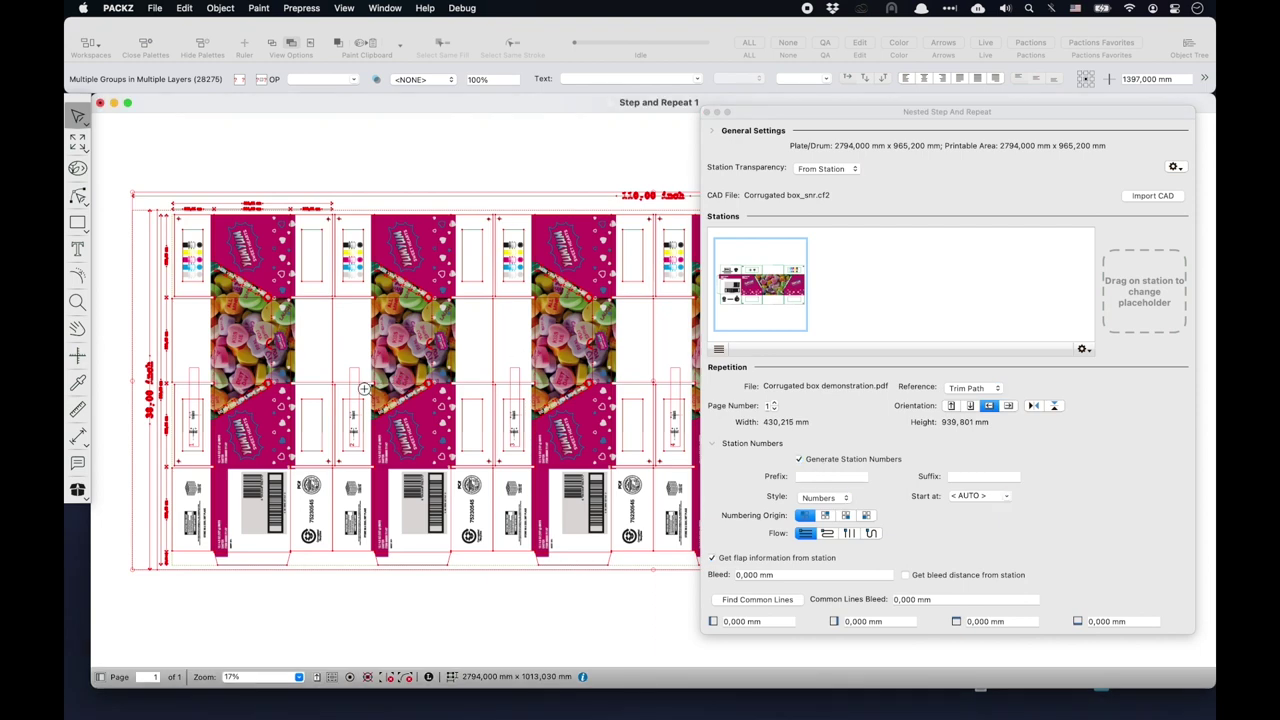
pyautogui.moveTo(348, 410); pyautogui.dragTo(419, 465)
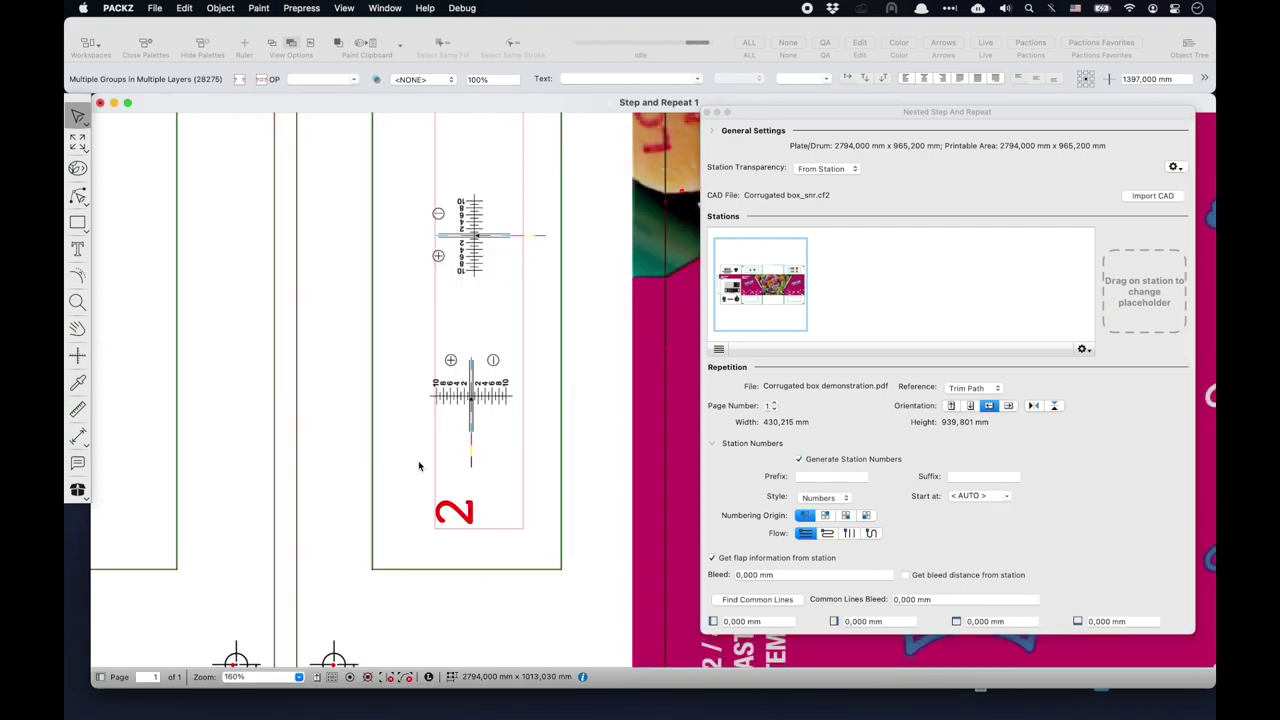
pyautogui.press('super+0')
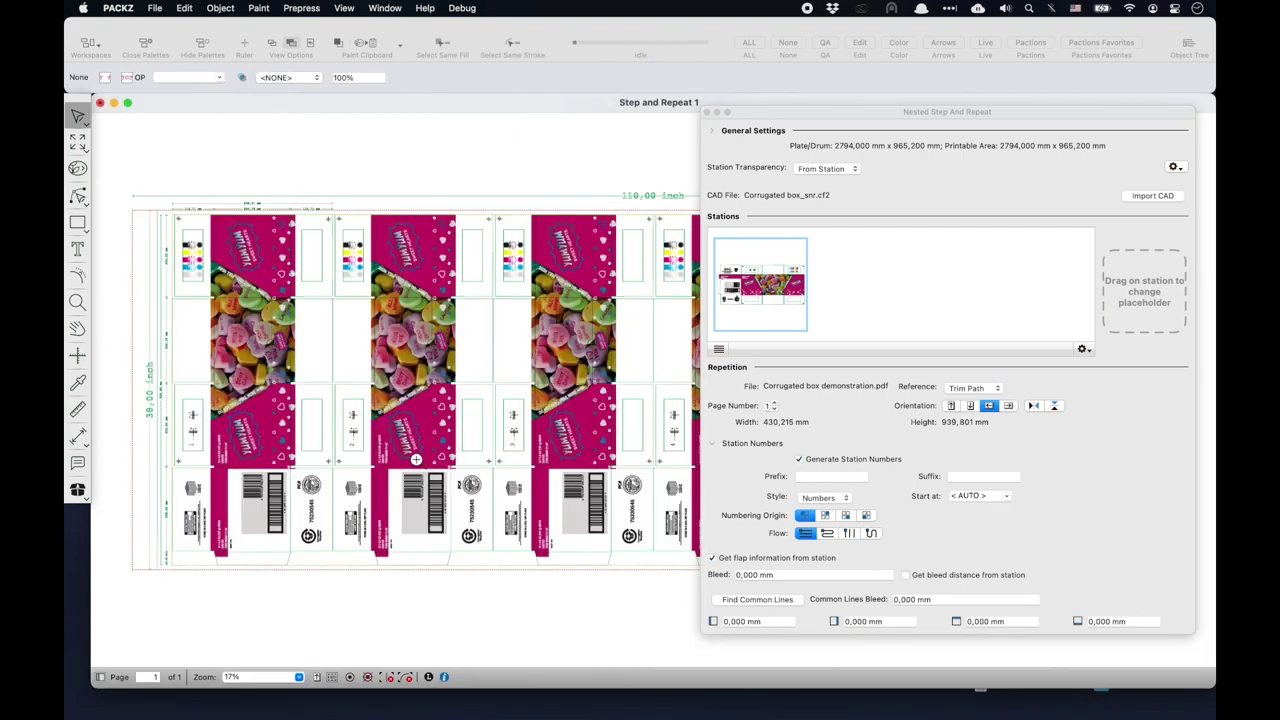
pyautogui.moveTo(470, 405); pyautogui.dragTo(549, 460)
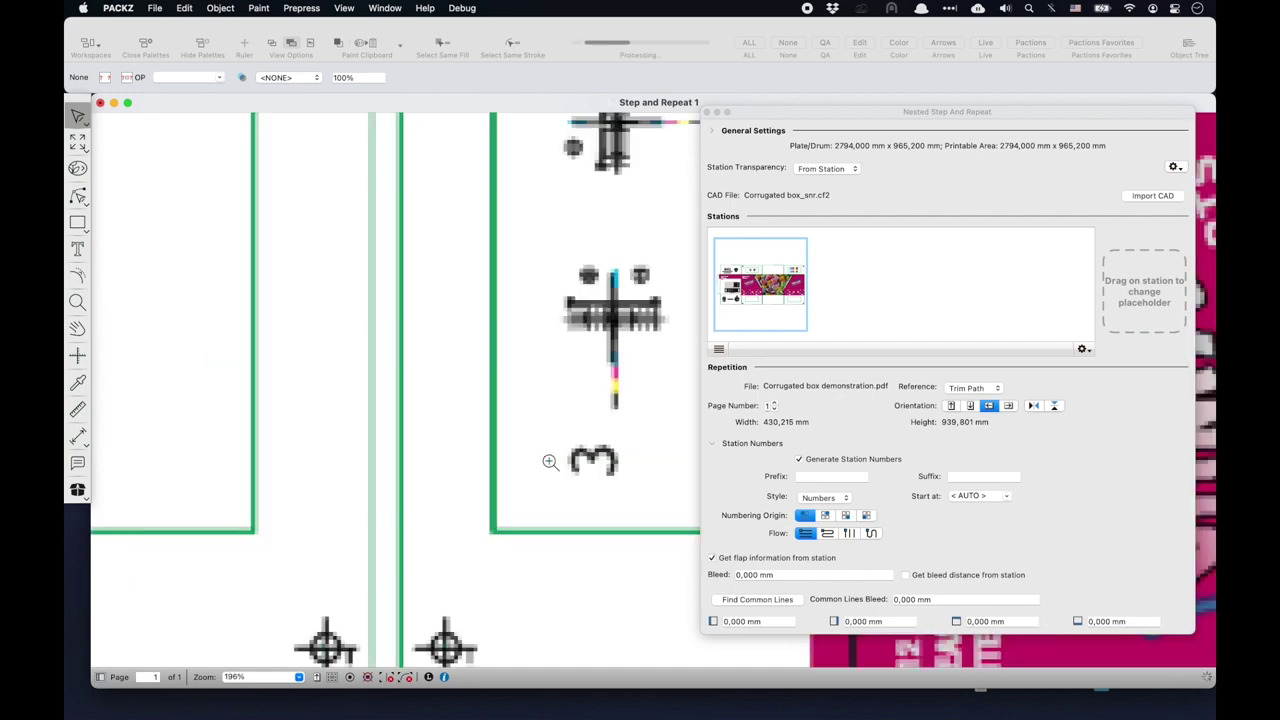
pyautogui.press('super+0')
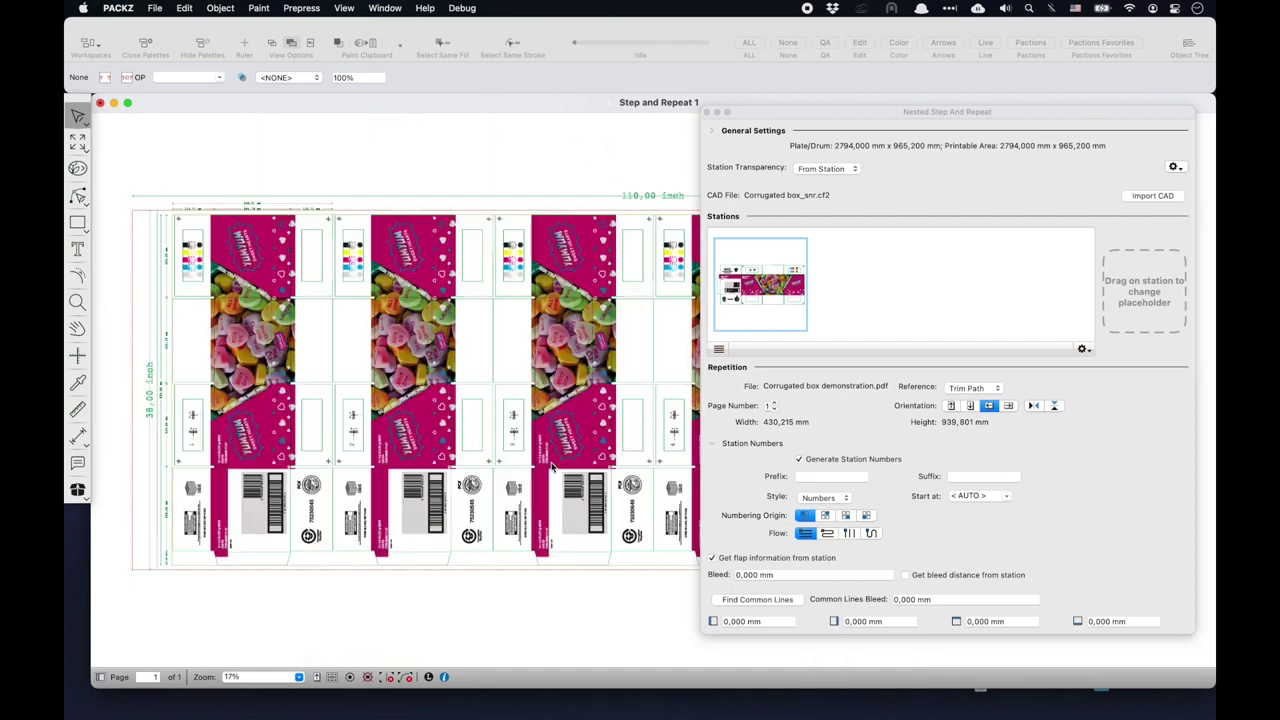
# Step: Set the stations' bleed to 10 mm while viewing the upper edge of a box's artwork
pyautogui.moveTo(509, 194); pyautogui.dragTo(641, 281)
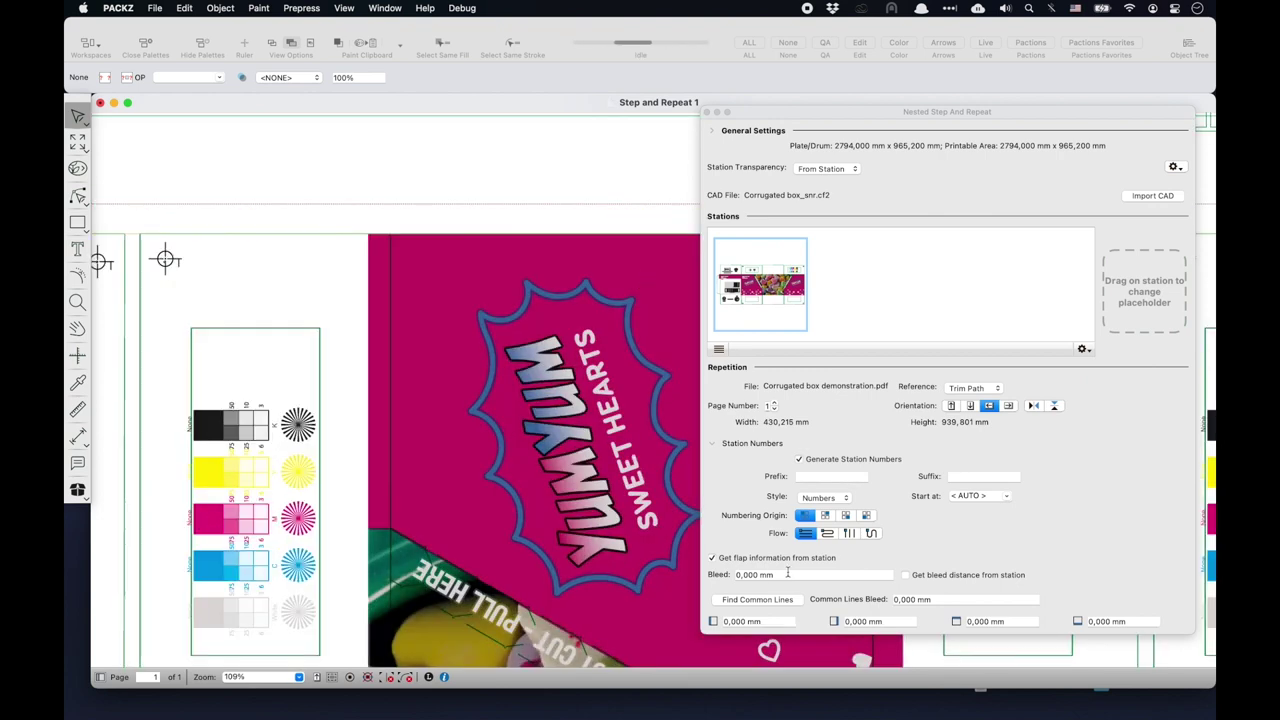
pyautogui.click(748, 574)
pyautogui.tripleClick(748, 574)
pyautogui.write('10')
pyautogui.press('Tab')
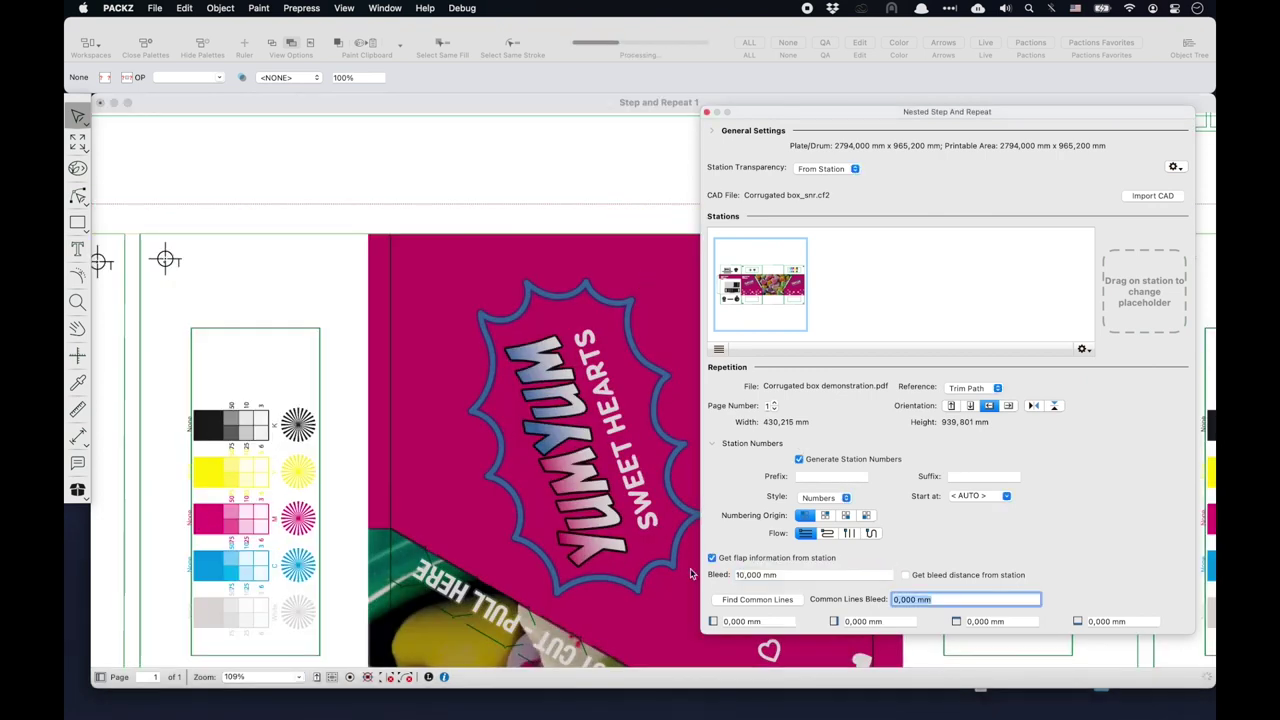
# Step: Set the common lines bleed to 10 mm and close the nested step-and-repeat settings
pyautogui.write('10')
pyautogui.press('Return')
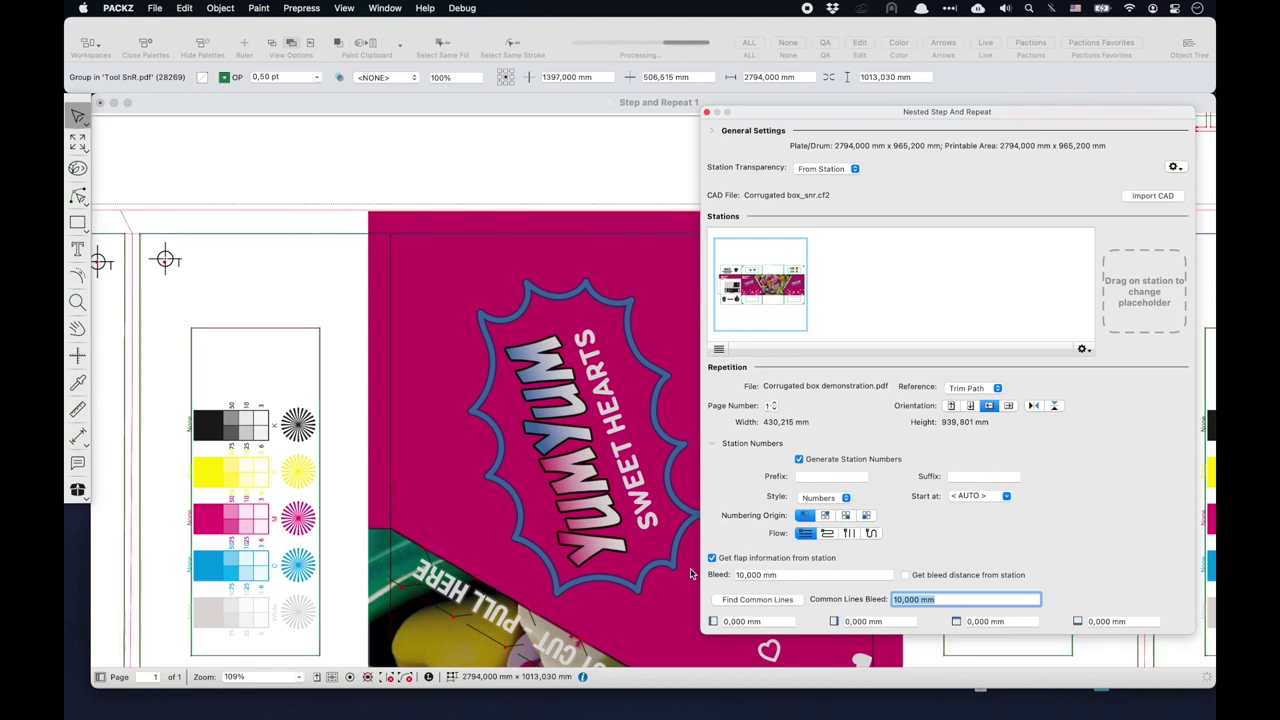
pyautogui.click(708, 112)
# Step: Place the mark Corrugated pull bands.pdf on the current page, preserving layers, and inspect the band beside the first box's upper corner
pyautogui.click(152, 7)
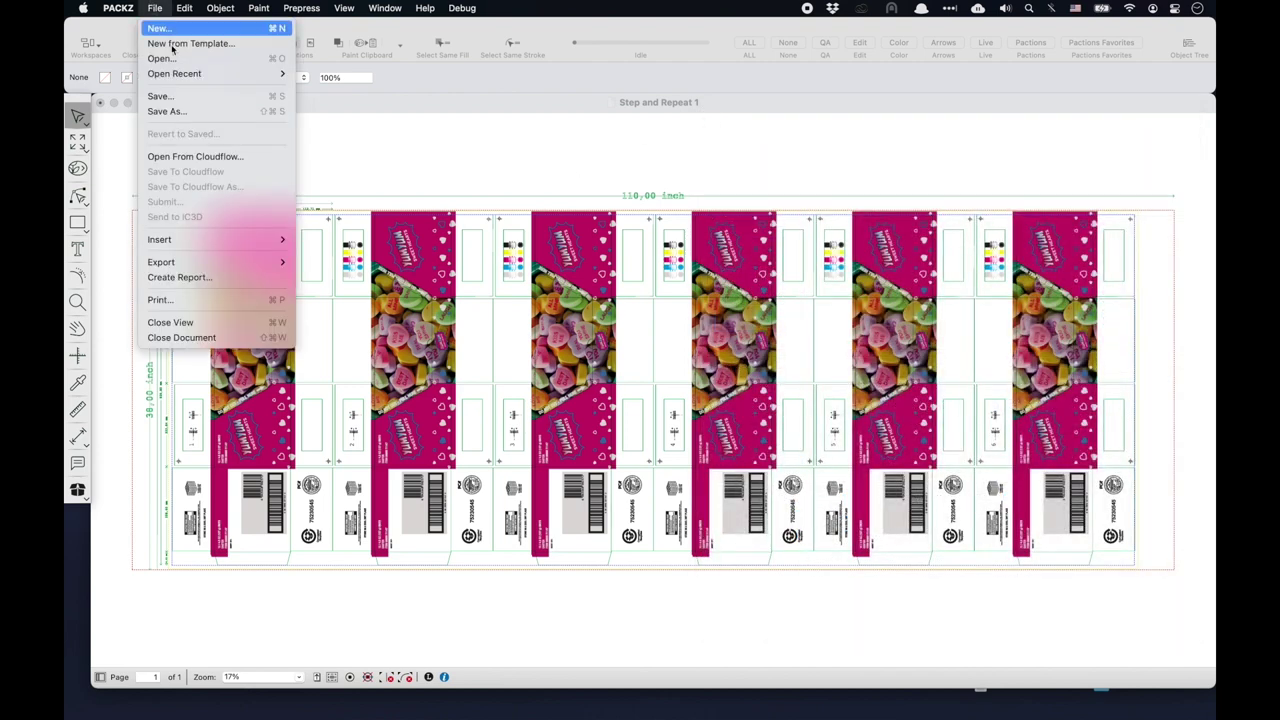
pyautogui.moveTo(210, 247)
pyautogui.click(314, 254)
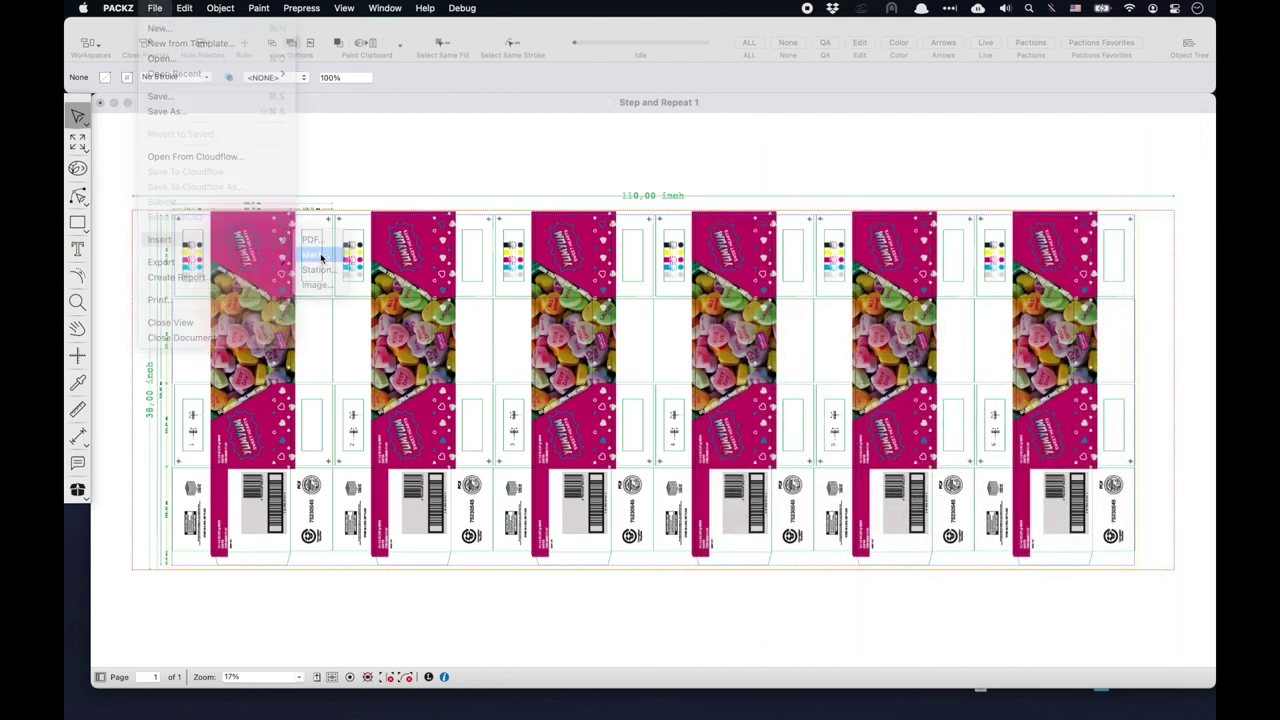
pyautogui.write('pul')
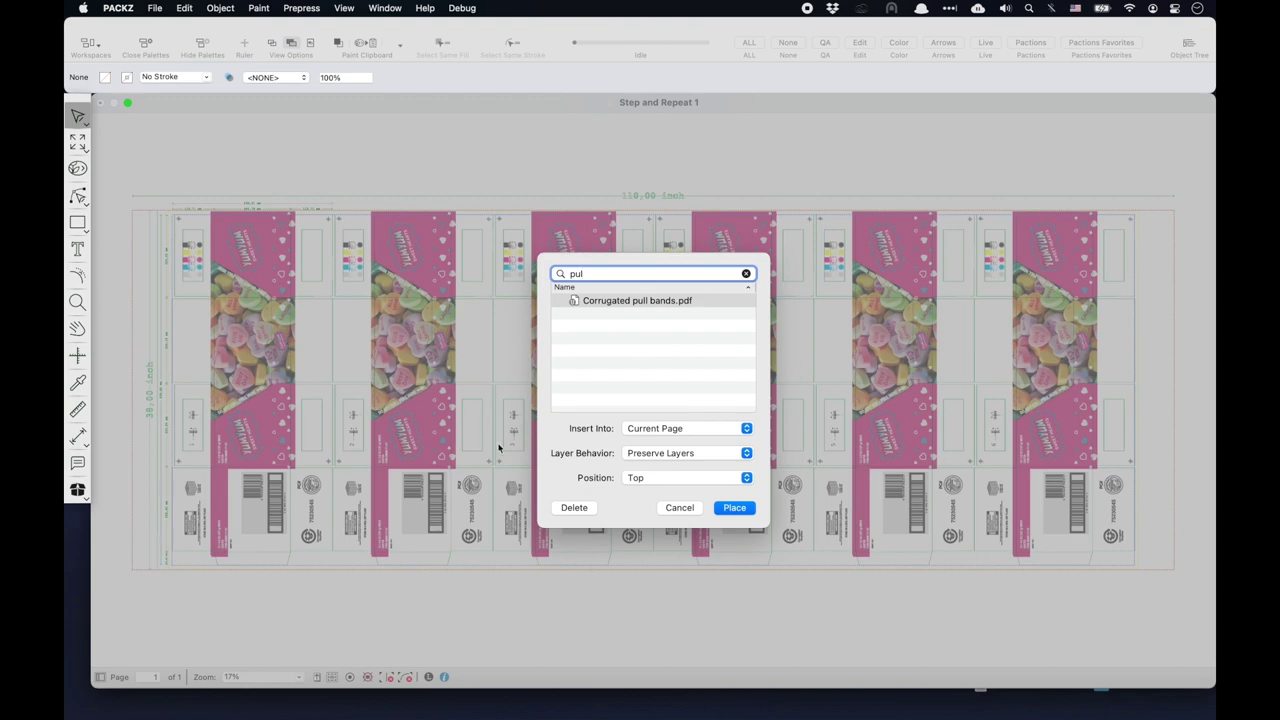
pyautogui.click(734, 507)
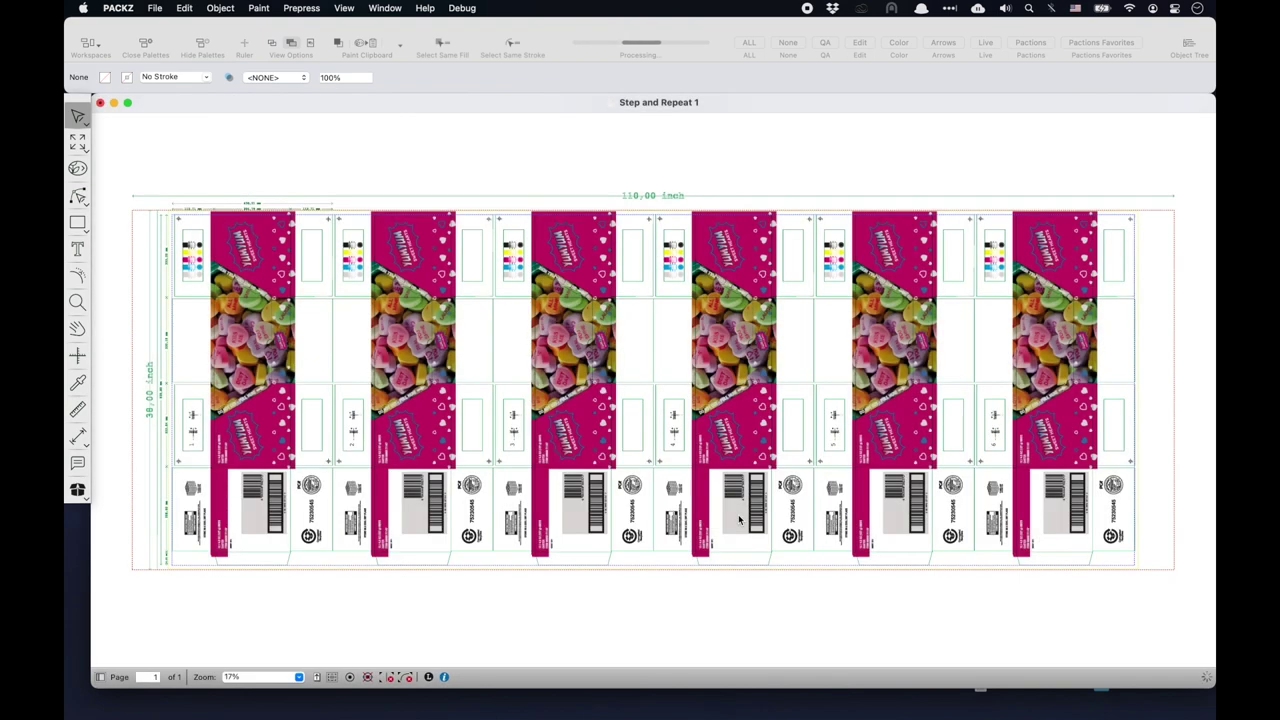
pyautogui.moveTo(127, 166); pyautogui.dragTo(254, 286)
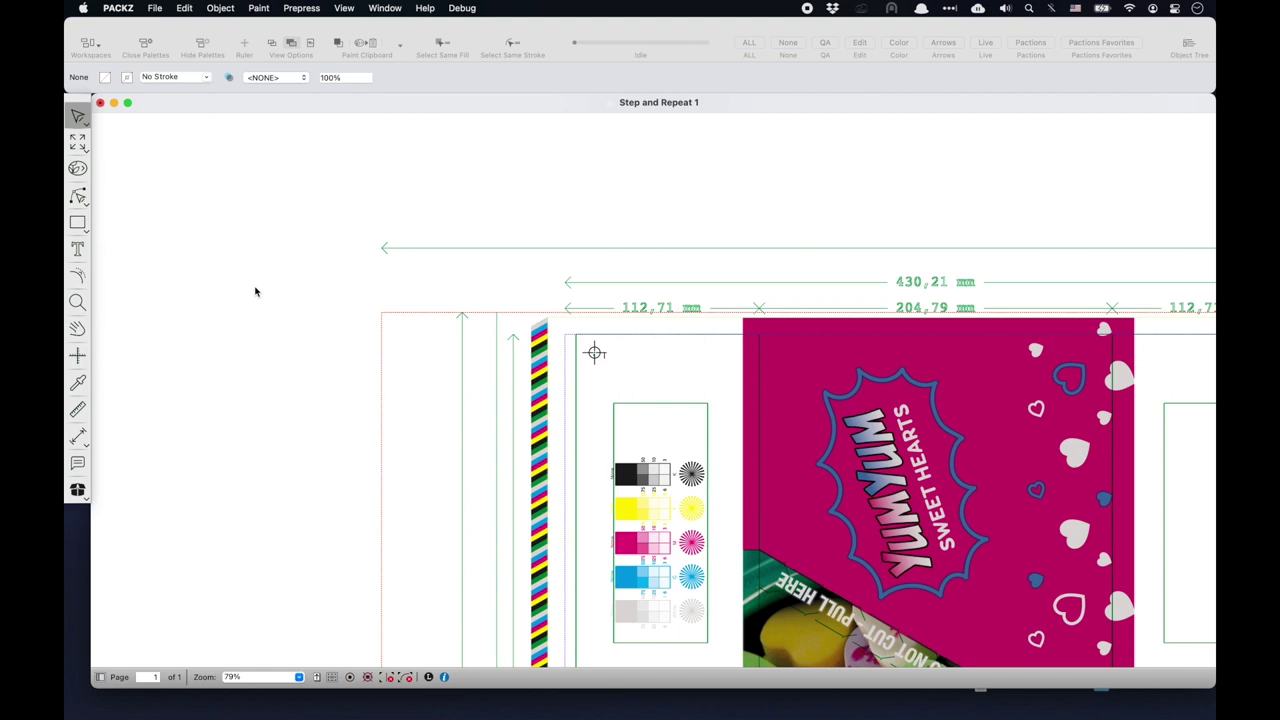
# Step: Submit the step-and-repeat layout using the Barberan Jetmaster Digital workflow with the Cardboard inktjet input, and close the kiosk
pyautogui.click(156, 8)
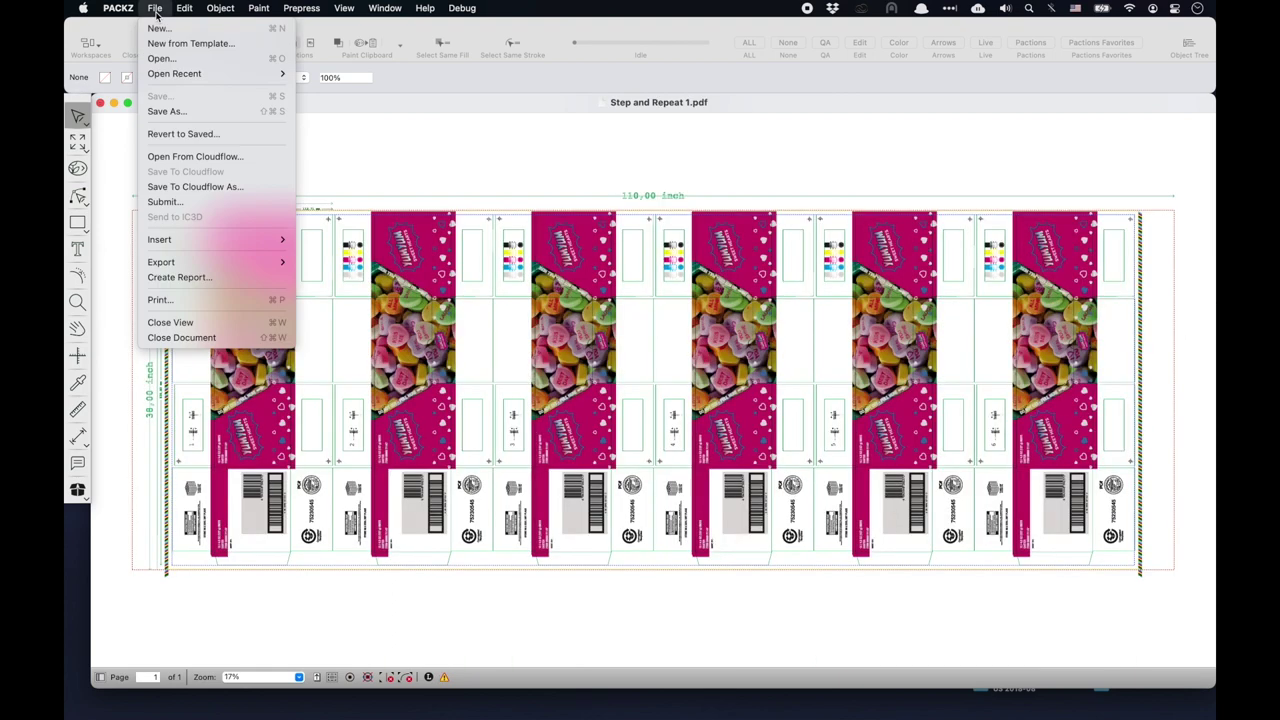
pyautogui.click(165, 201)
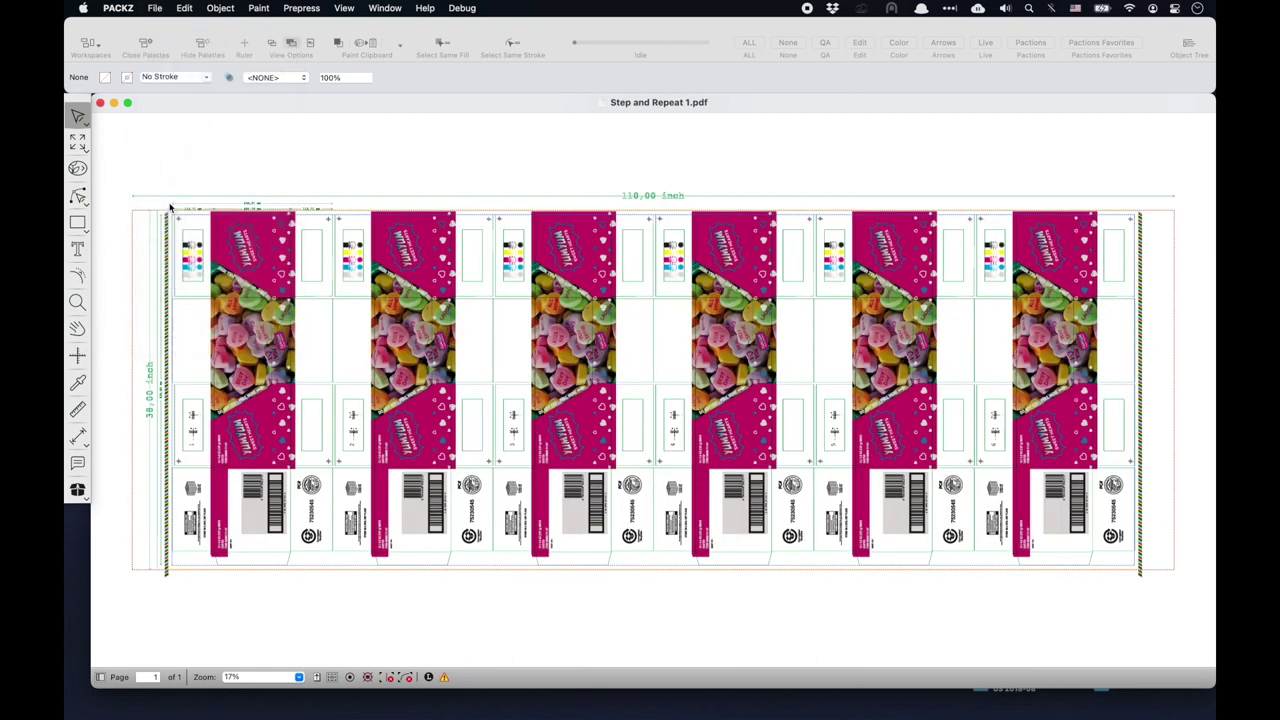
pyautogui.click(603, 408)
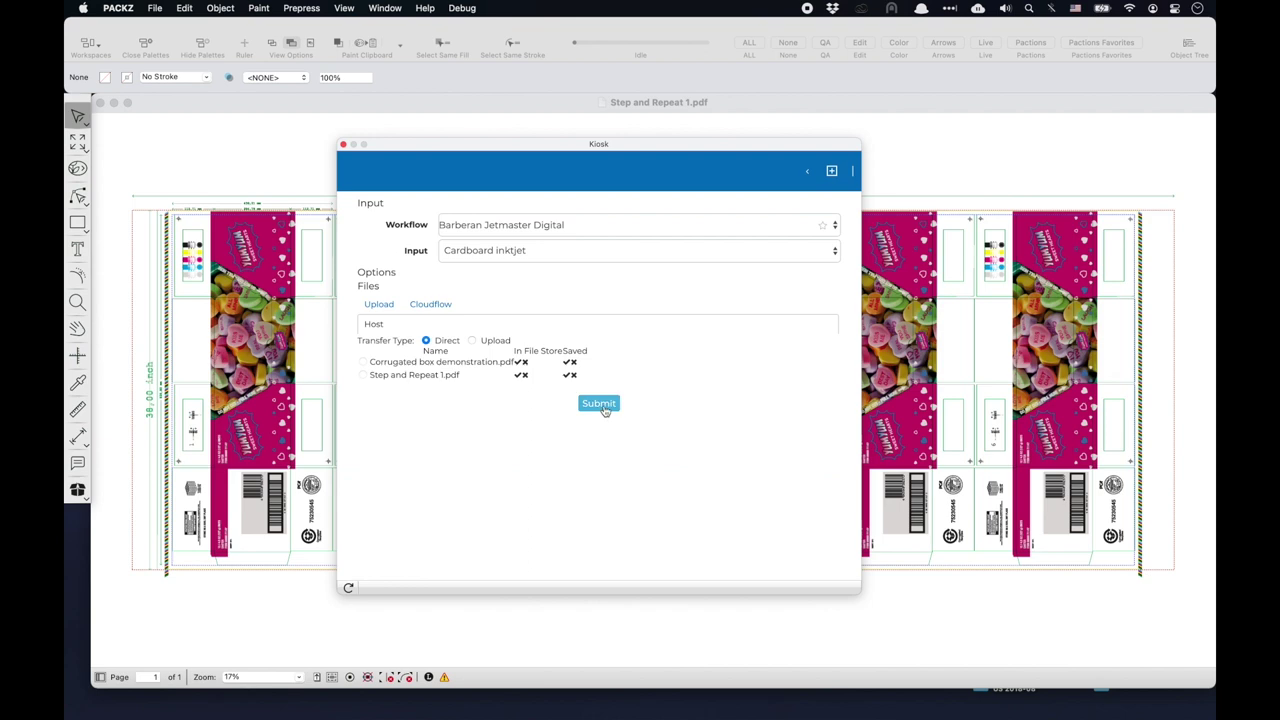
pyautogui.click(343, 145)
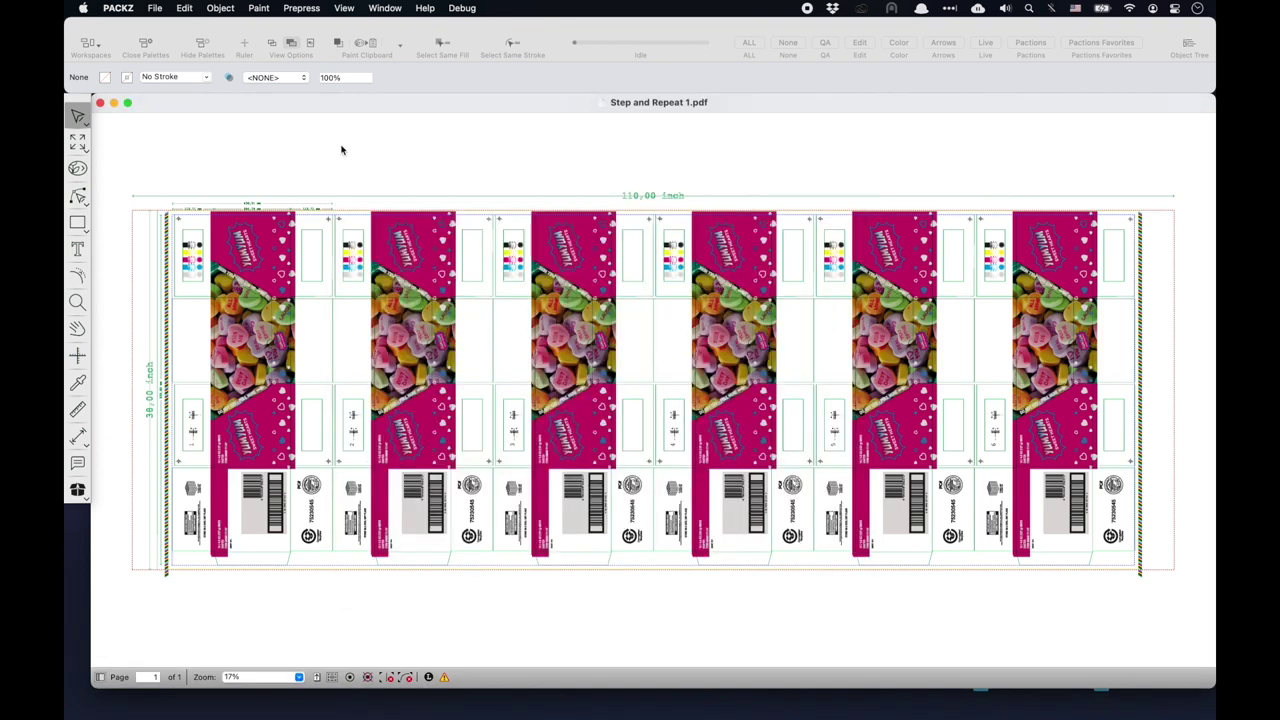
# Step: Open the 3D box file Corrugated 3D open empty.ic3 from the 11_Corrugated folder
pyautogui.click(153, 8)
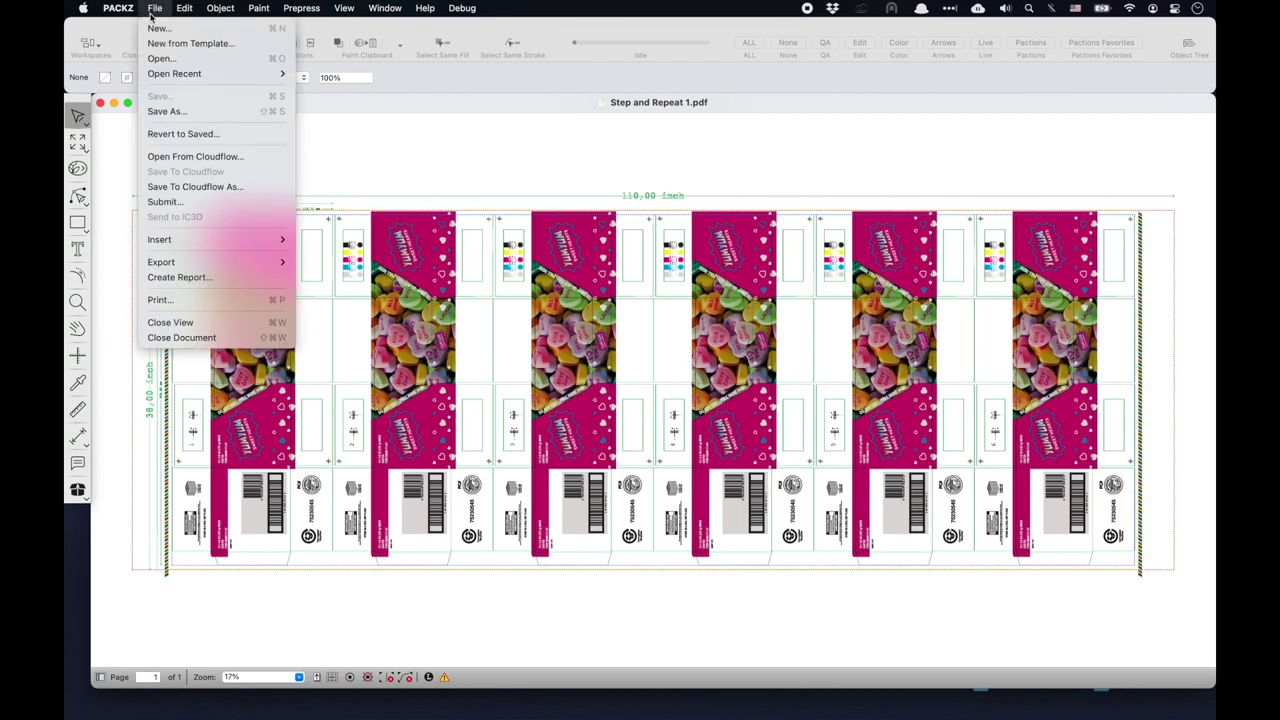
pyautogui.click(161, 58)
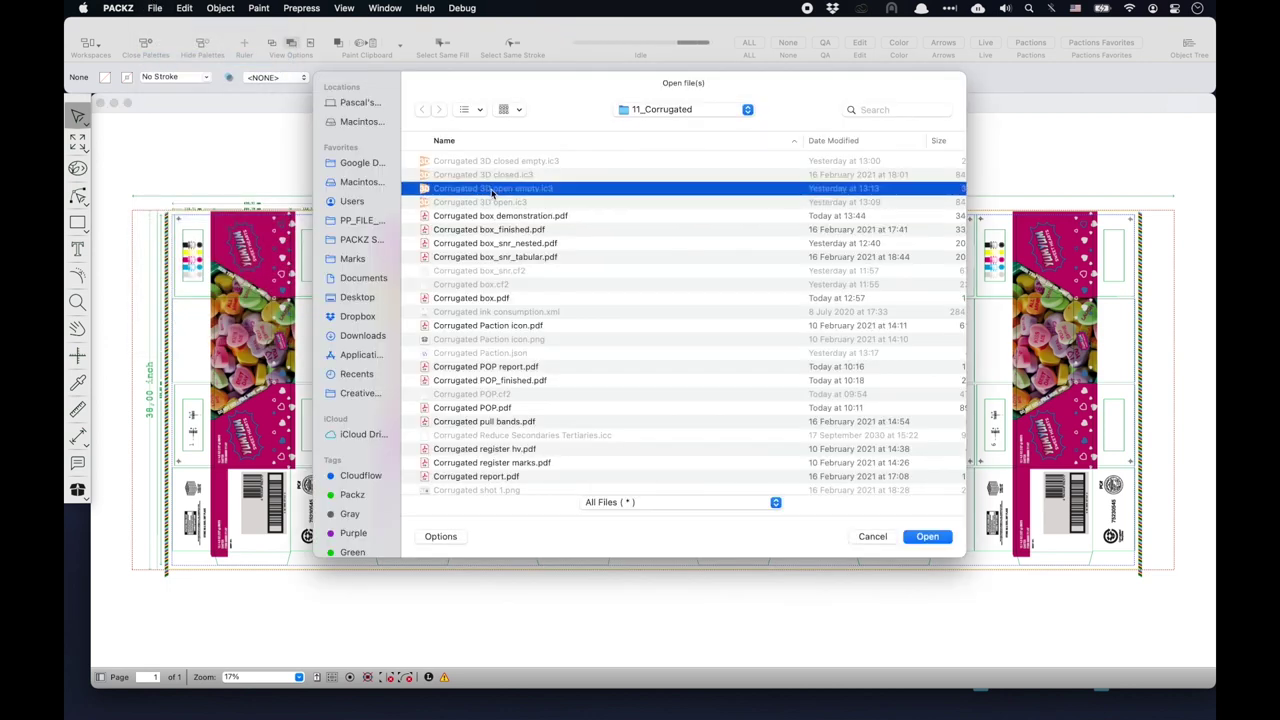
pyautogui.click(929, 537)
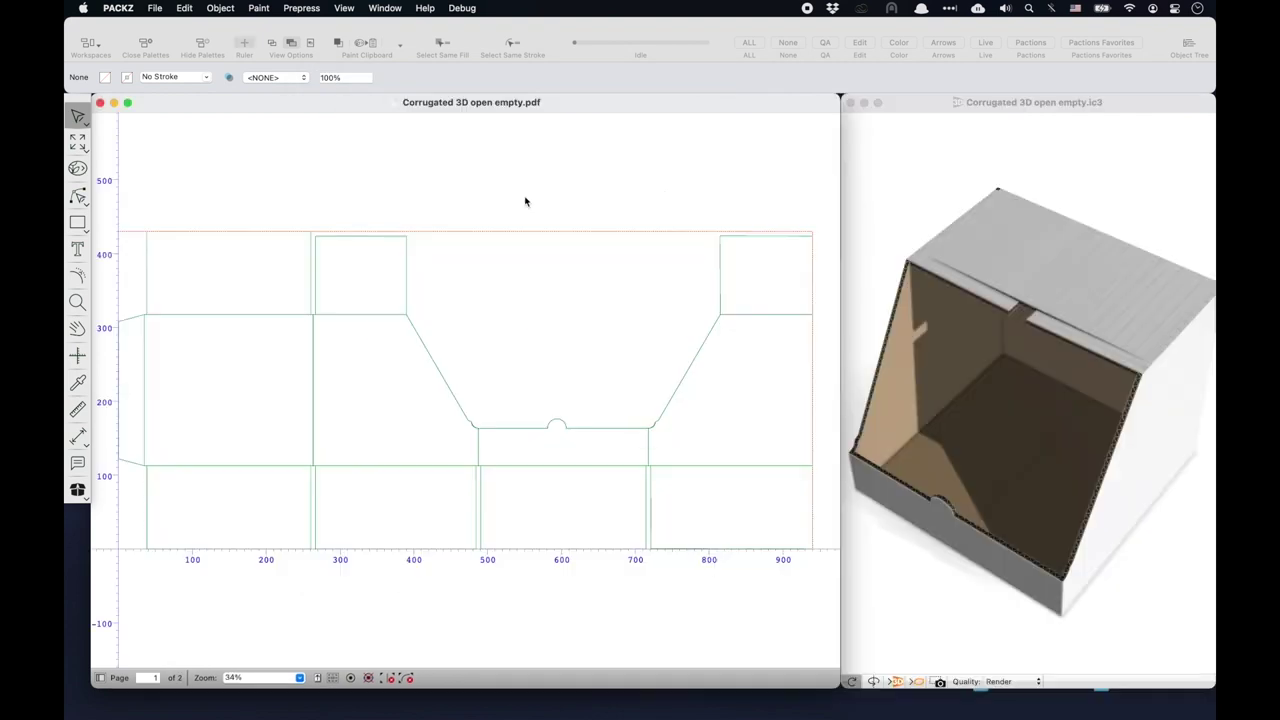
# Step: Copy all the artwork on page 1 of Corrugated box demonstration.pdf
pyautogui.click(373, 10)
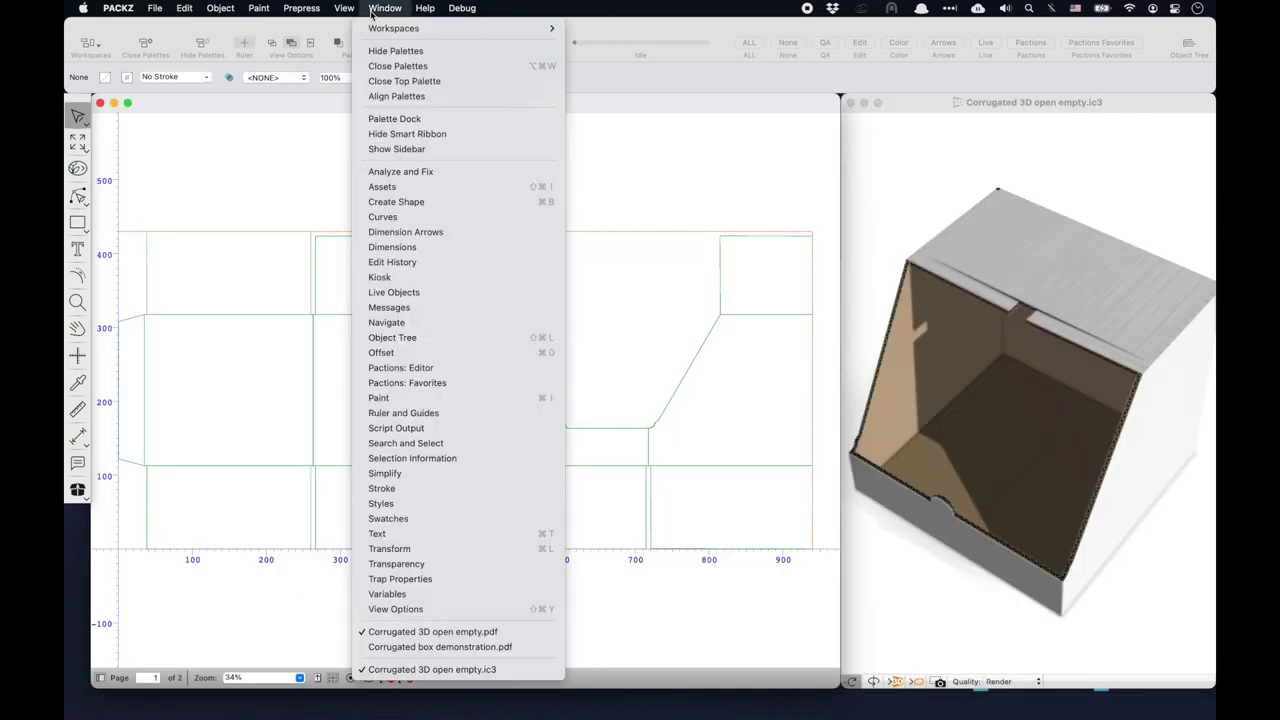
pyautogui.click(507, 647)
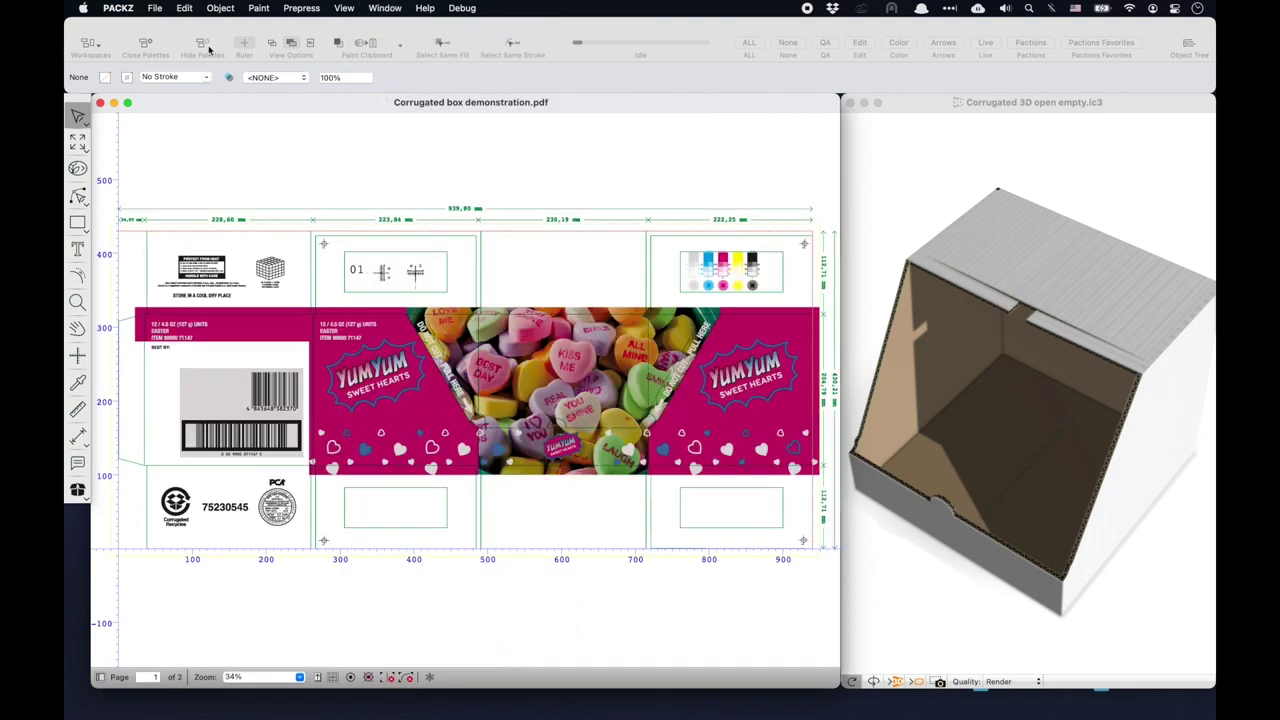
pyautogui.click(182, 10)
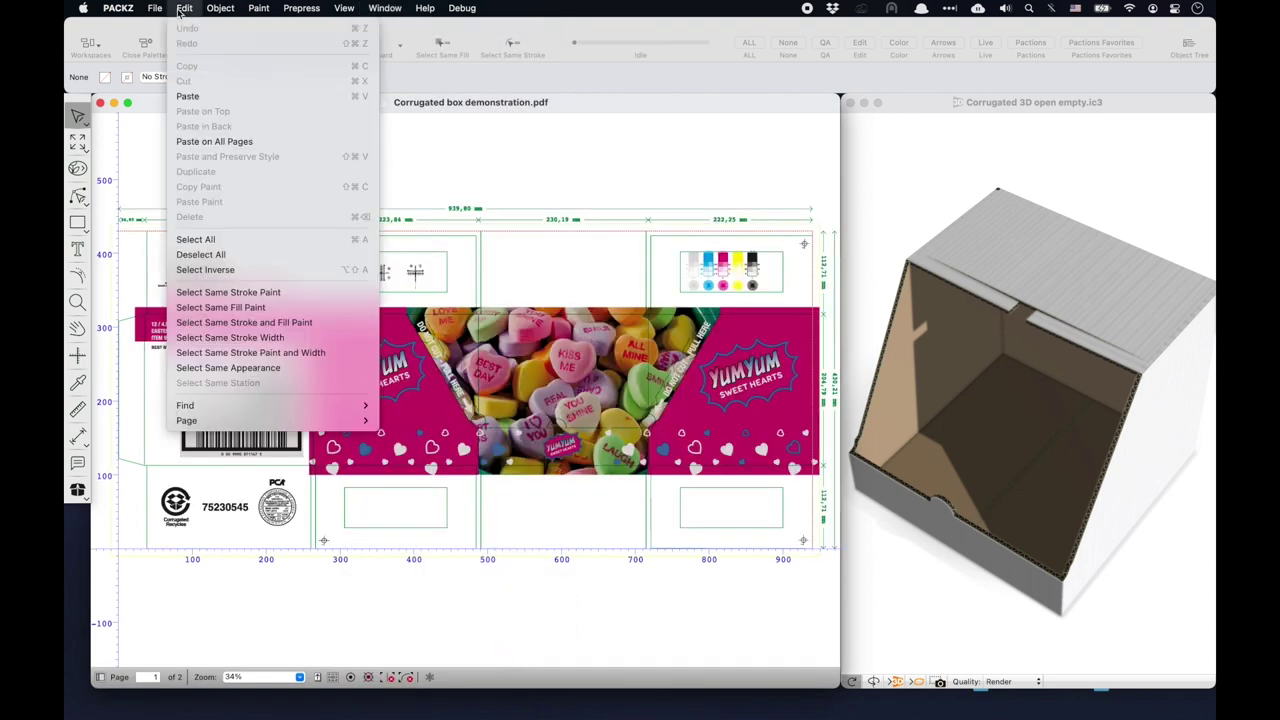
pyautogui.click(195, 239)
pyautogui.click(184, 8)
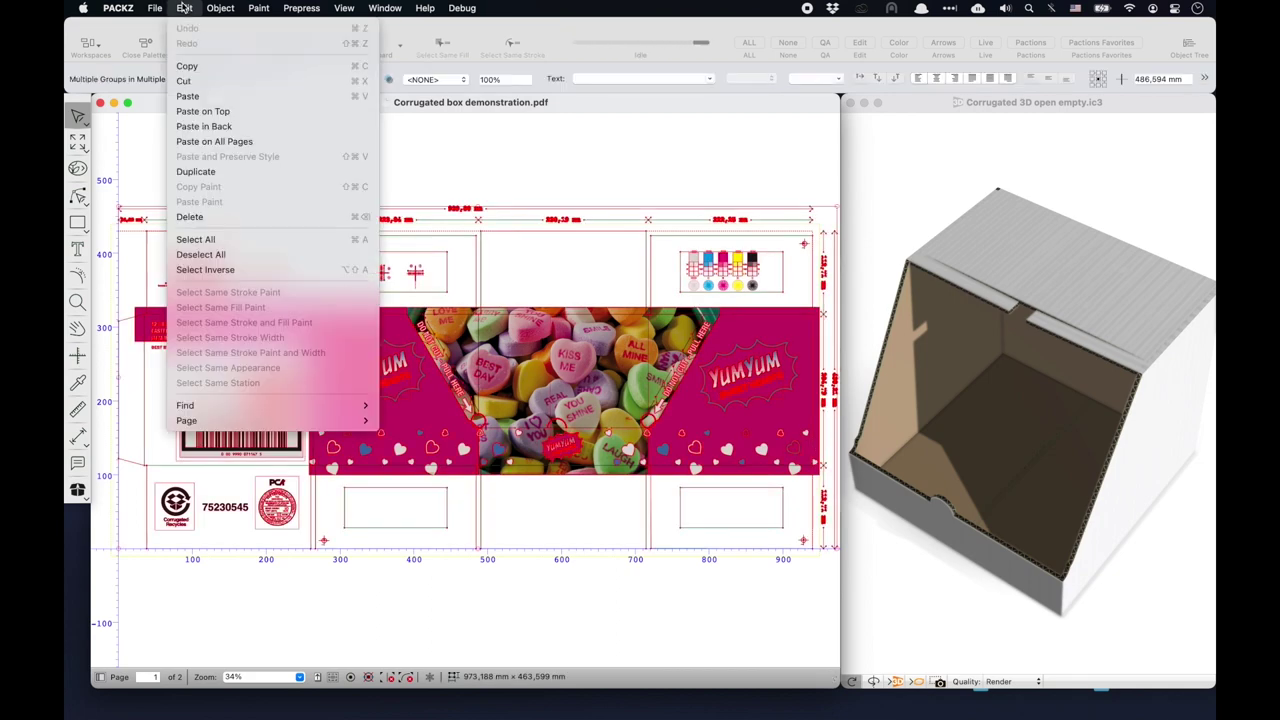
pyautogui.click(189, 77)
# Step: Paste the copied artwork into Corrugated 3D open empty.pdf and turn the 3D box to a lower front view
pyautogui.press('super+grave')
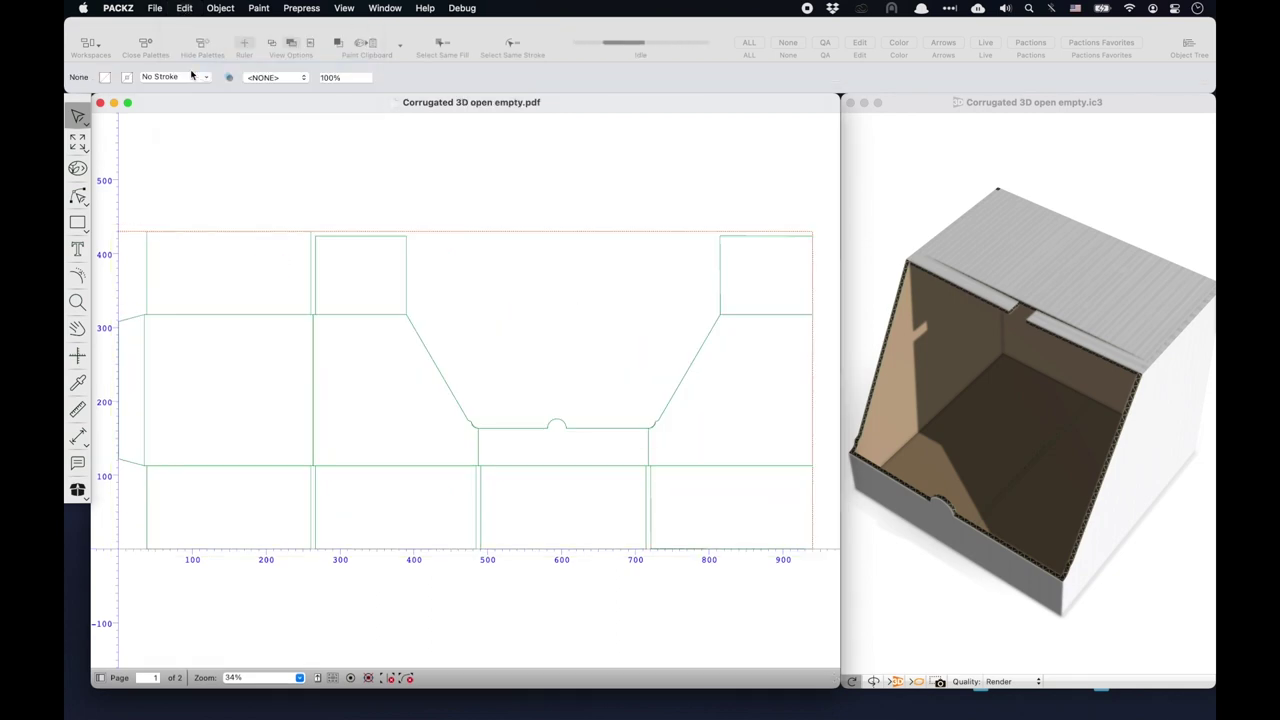
pyautogui.press('super+v')
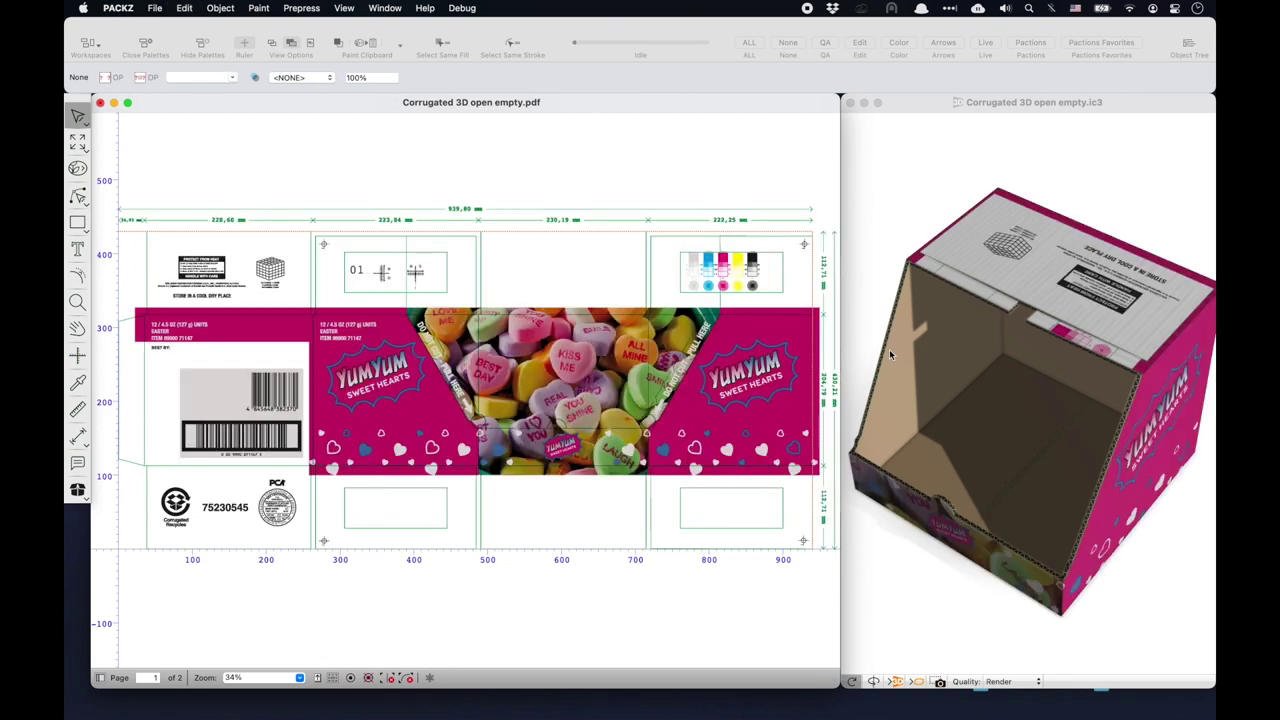
pyautogui.moveTo(951, 409); pyautogui.dragTo(954, 380)
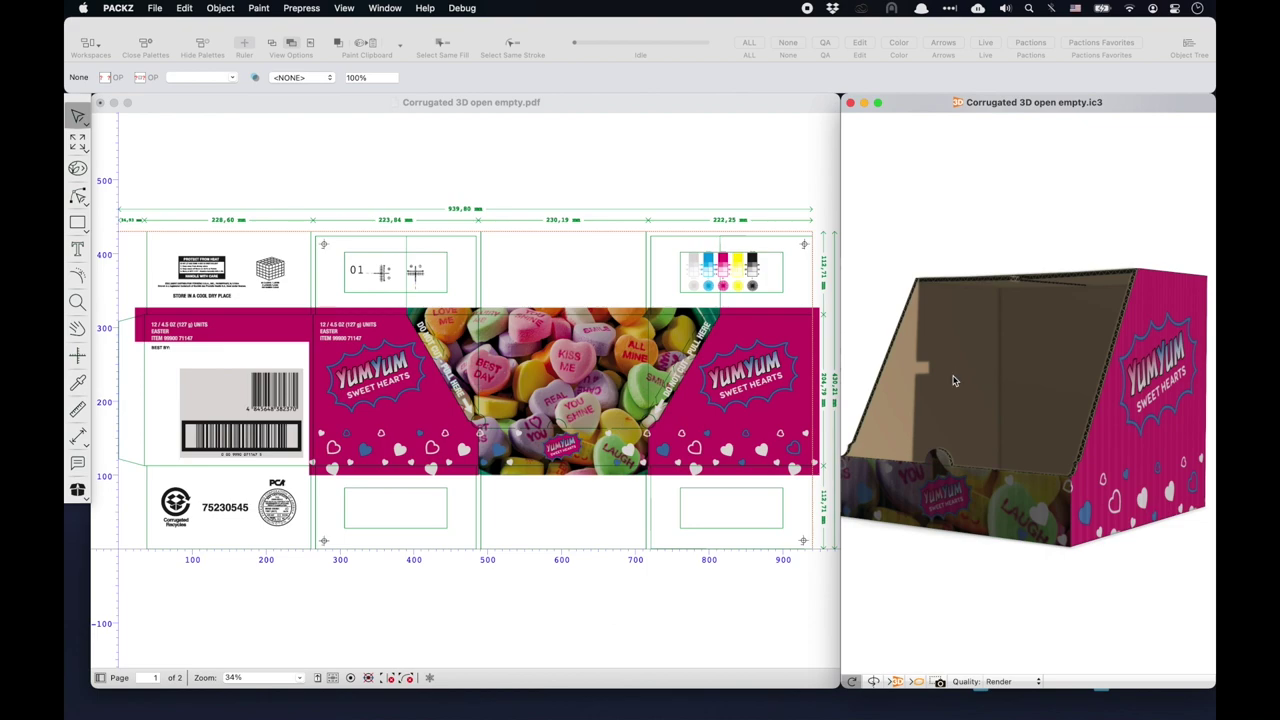